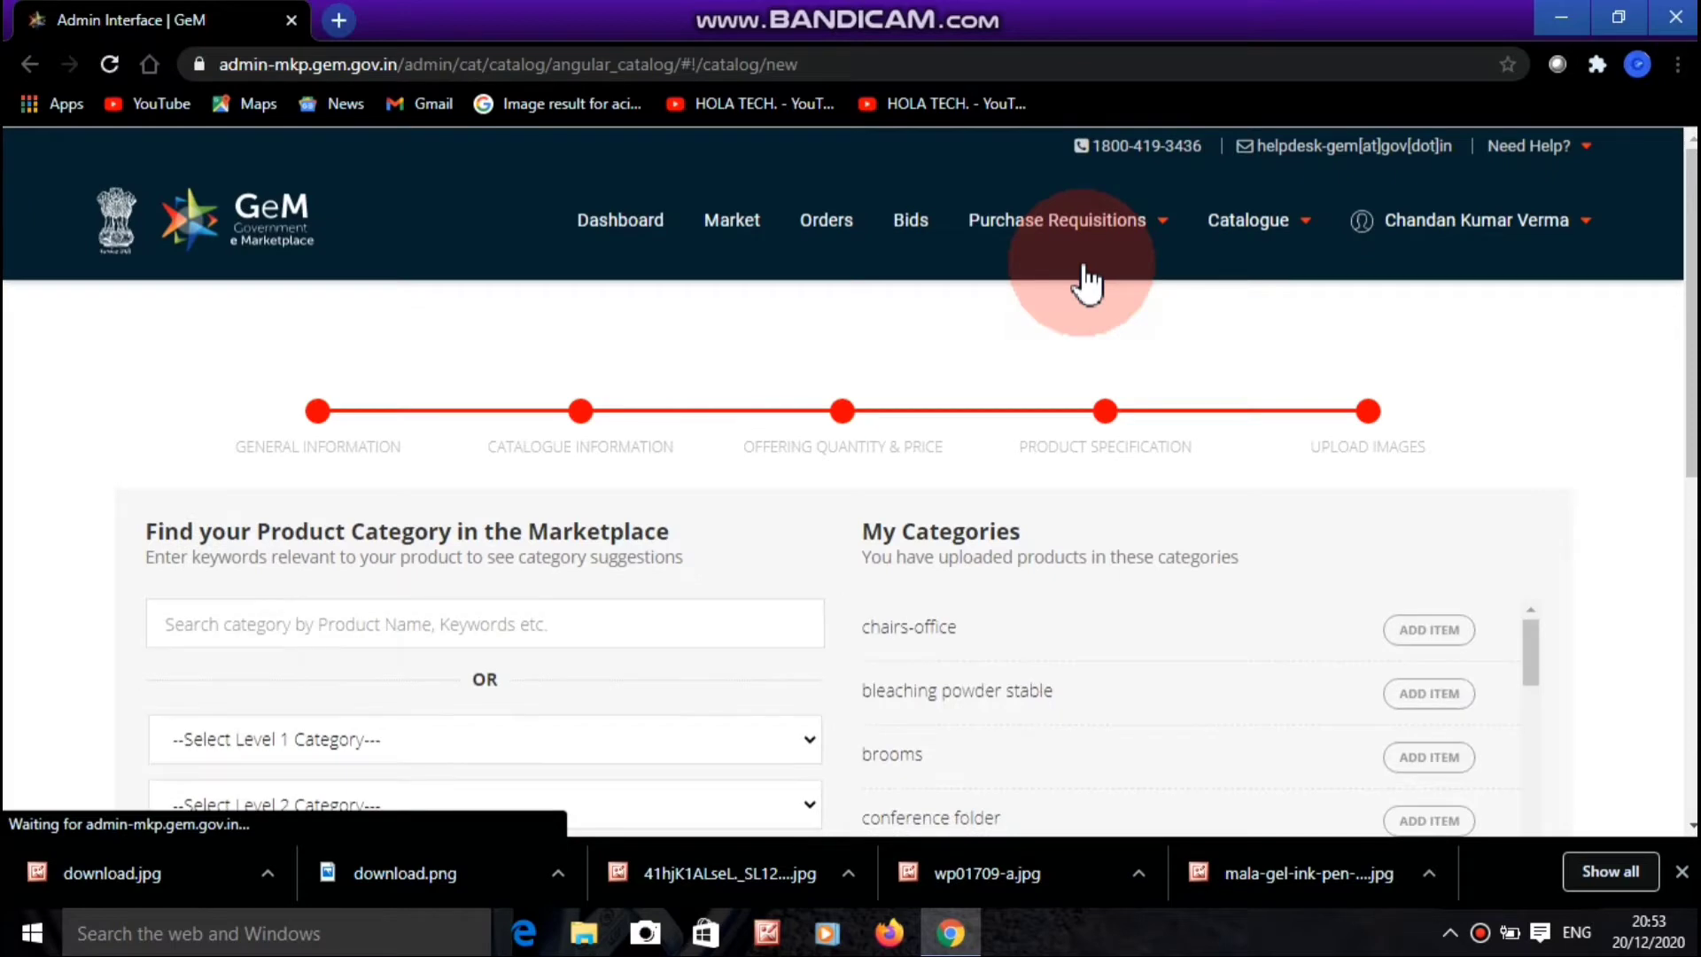
Search the marketplace product categories for "pen" and dismiss the help assistant window
click(441, 624)
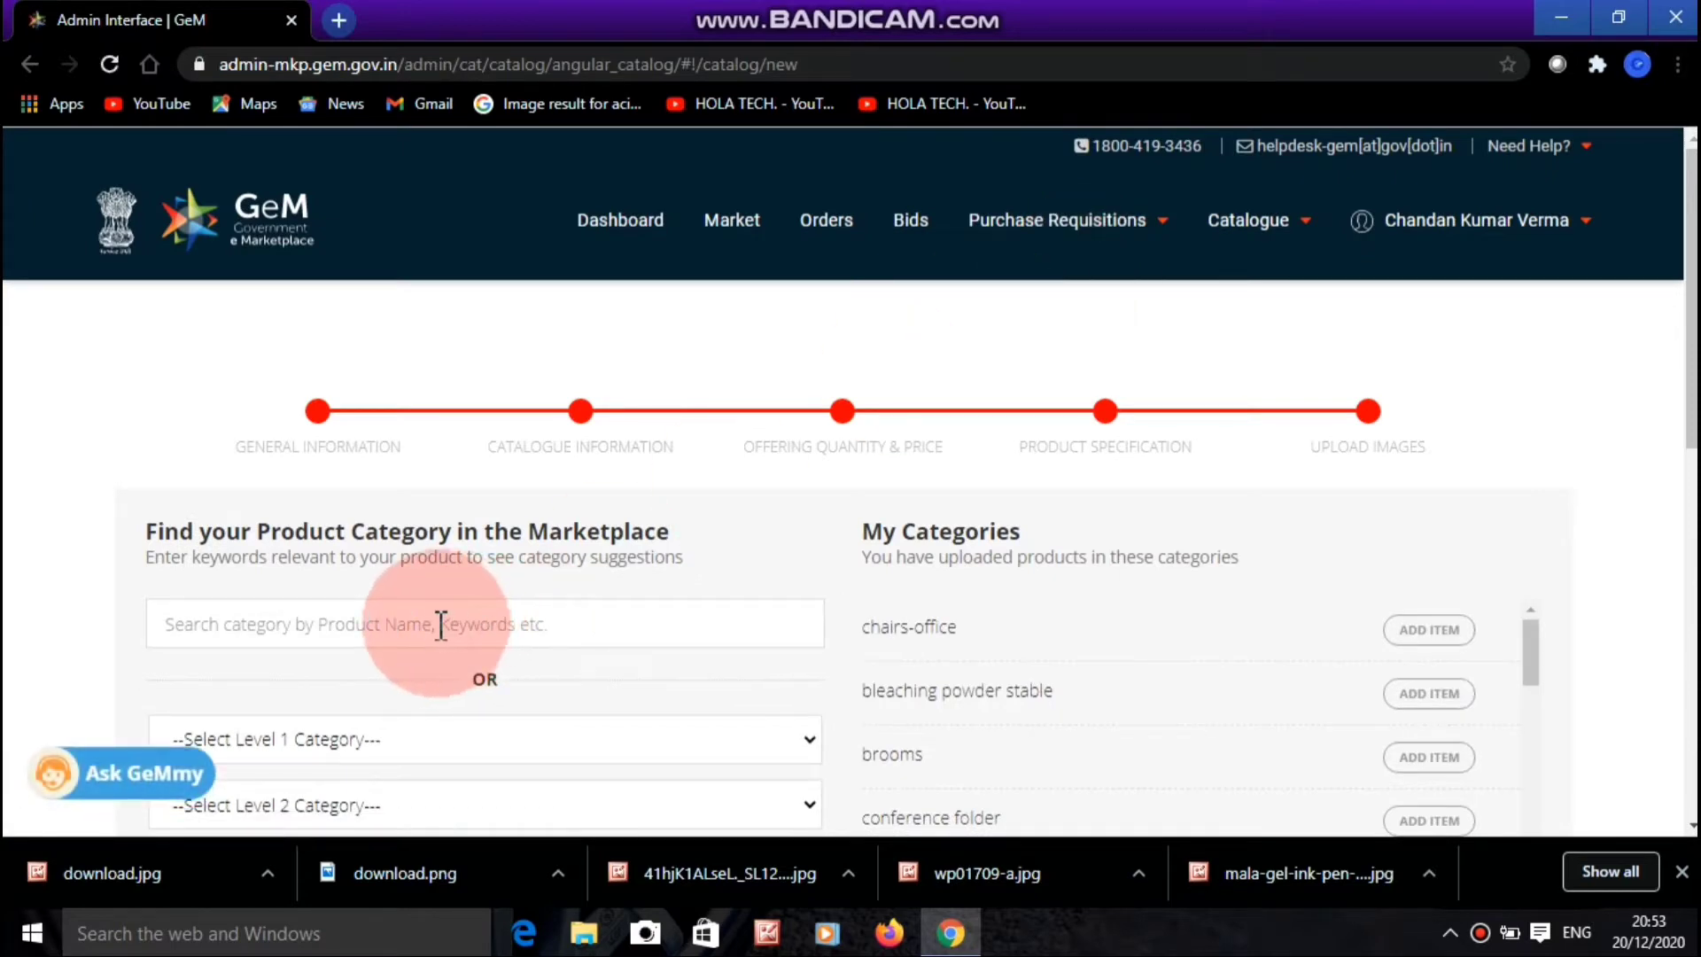
drag(1689, 284, 1694, 357)
click(339, 458)
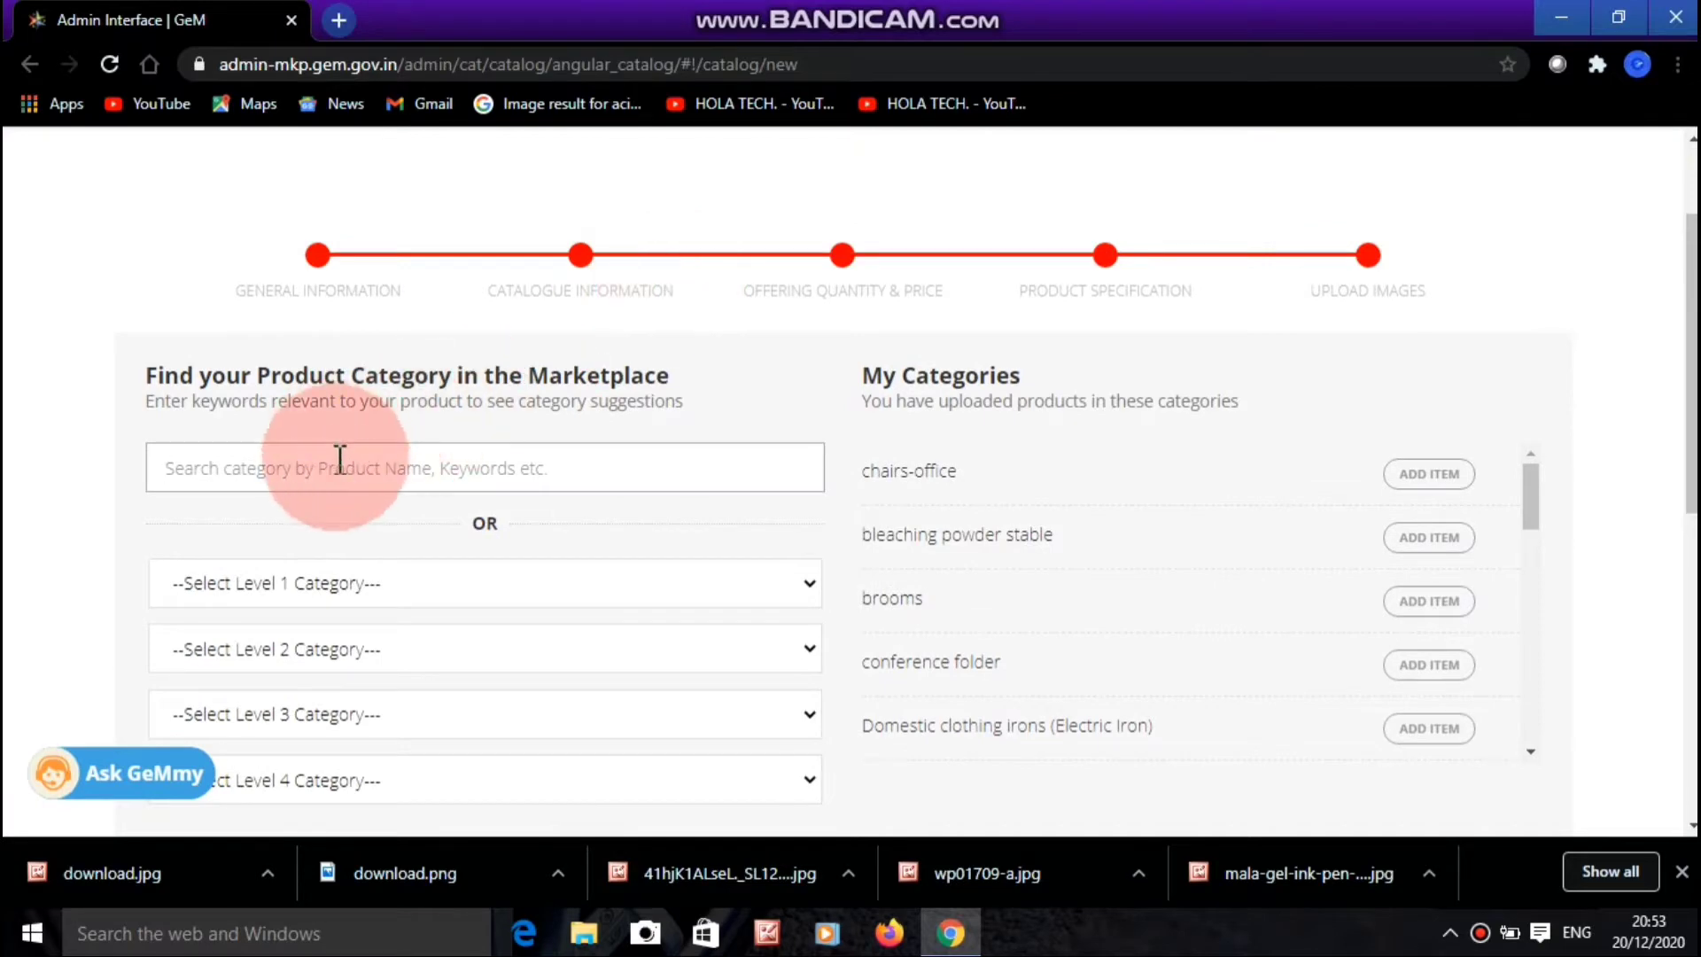
text(pen)
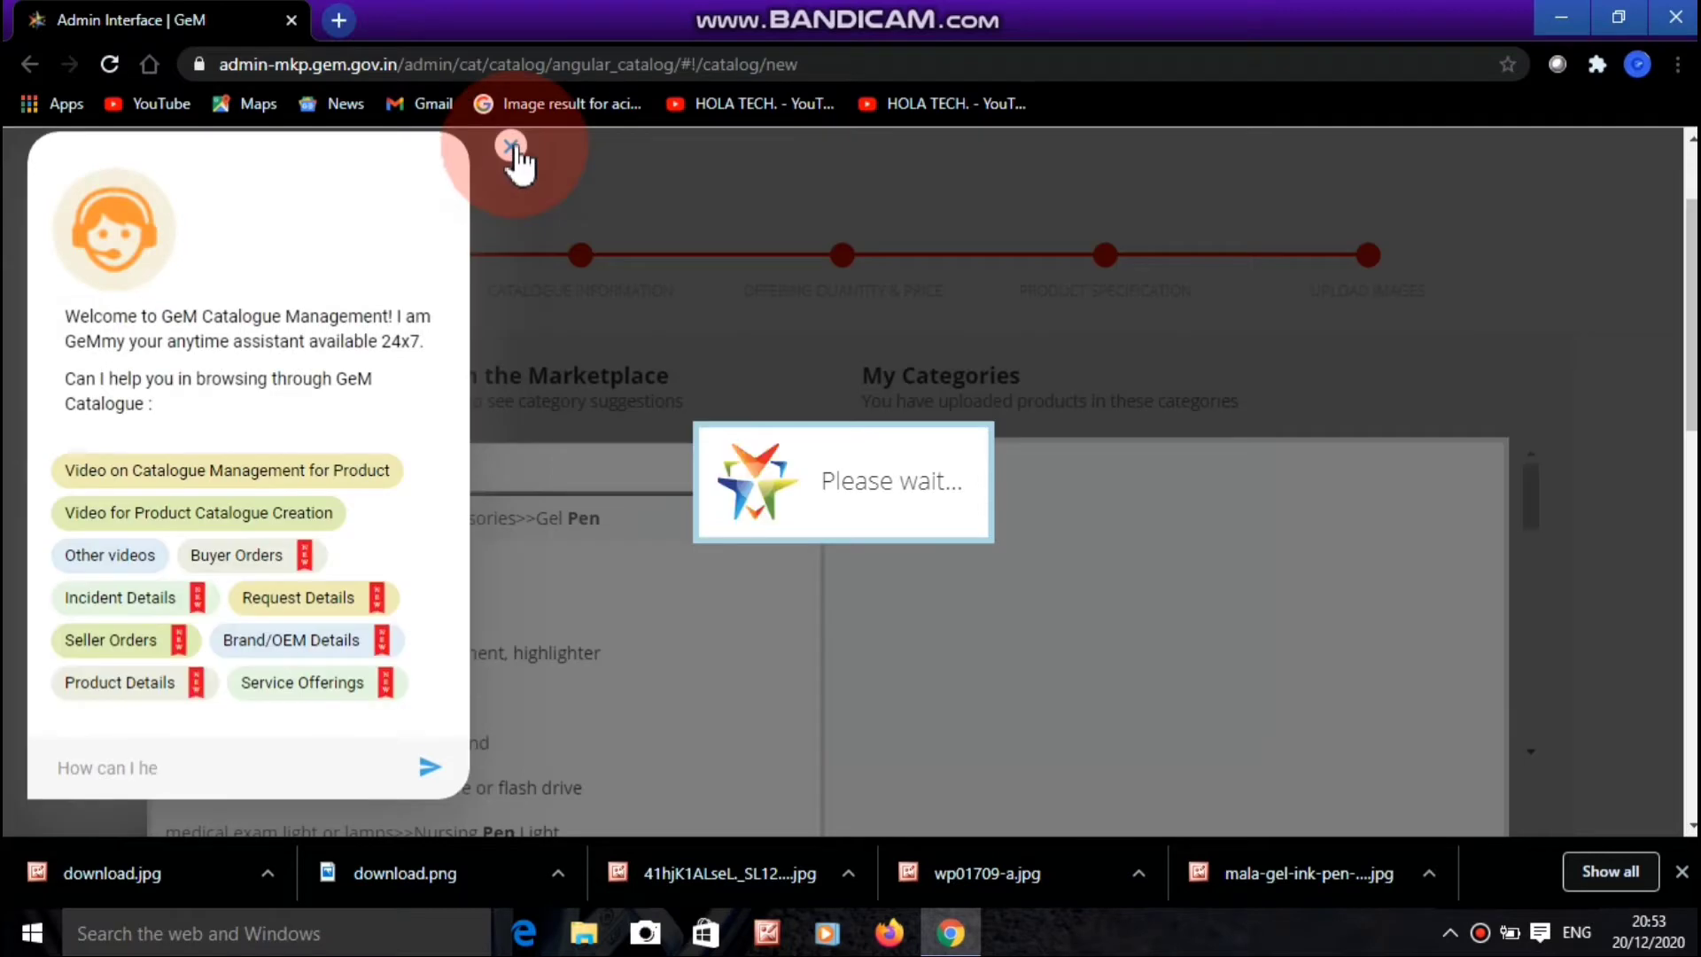
click(511, 146)
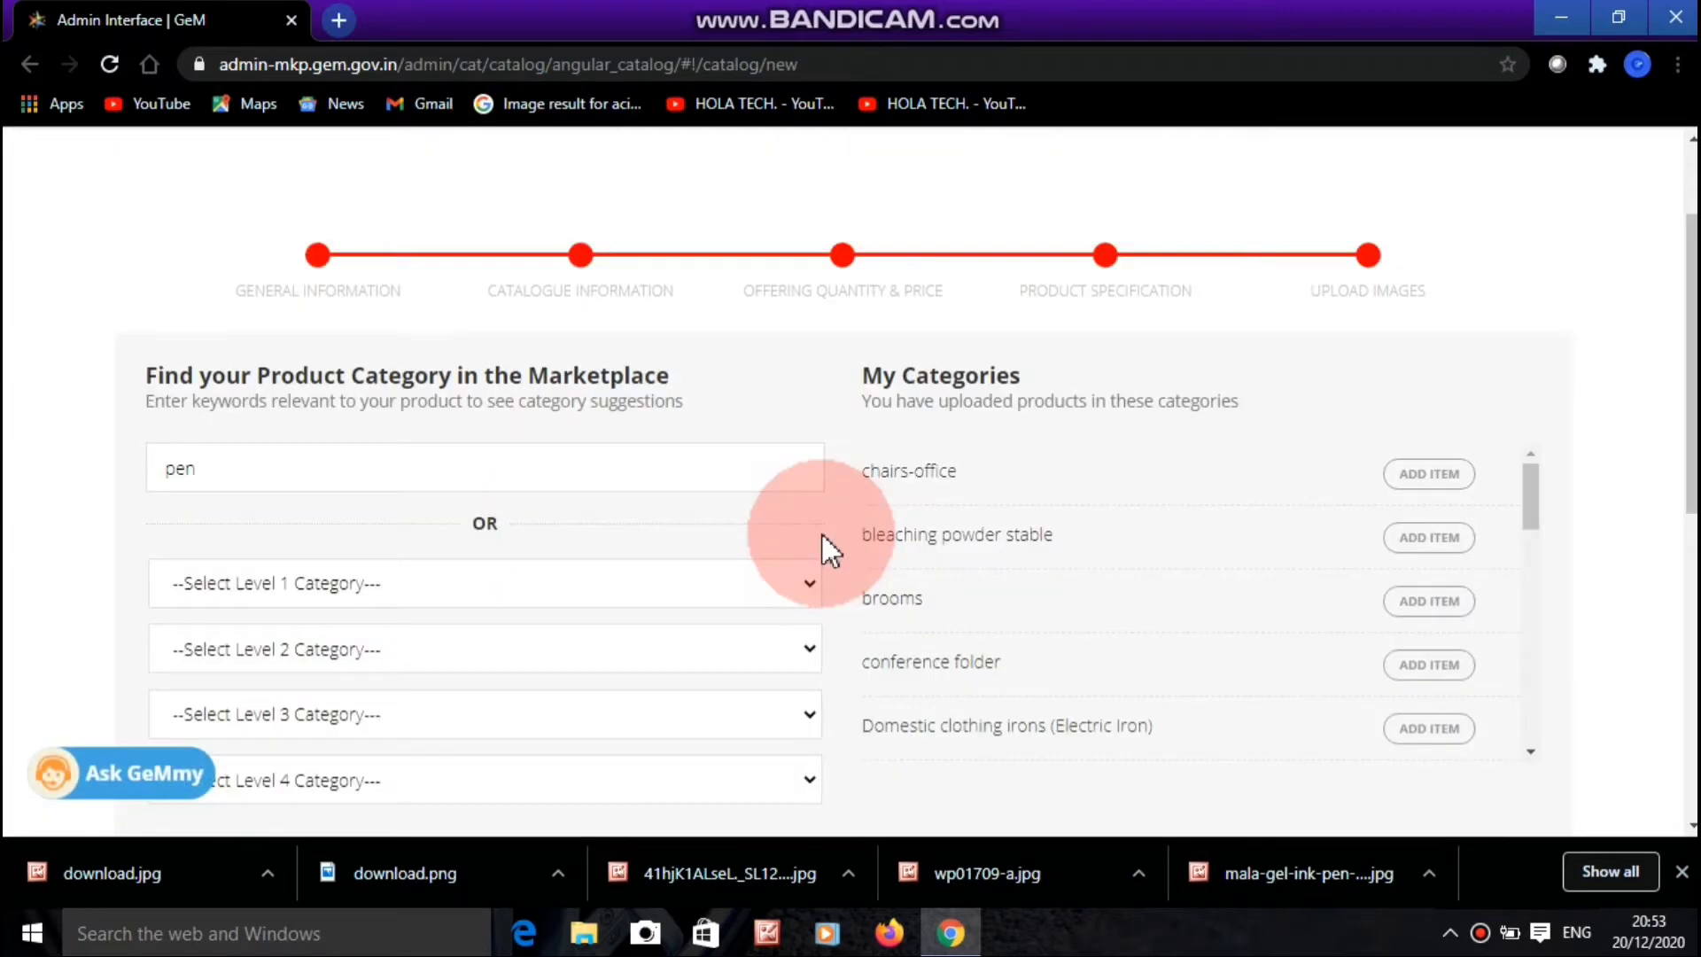
Choose the Ball Point Pen category from the suggestions for "pen"
click(380, 478)
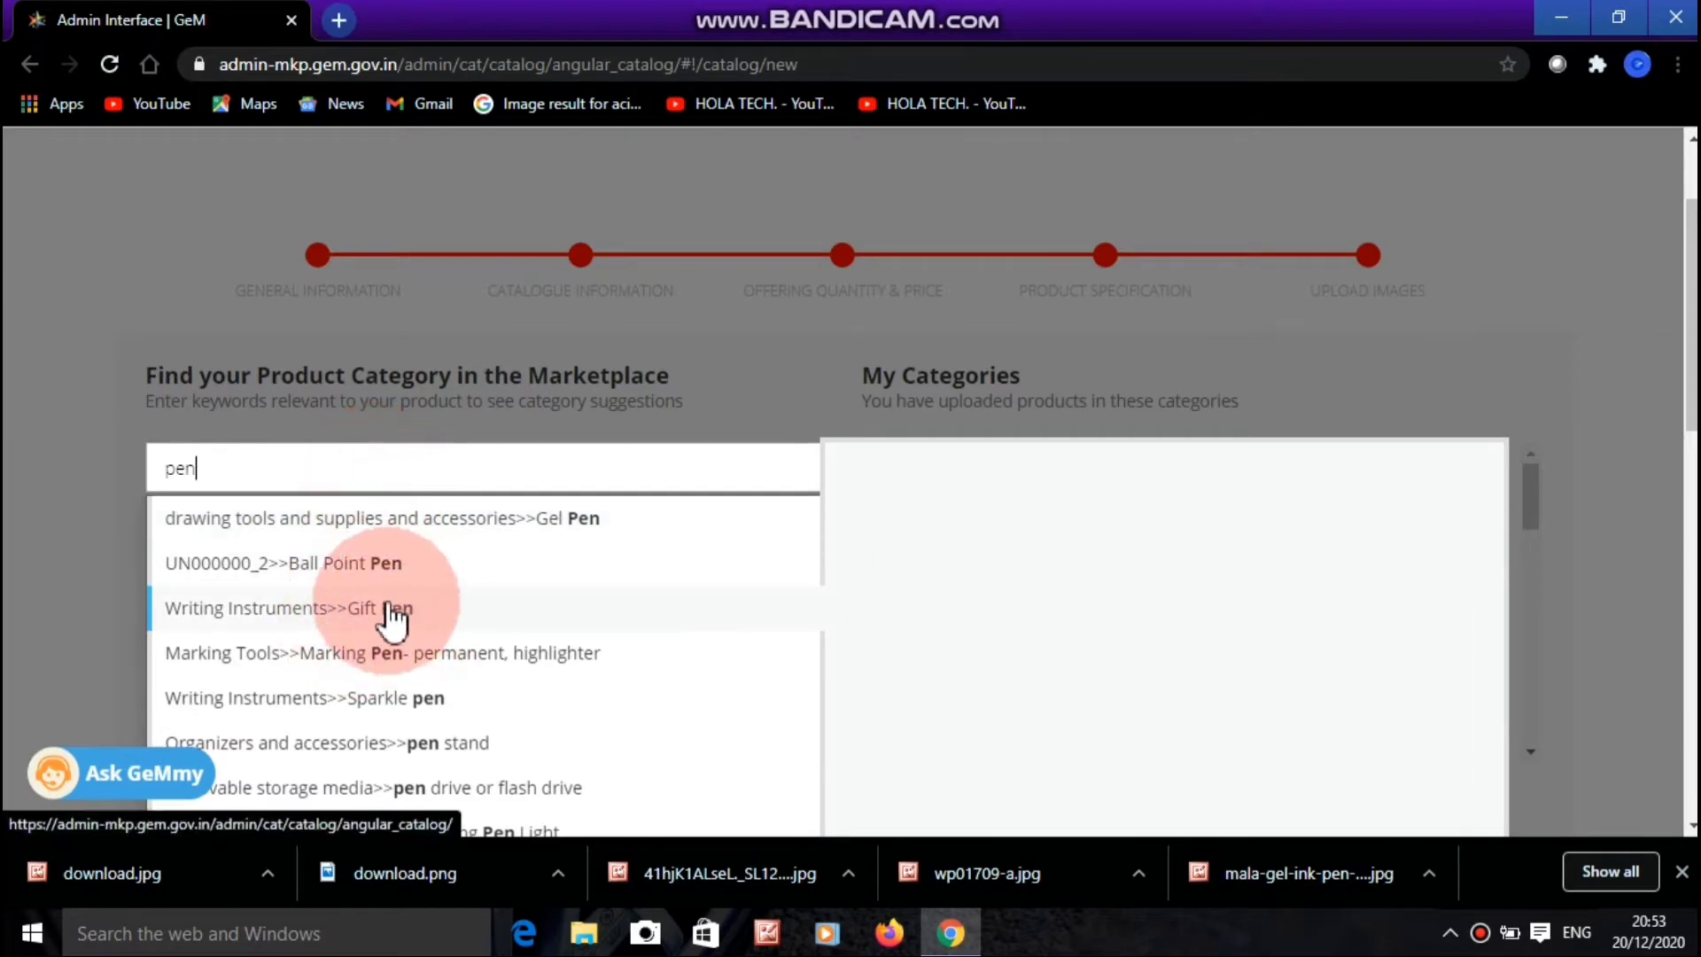
click(388, 606)
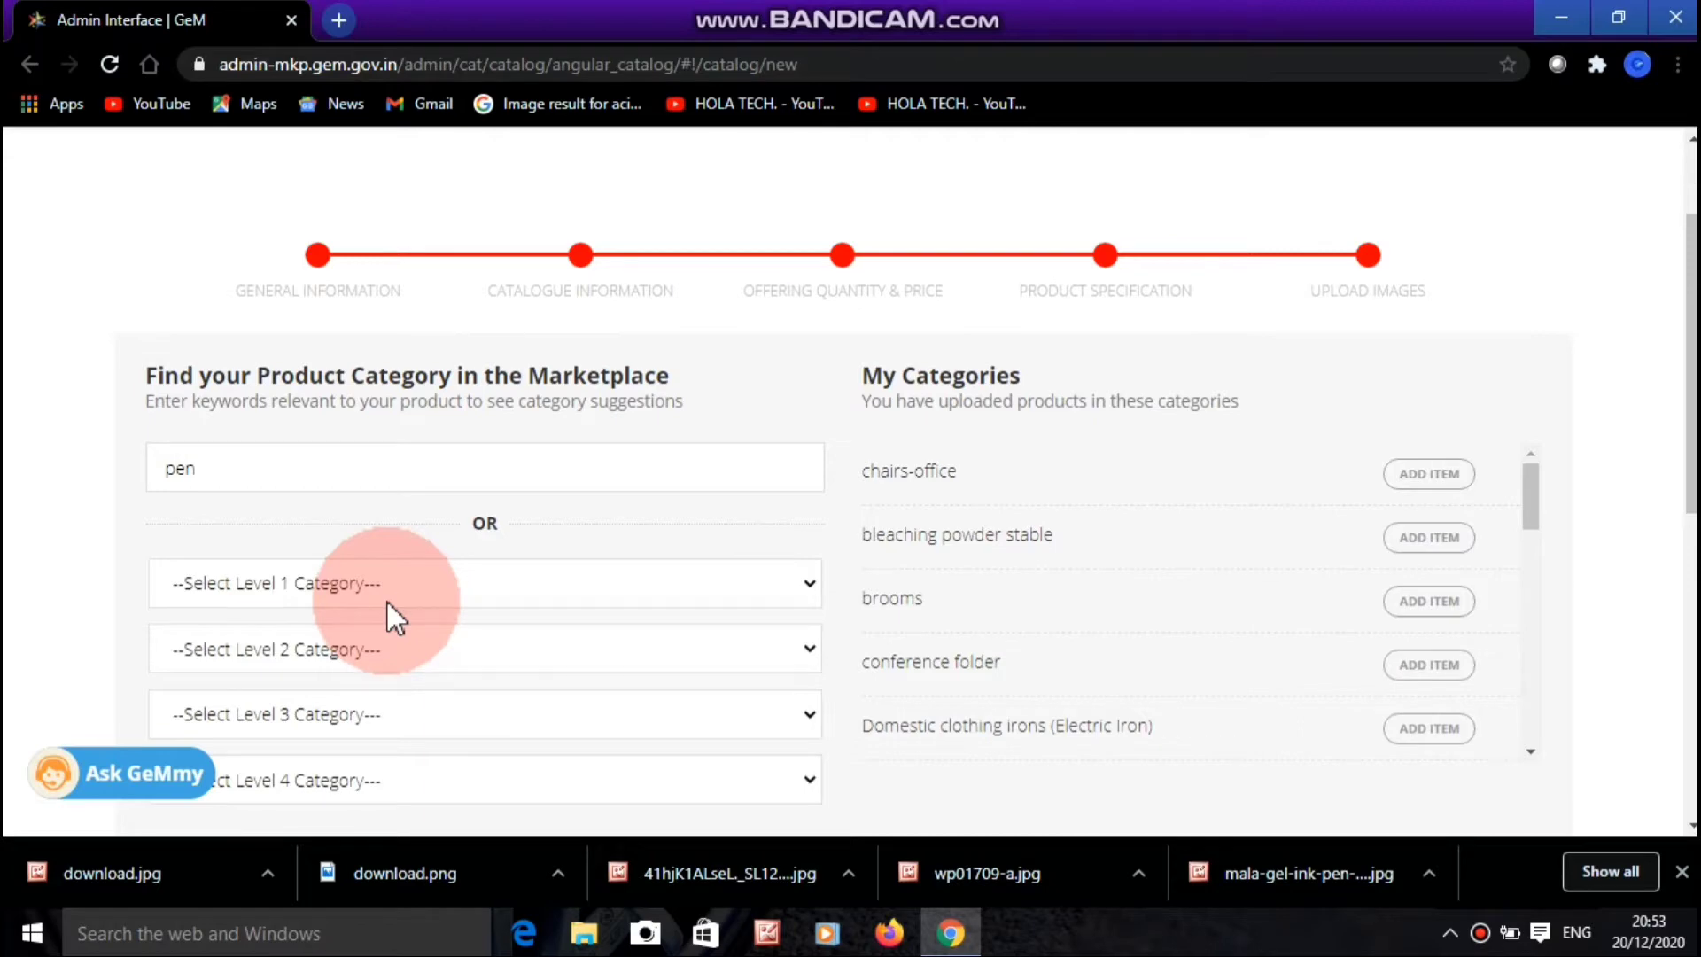
click(373, 463)
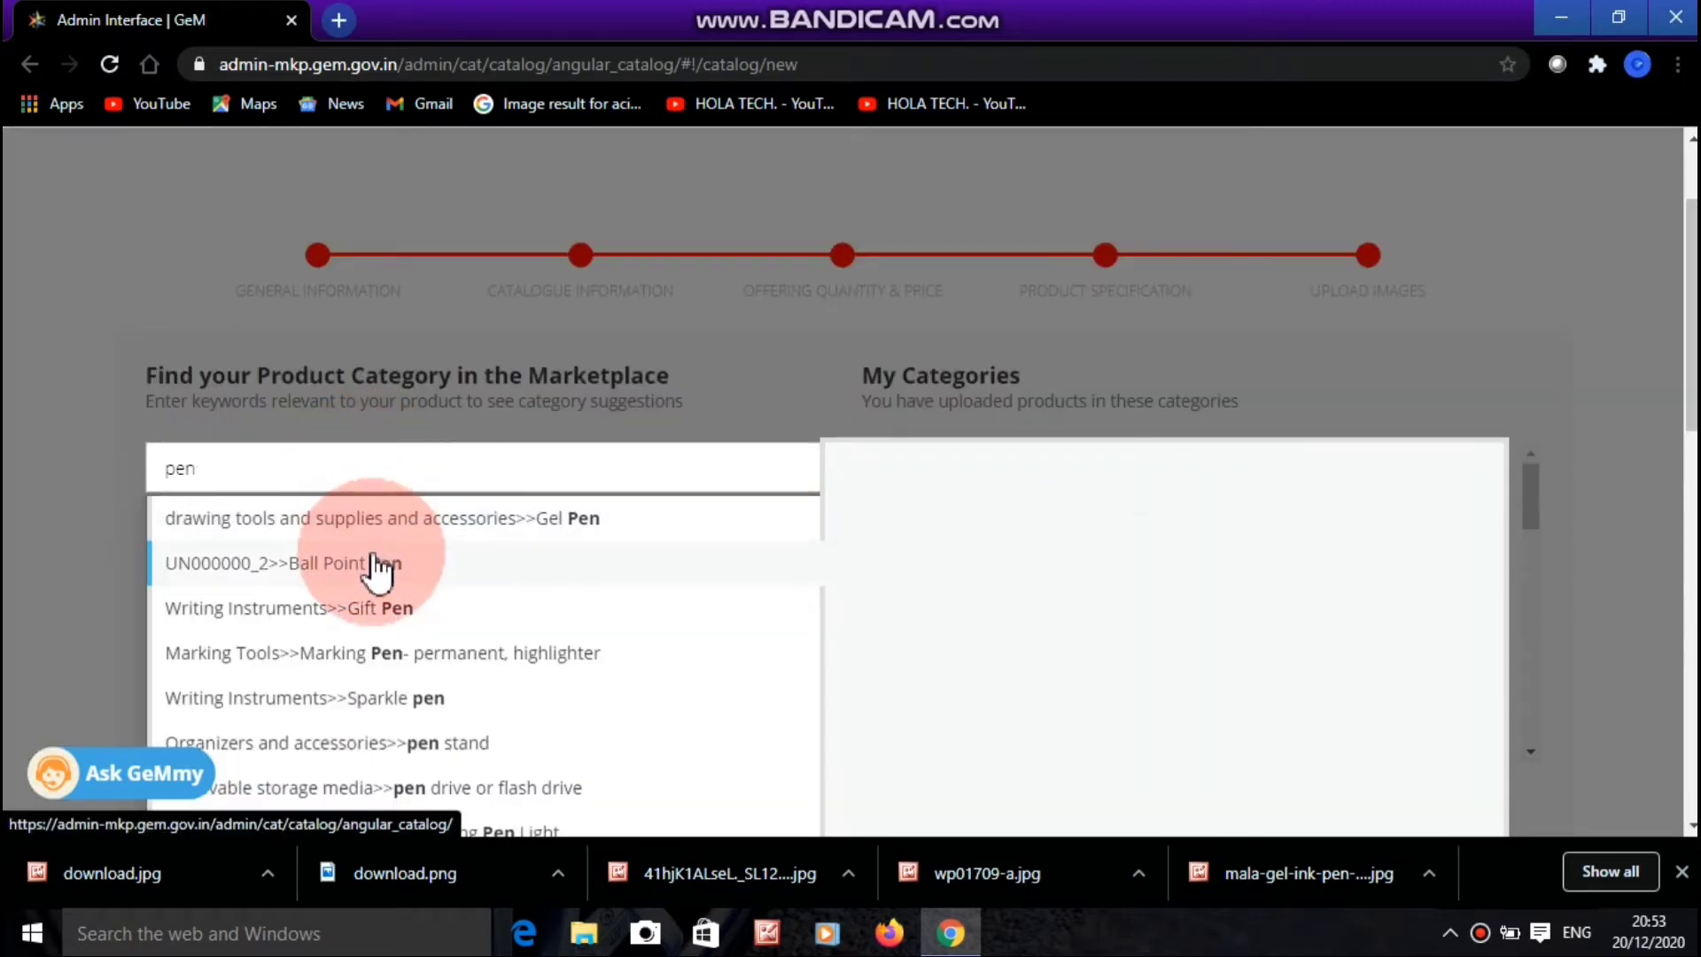
click(375, 567)
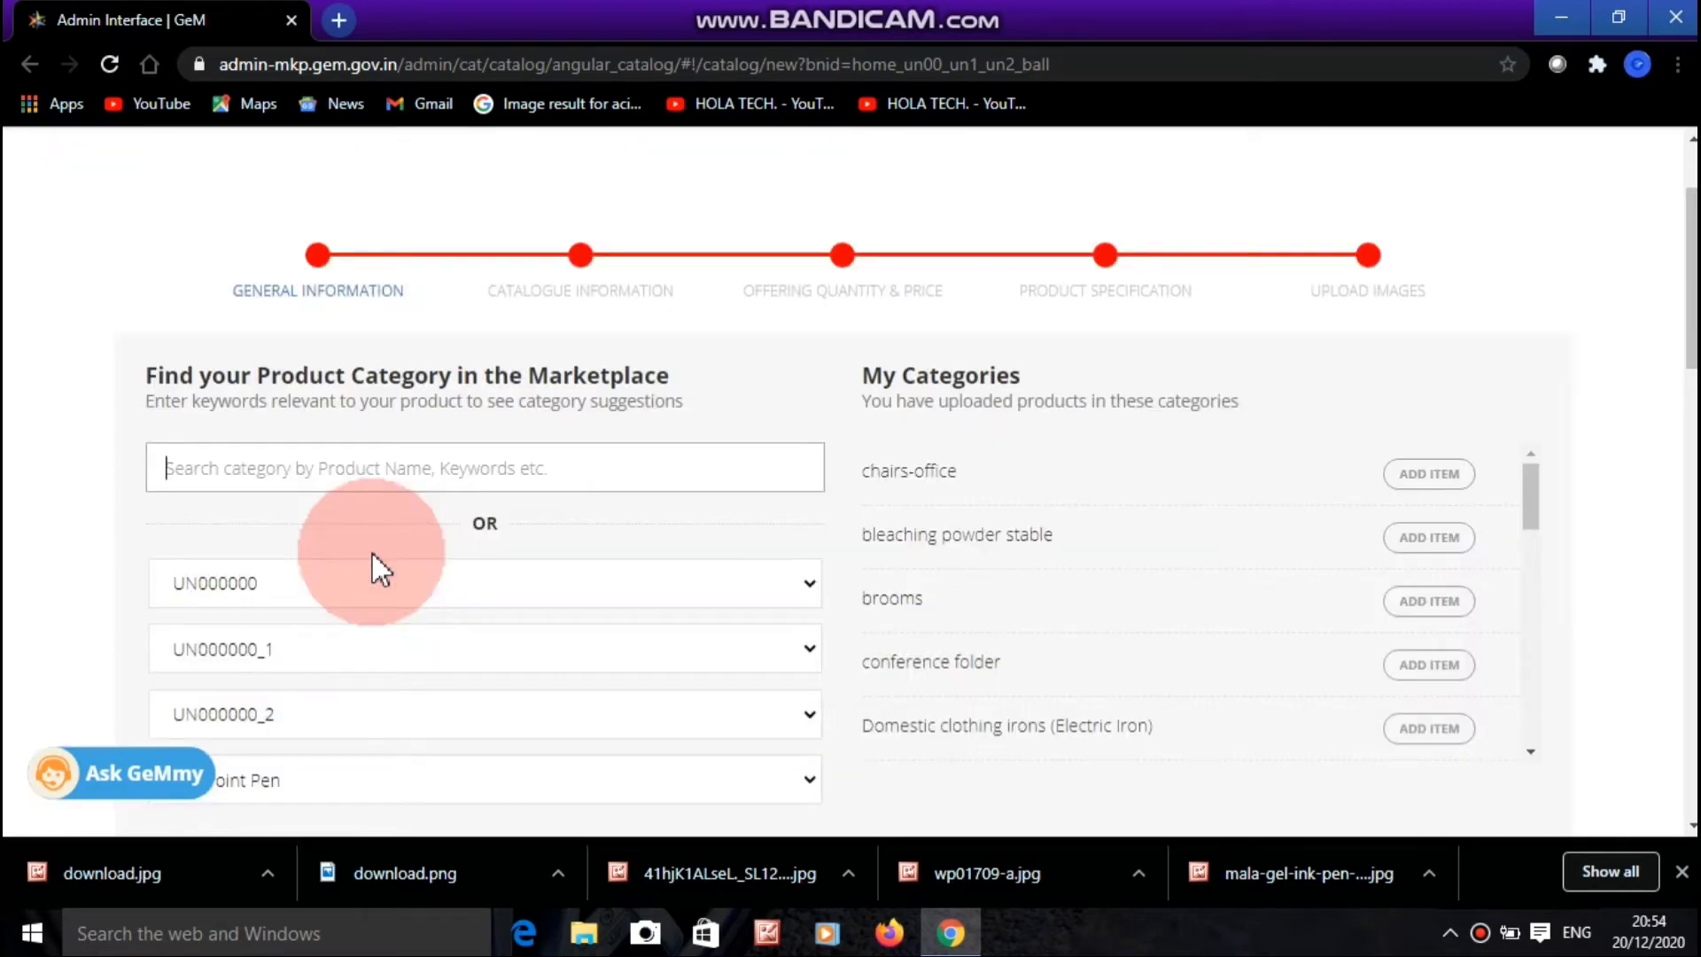
click(326, 533)
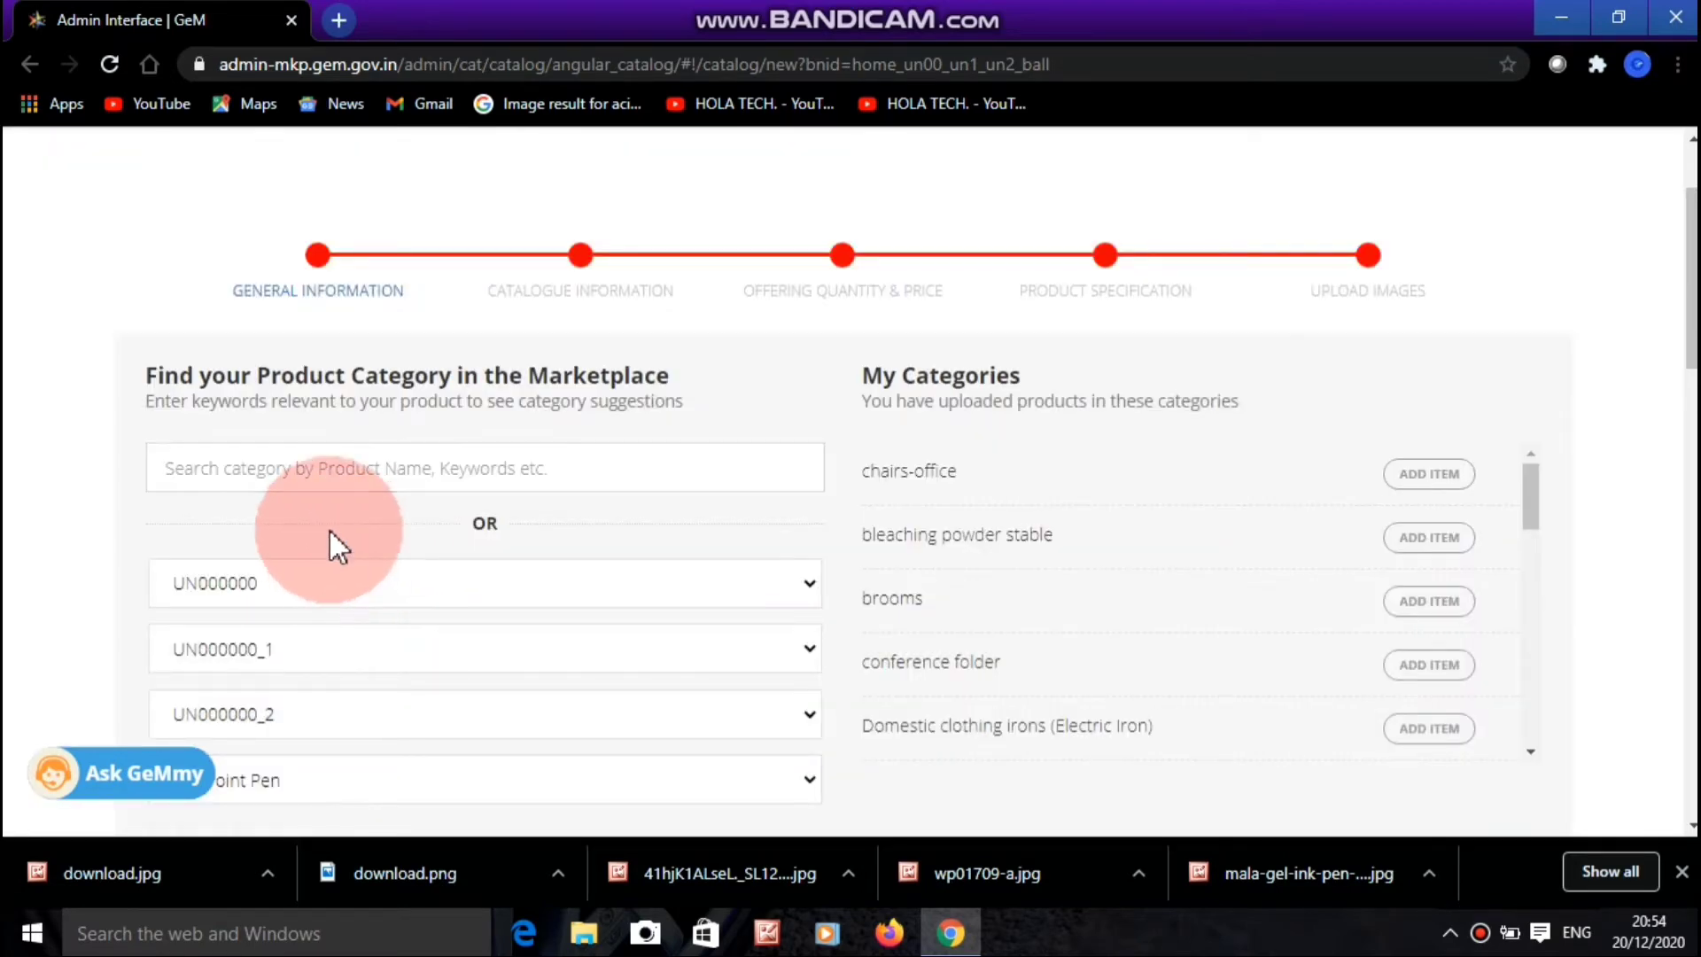
Set the brand to Unbranded in the General Information section for the ball point pen
scroll(329, 530, down, 1)
scroll(329, 530, down, 4)
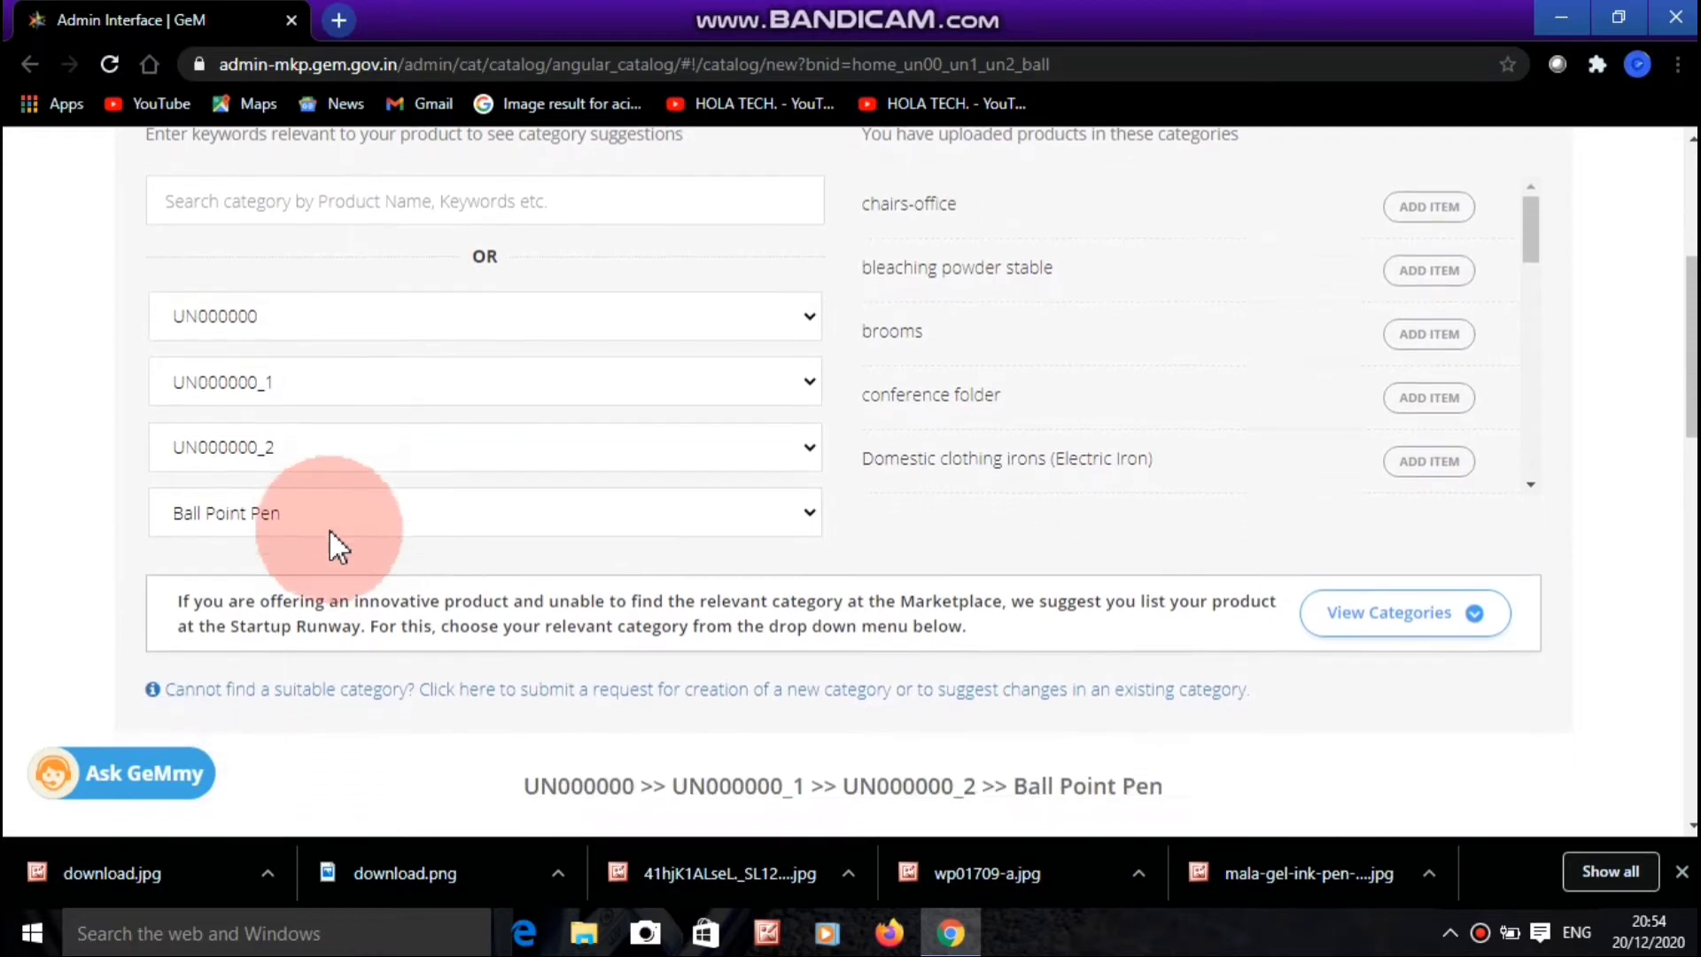
scroll(329, 530, down, 3)
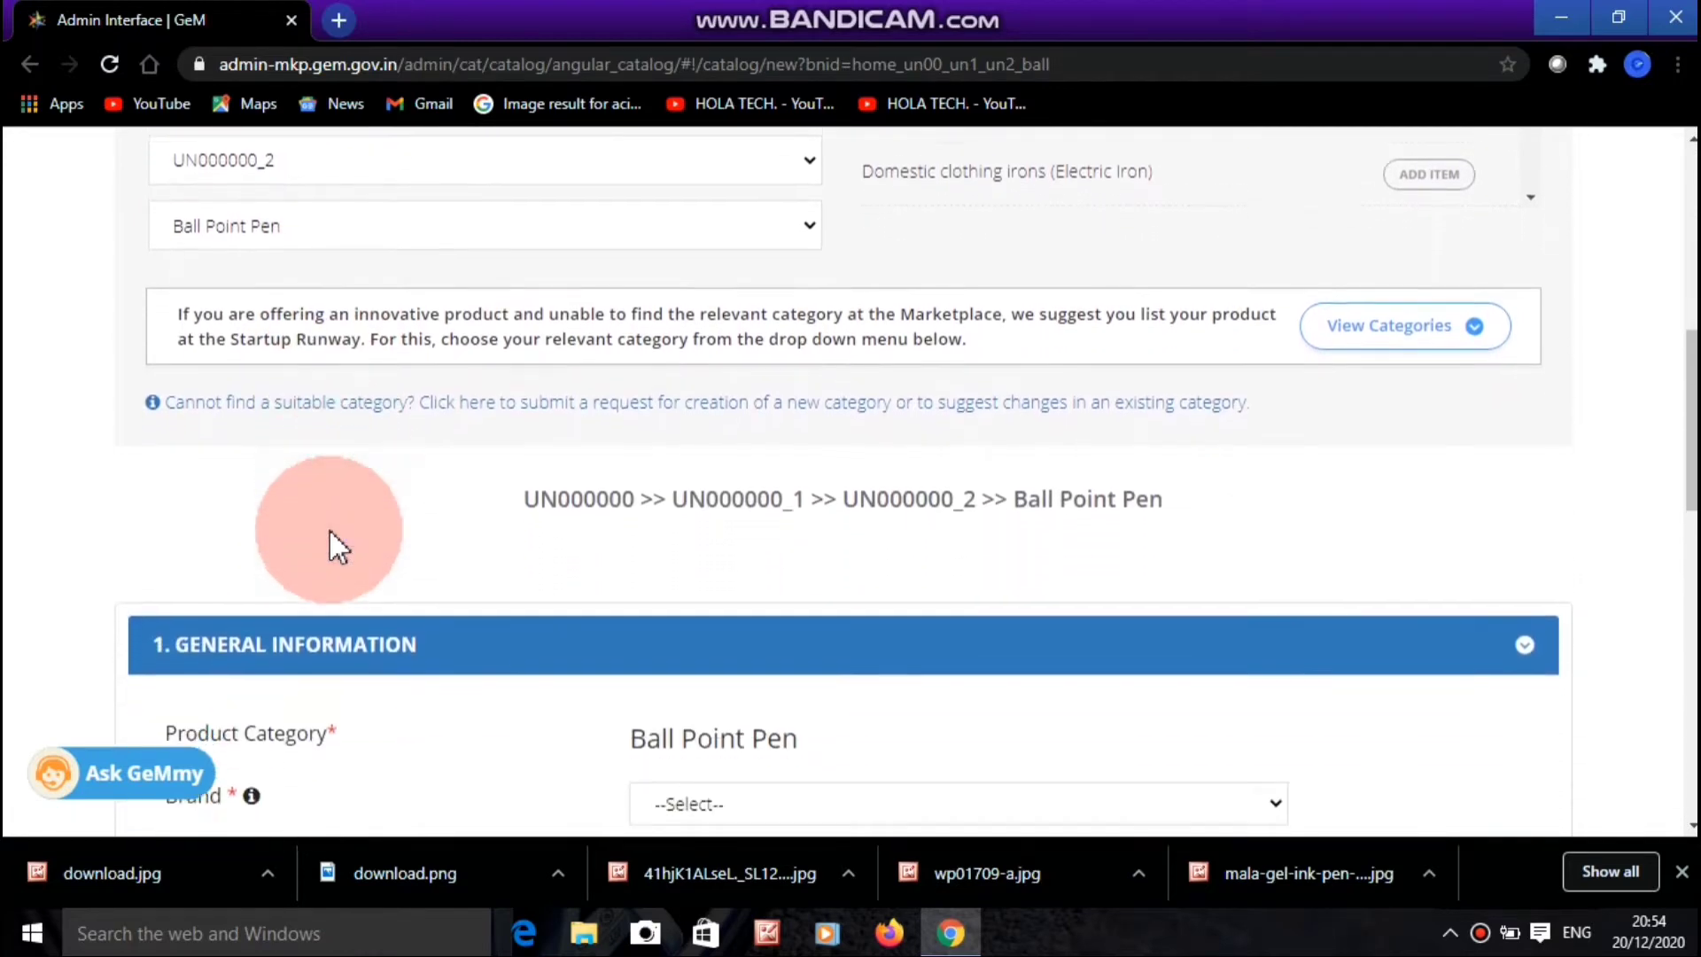
scroll(329, 530, down, 3)
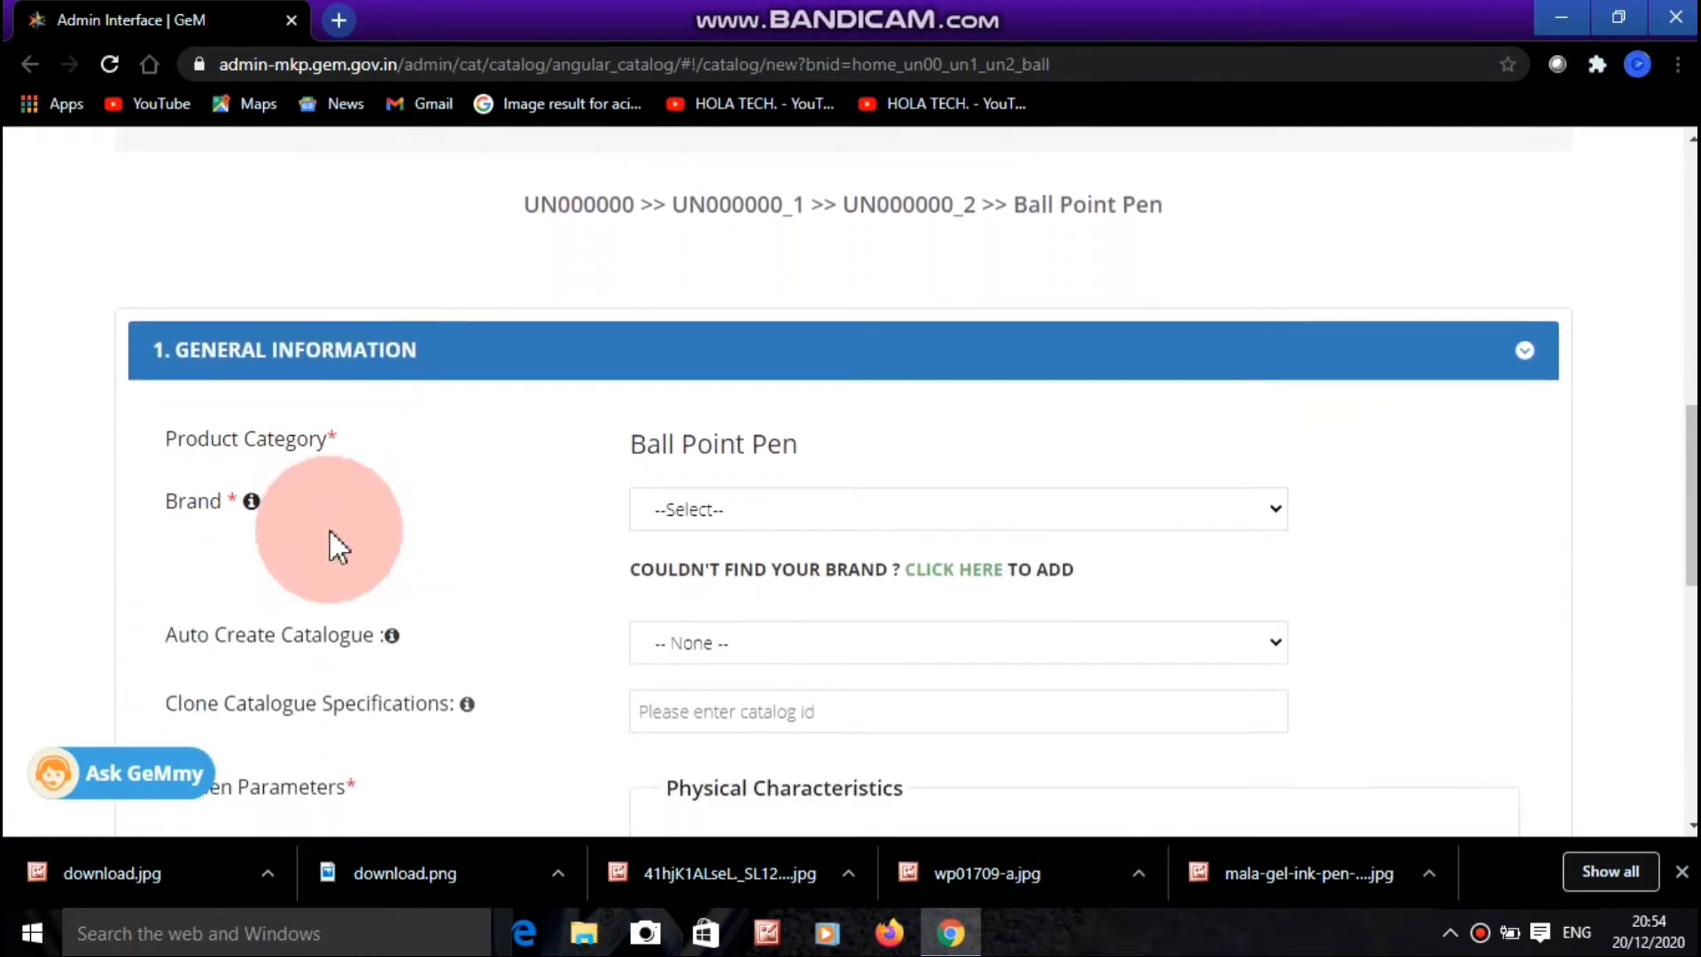
scroll(329, 529, down, 1)
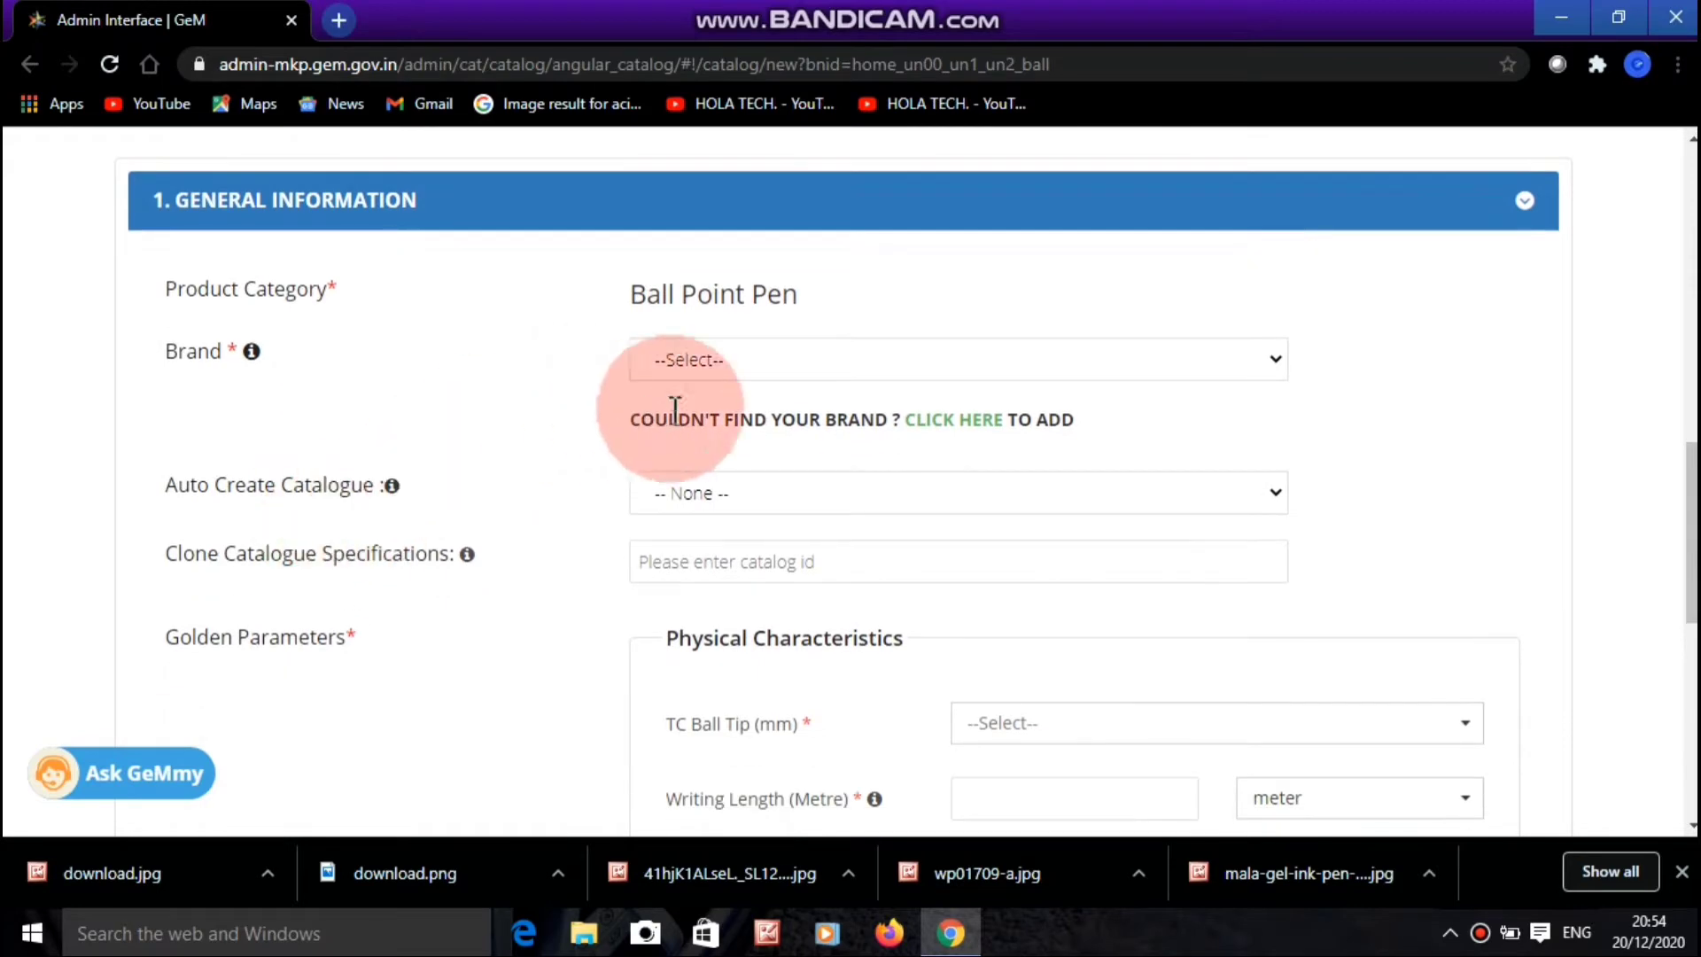
click(746, 360)
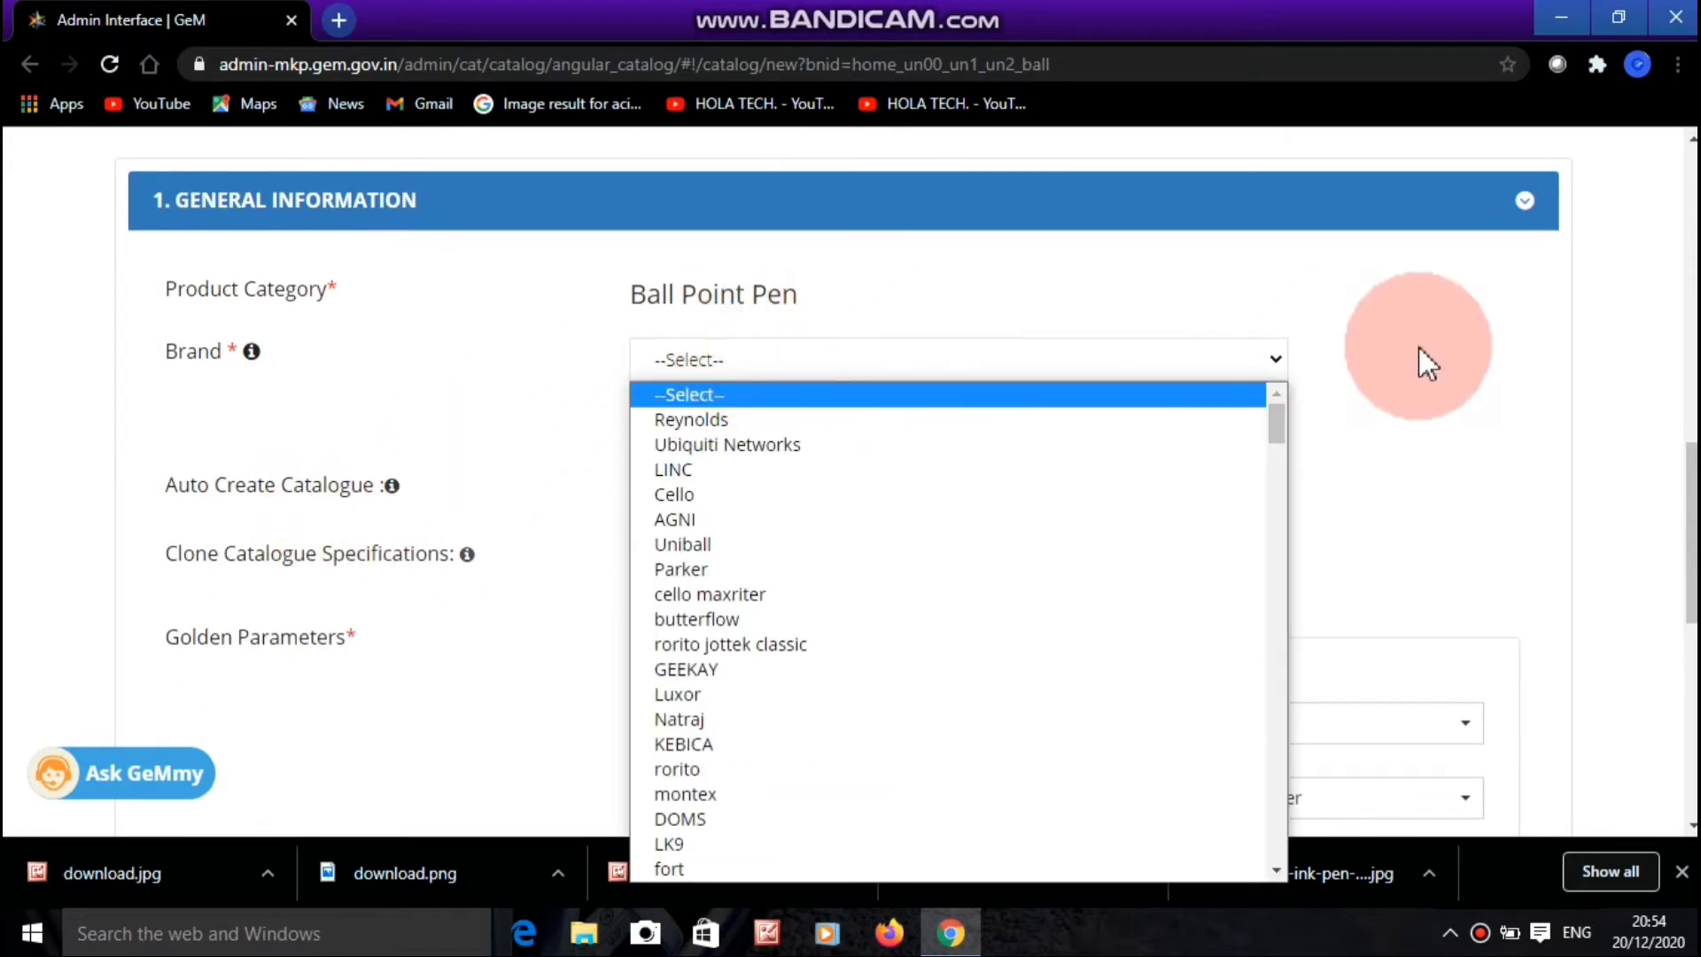
drag(1276, 431, 1247, 901)
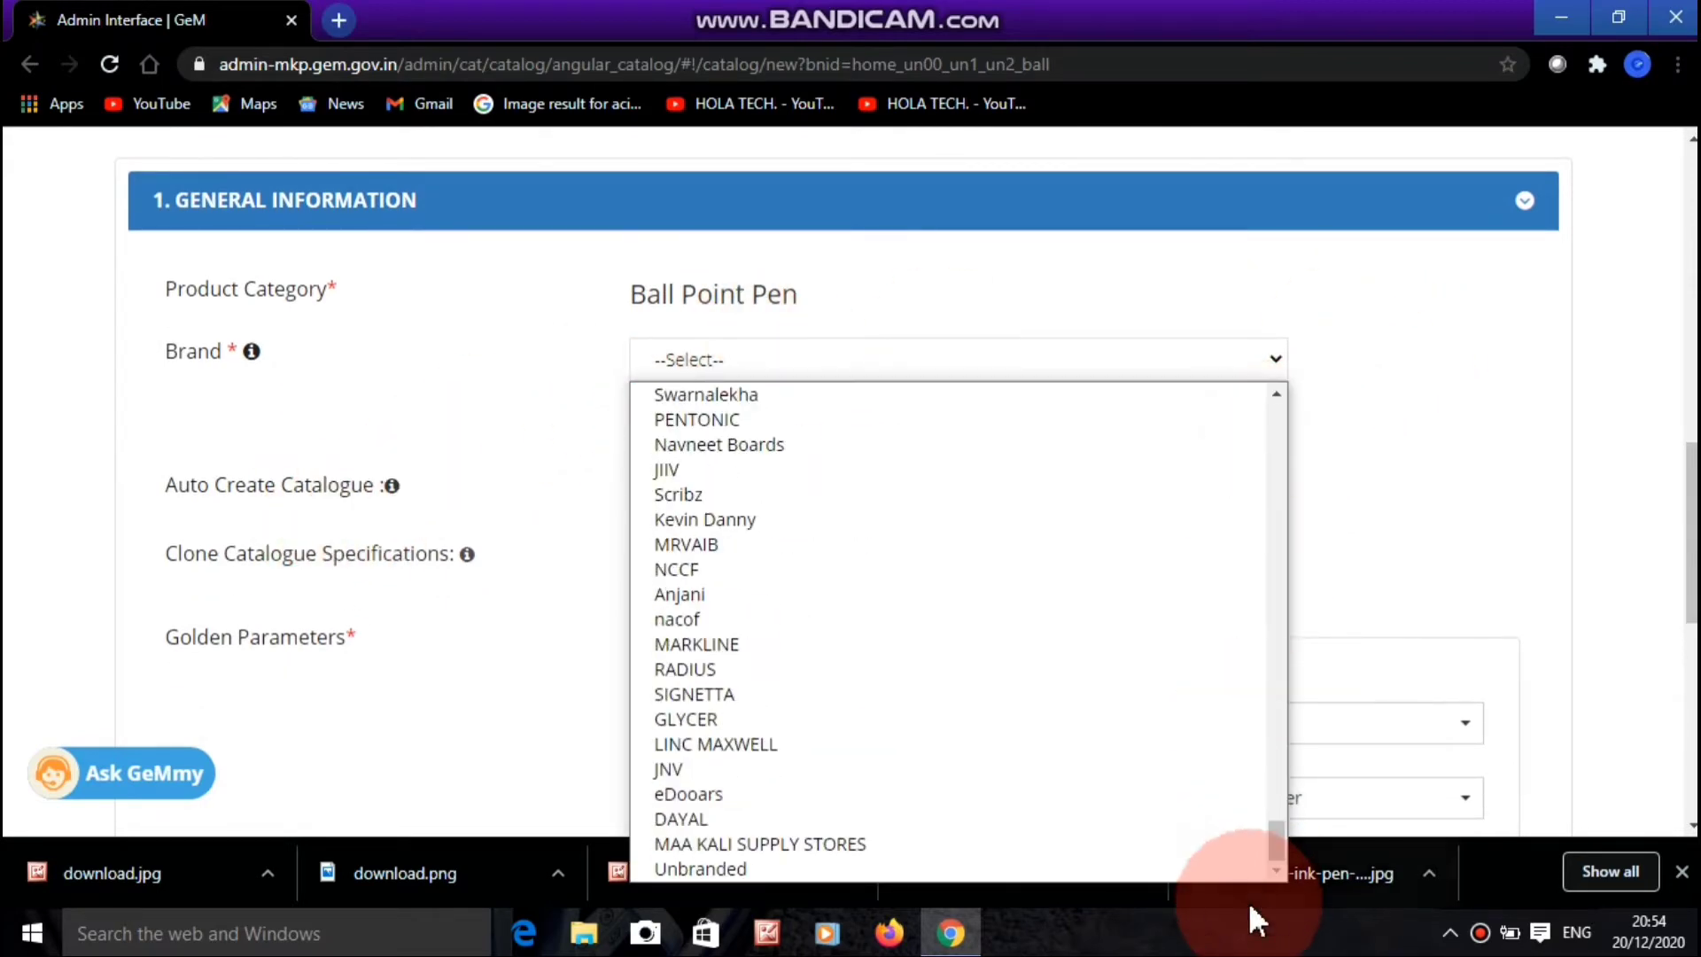
click(1144, 861)
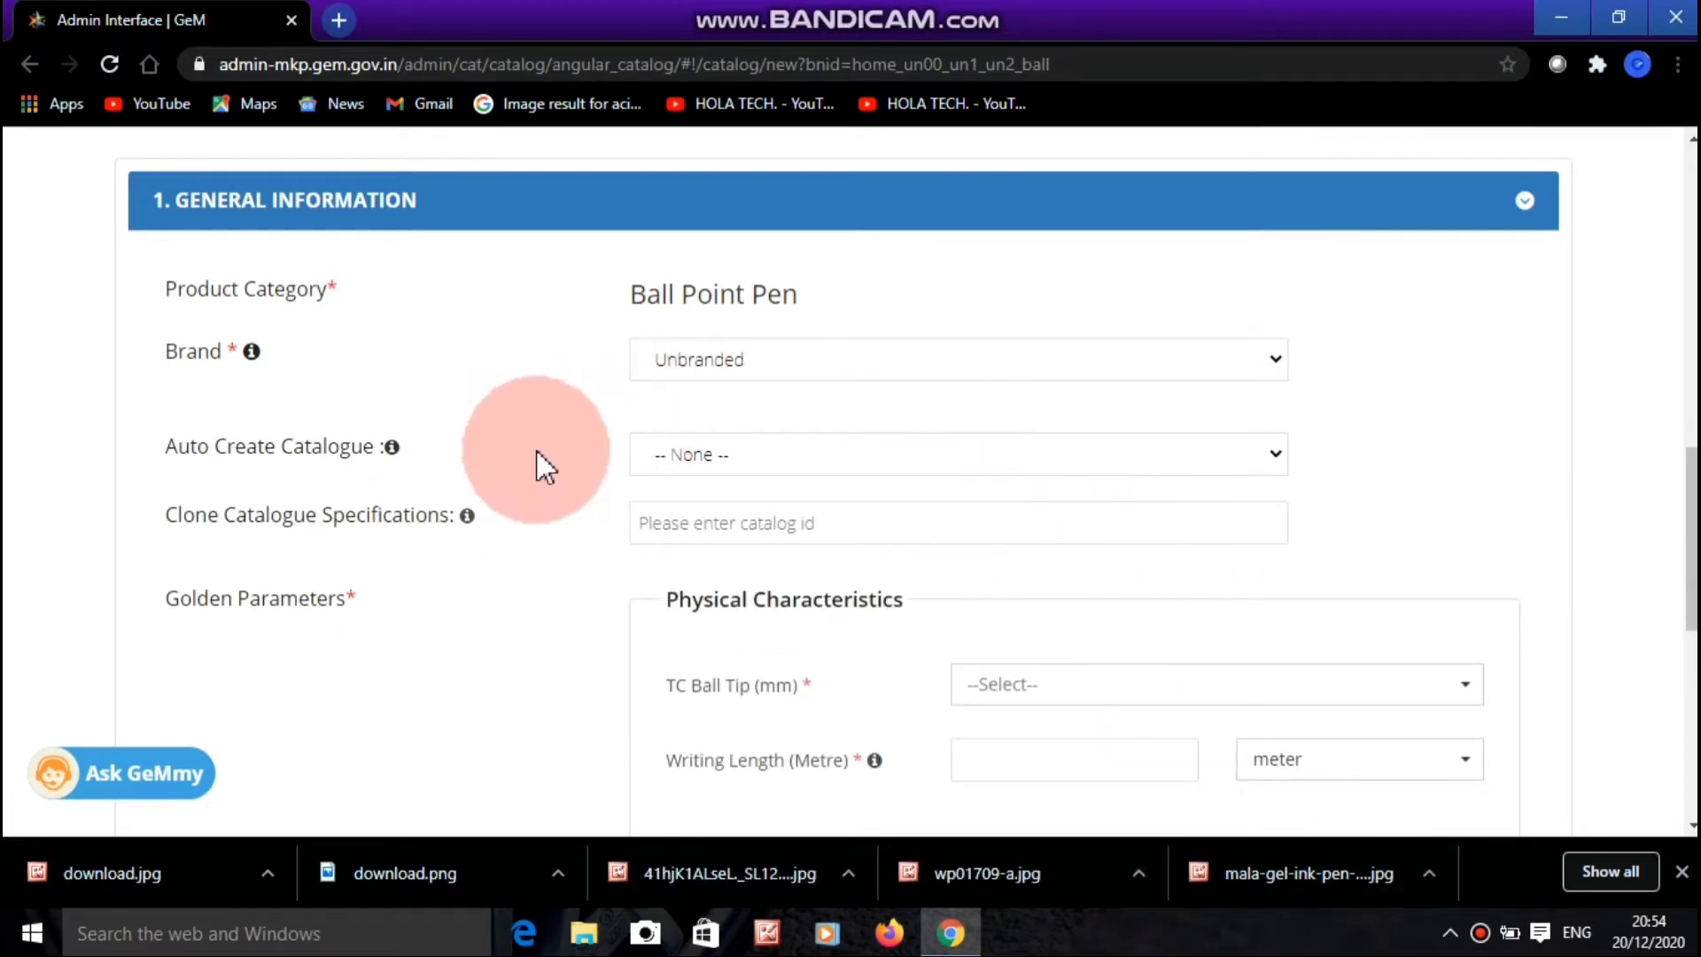
Save the golden parameters with a 0.5 mm TC ball tip and a writing length of 100 metres, and proceed with a new item
scroll(537, 450, down, 3)
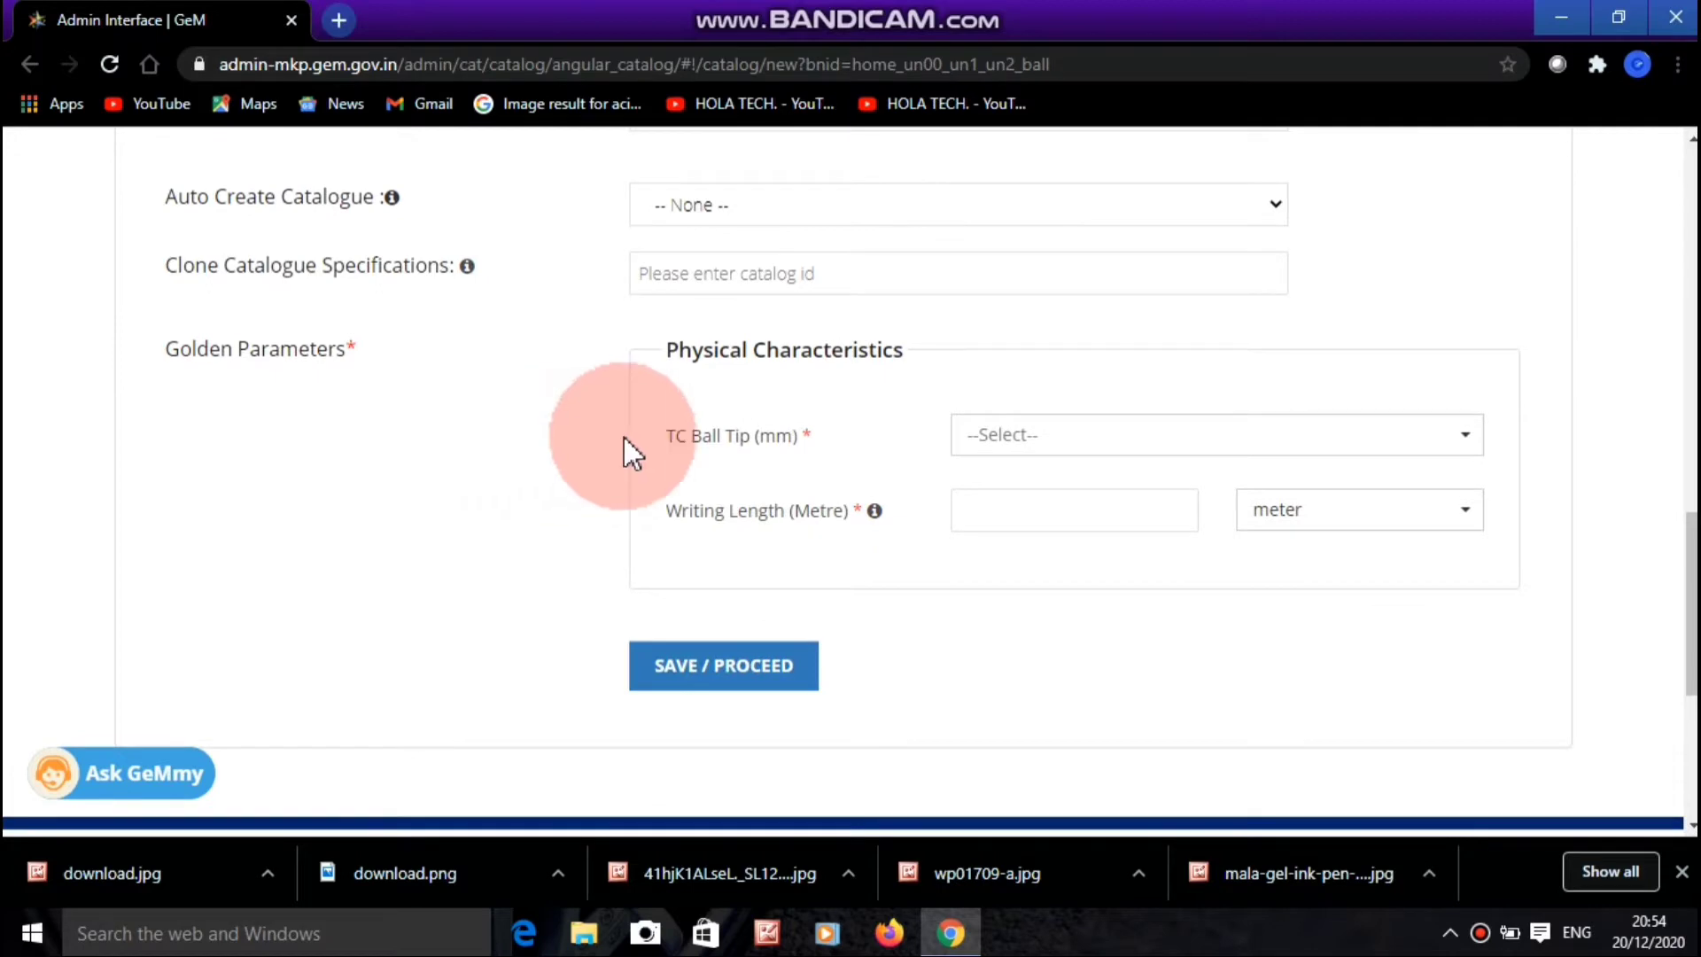
click(1018, 443)
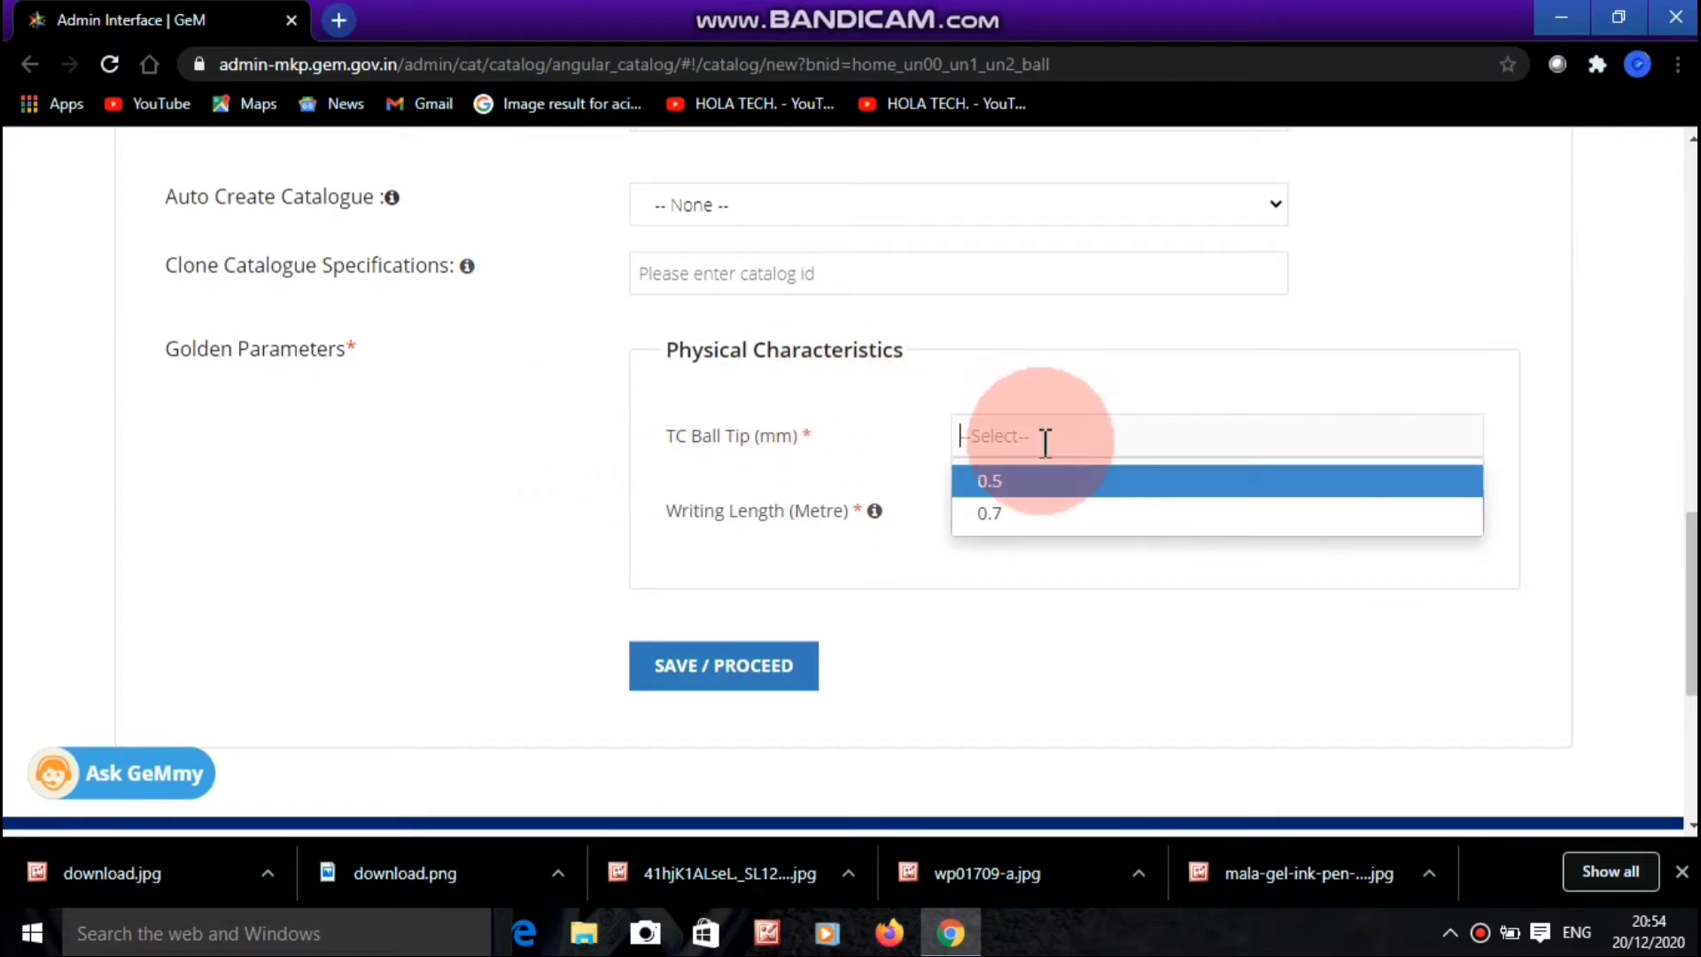
click(996, 484)
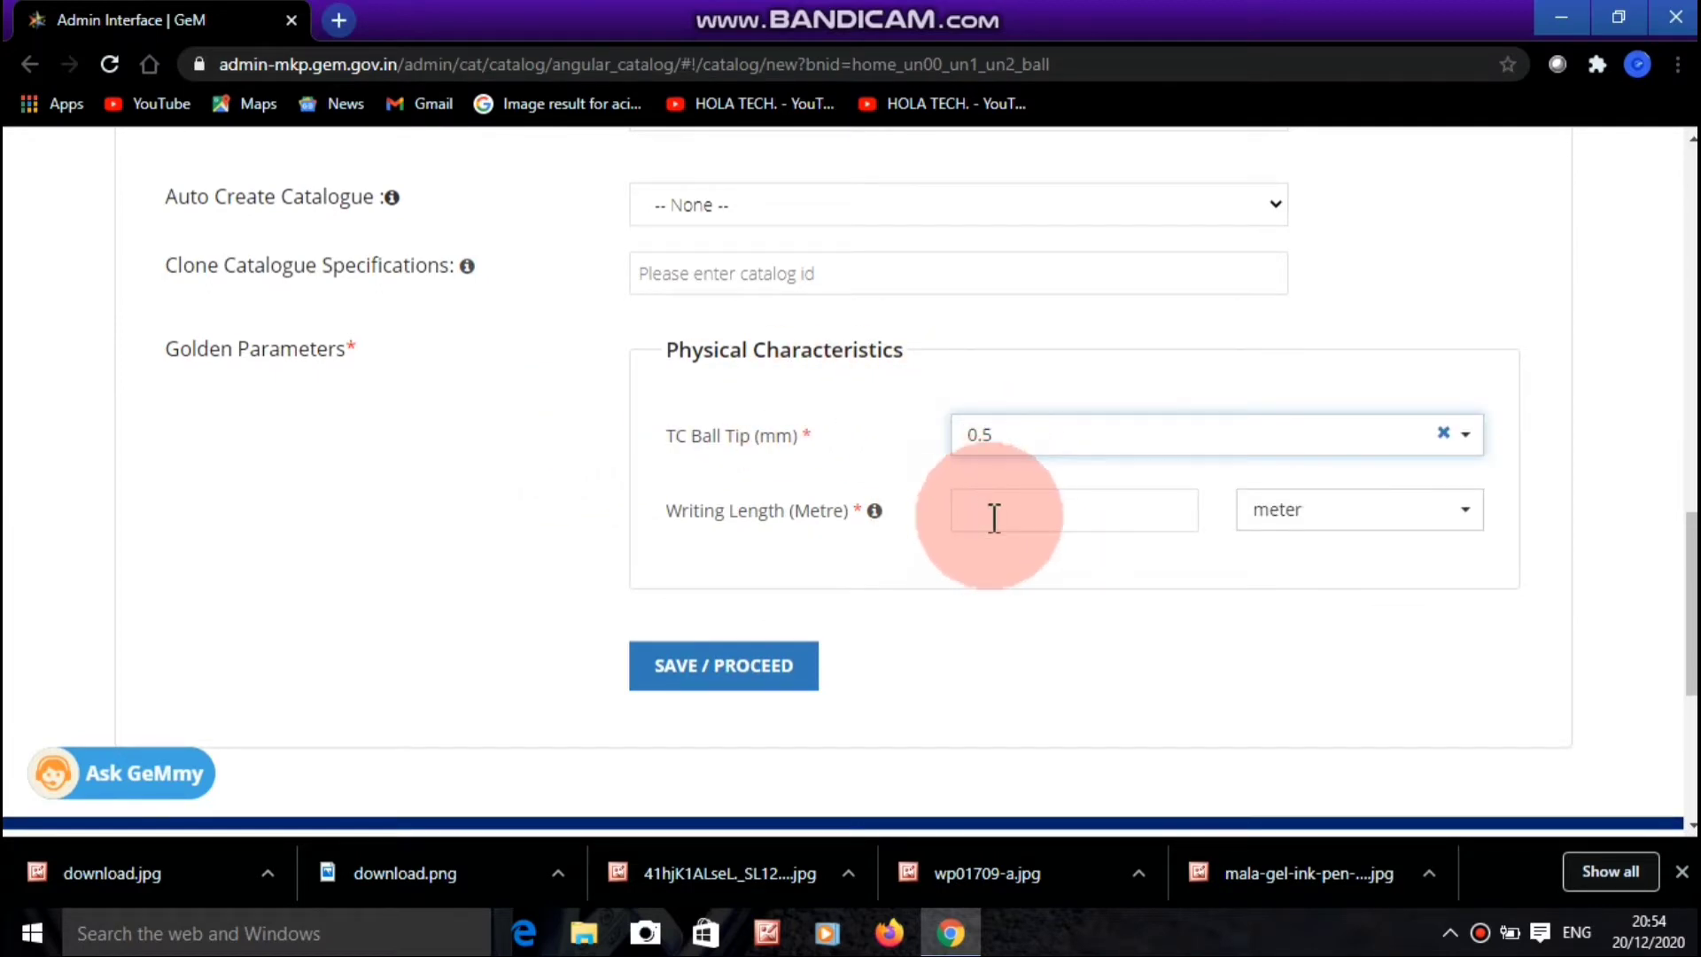
click(993, 517)
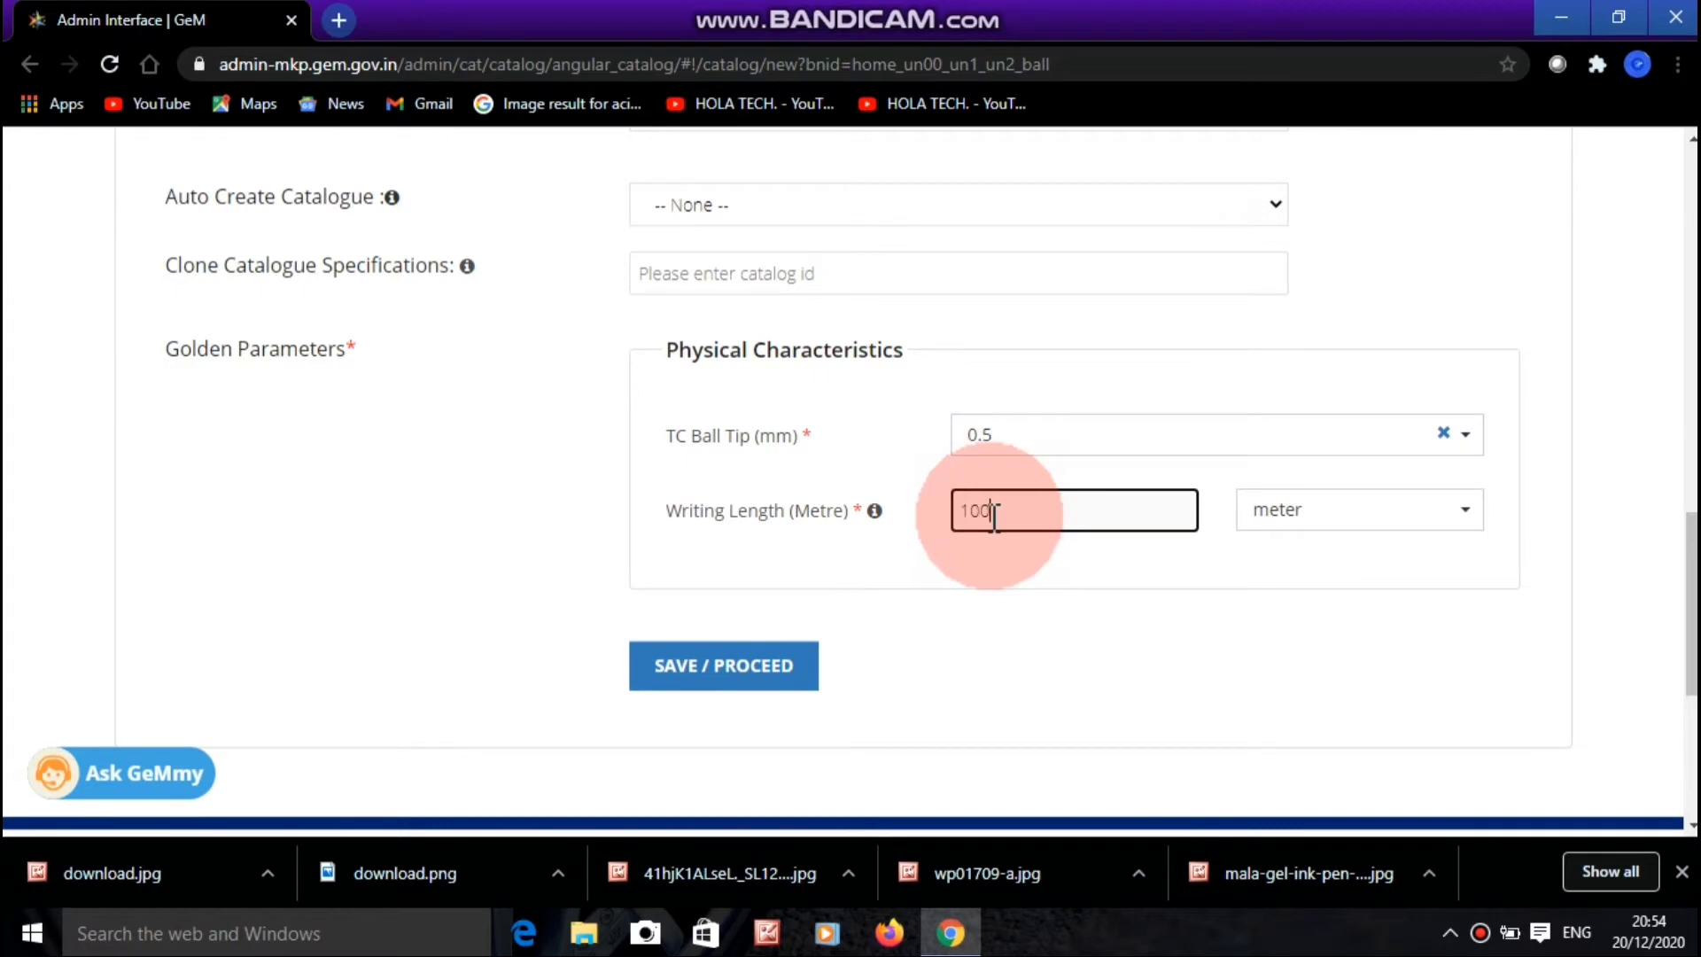
click(750, 659)
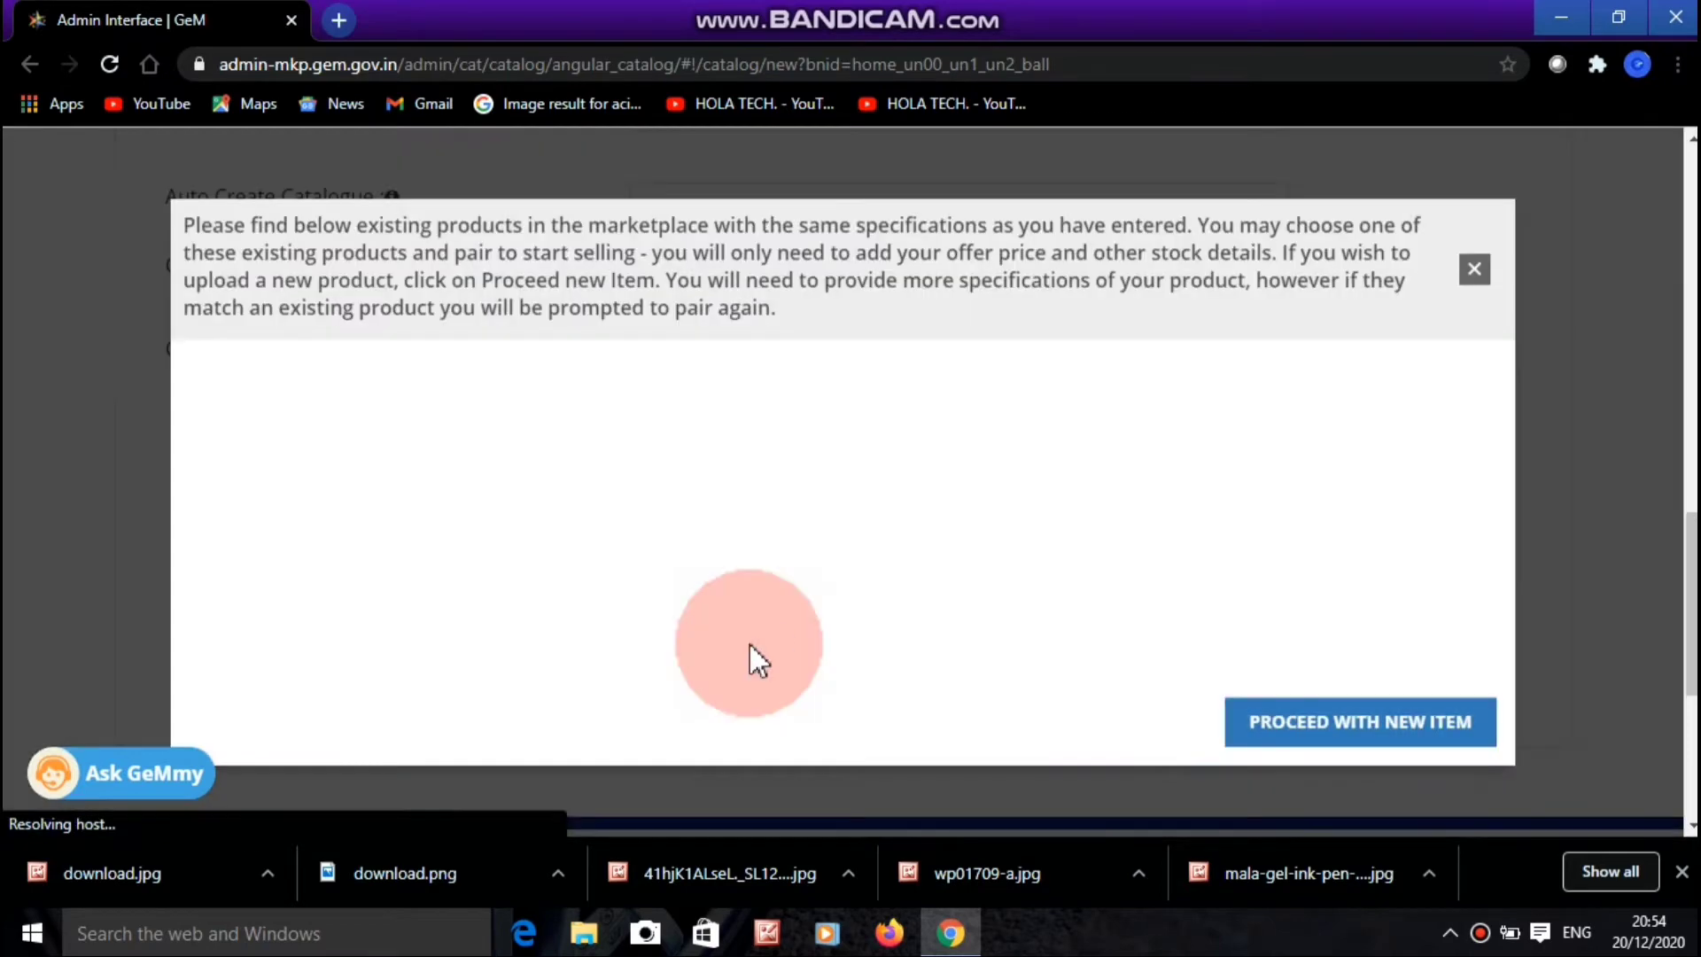
click(1322, 729)
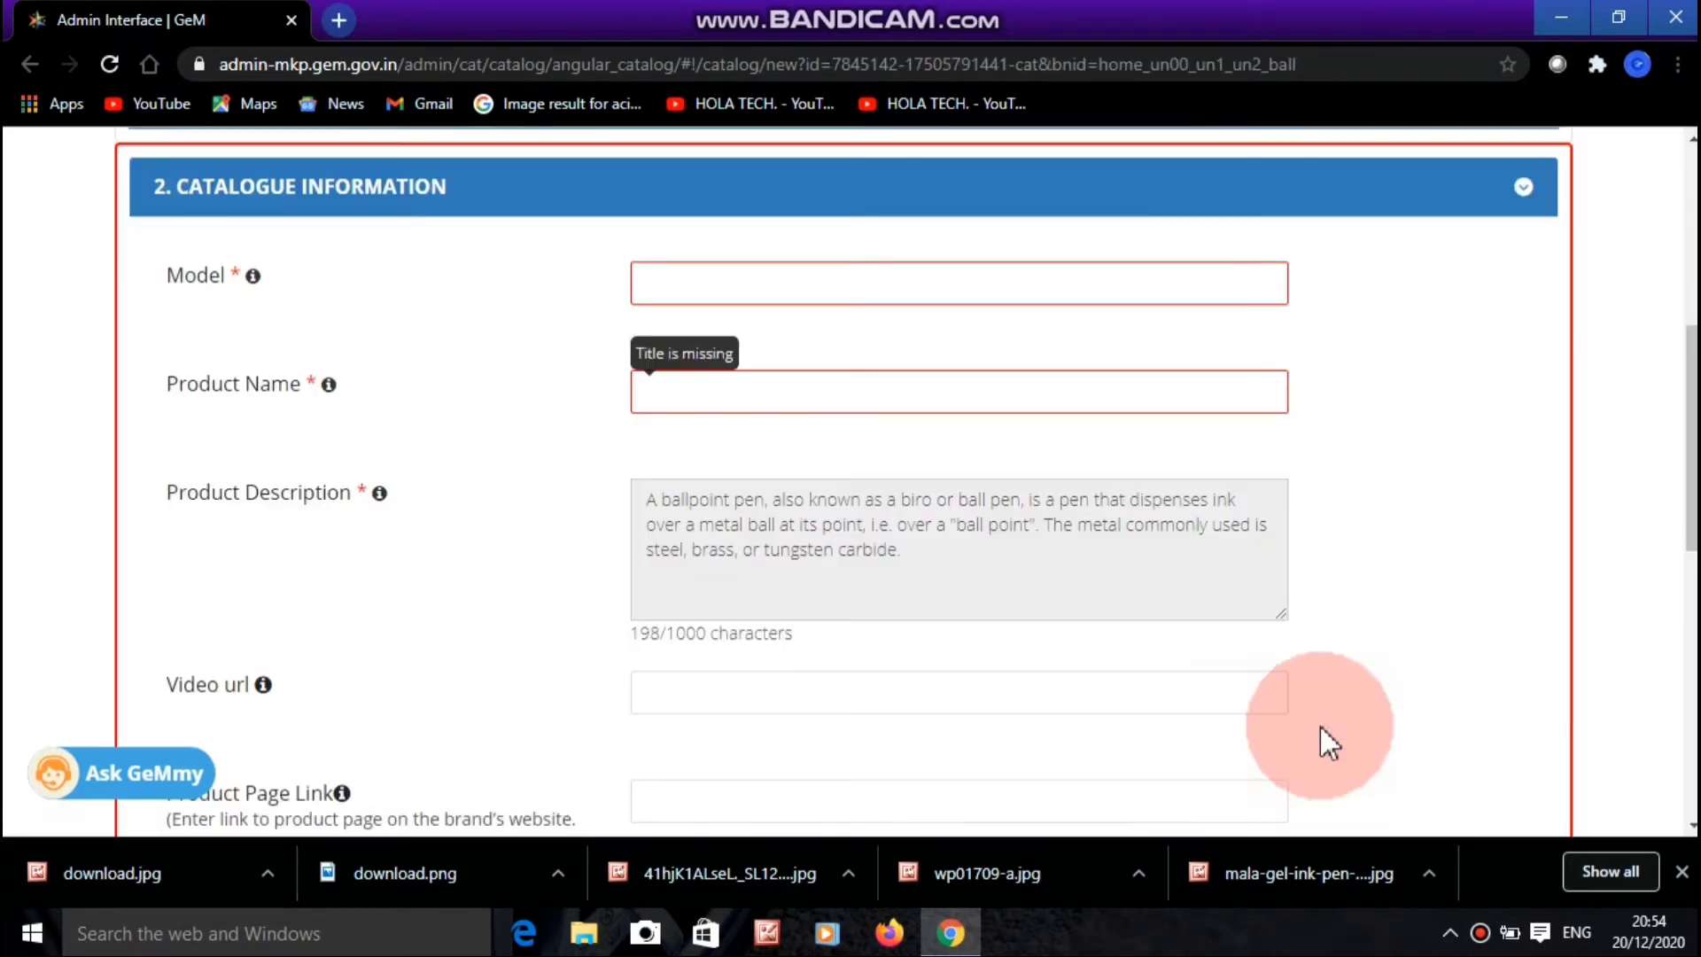
Fill in the catalogue information with model "gel pen" and product name "pen", and save it to proceed to the offering details
click(980, 341)
click(877, 277)
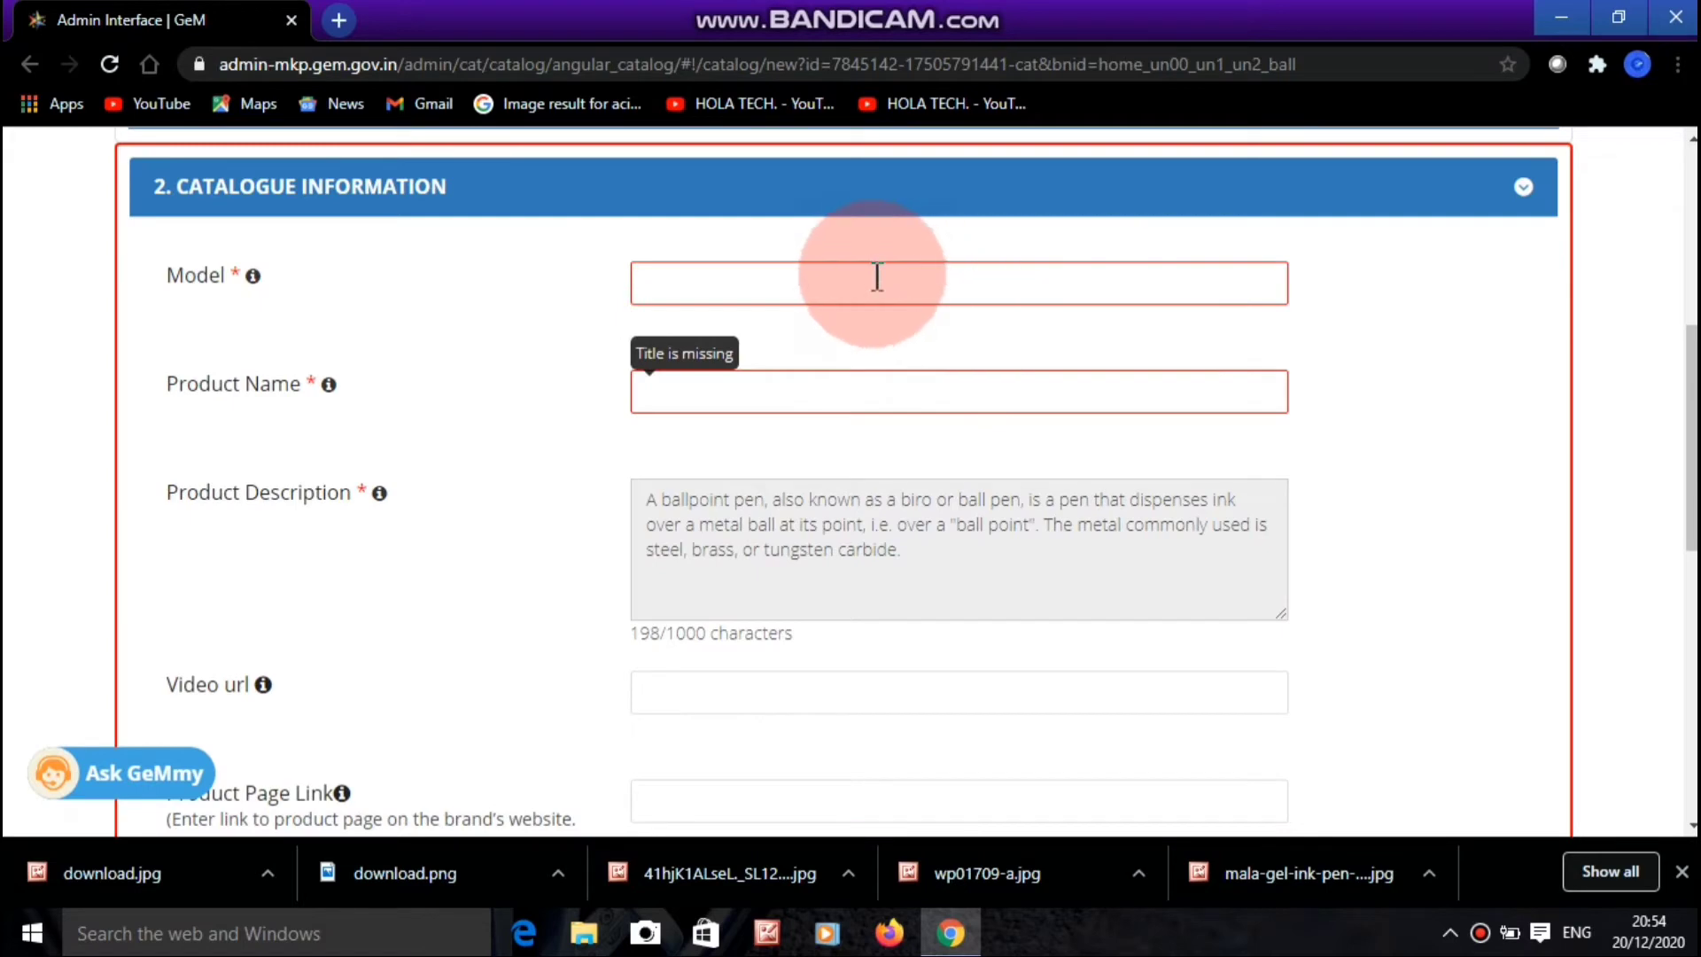
click(767, 340)
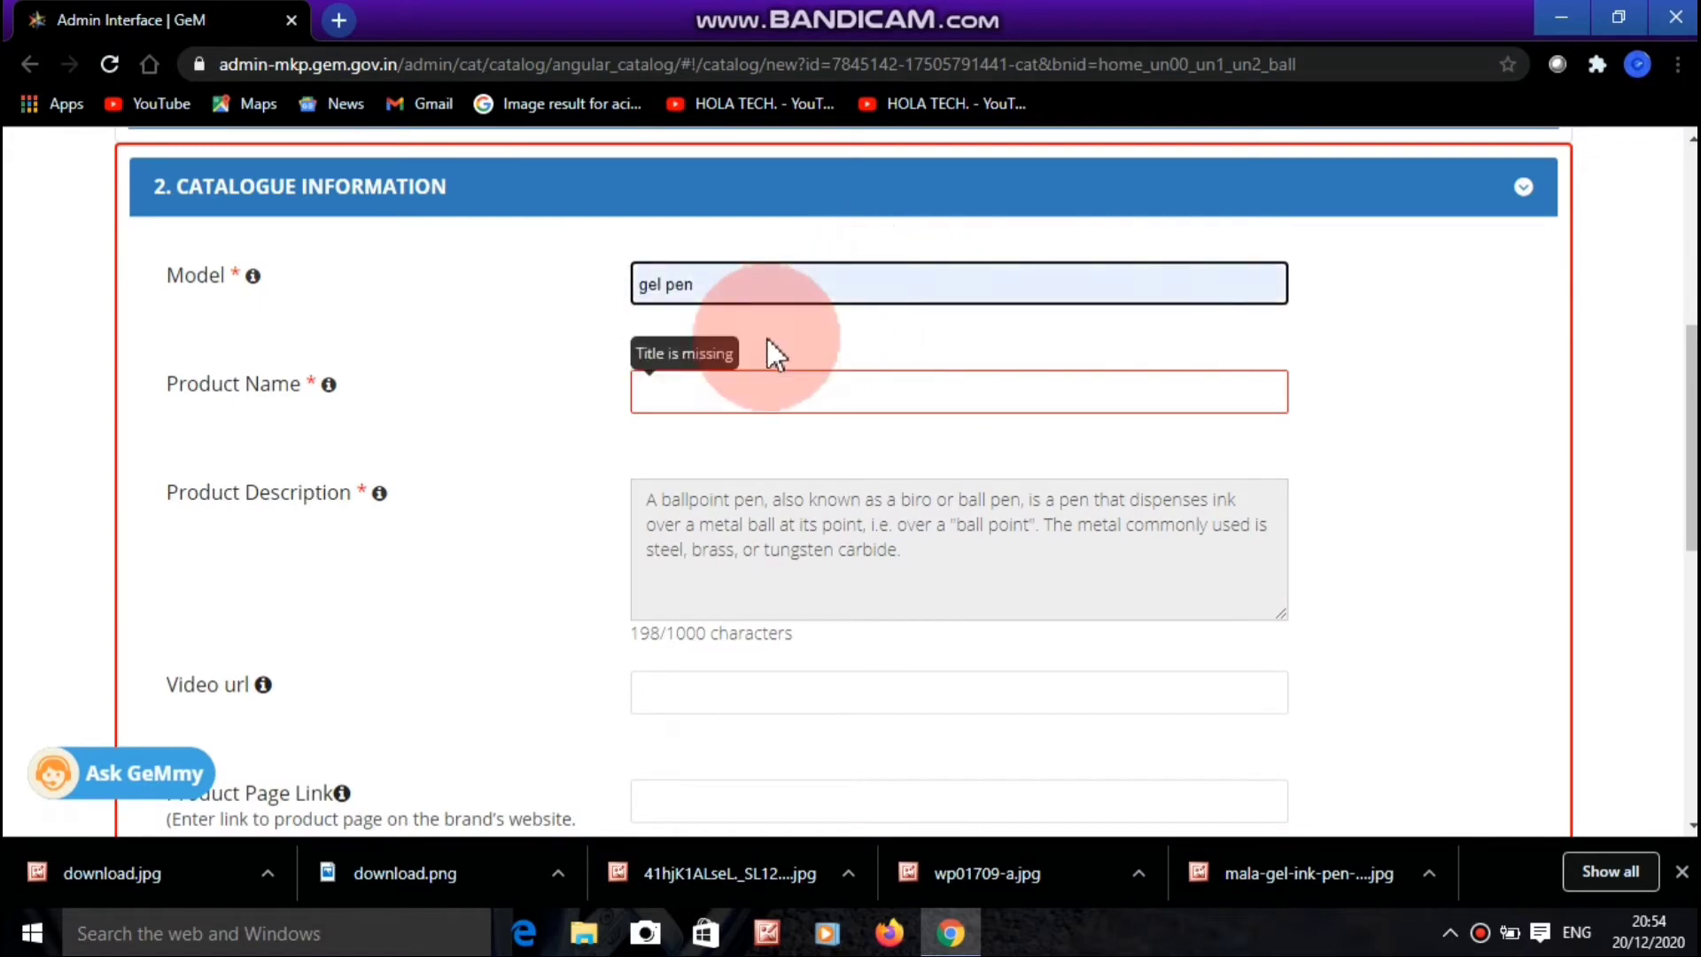
click(707, 386)
text(pen)
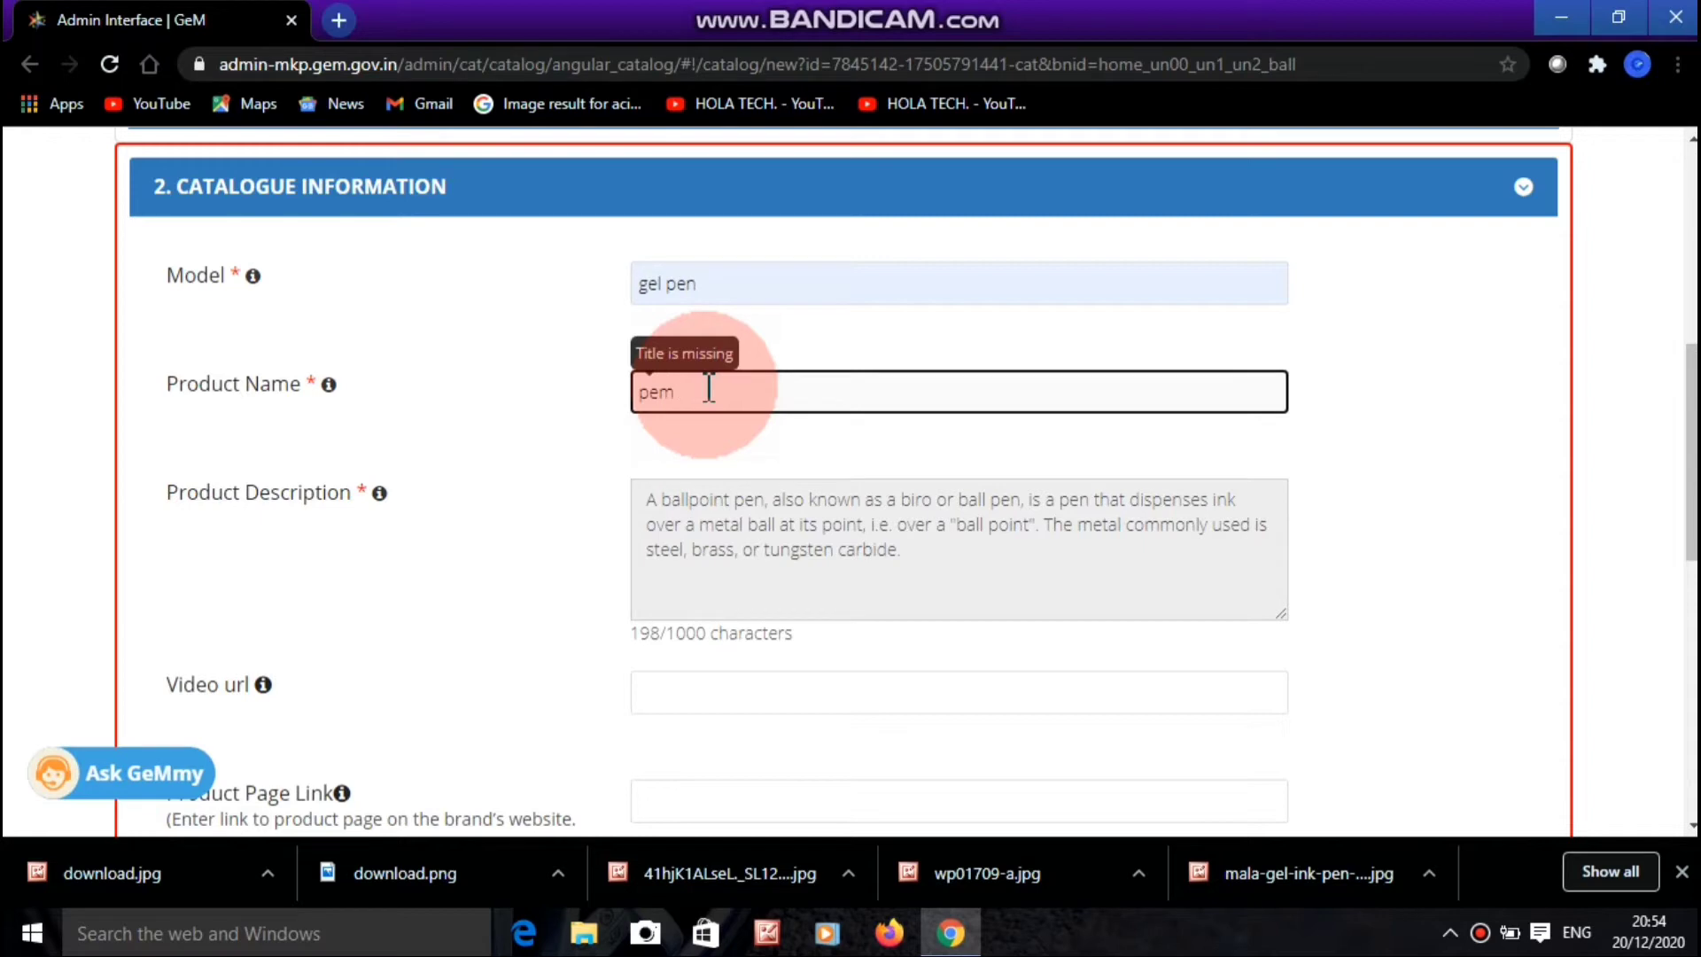
click(583, 469)
scroll(583, 469, down, 3)
scroll(583, 470, down, 2)
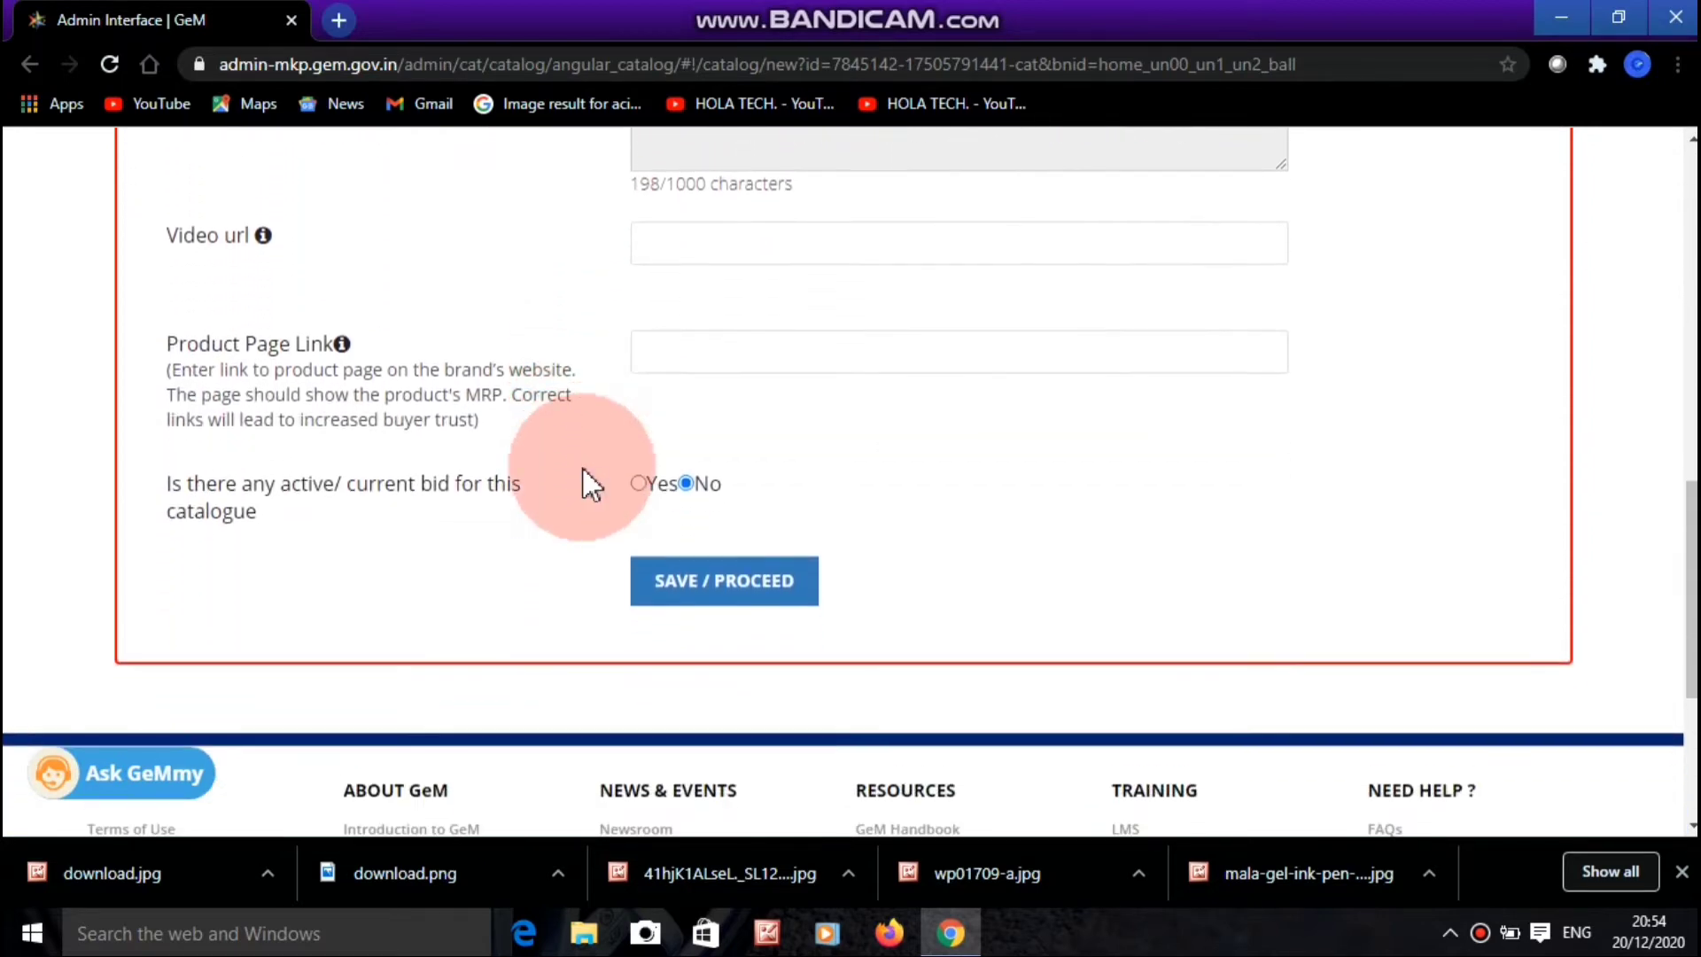
click(709, 578)
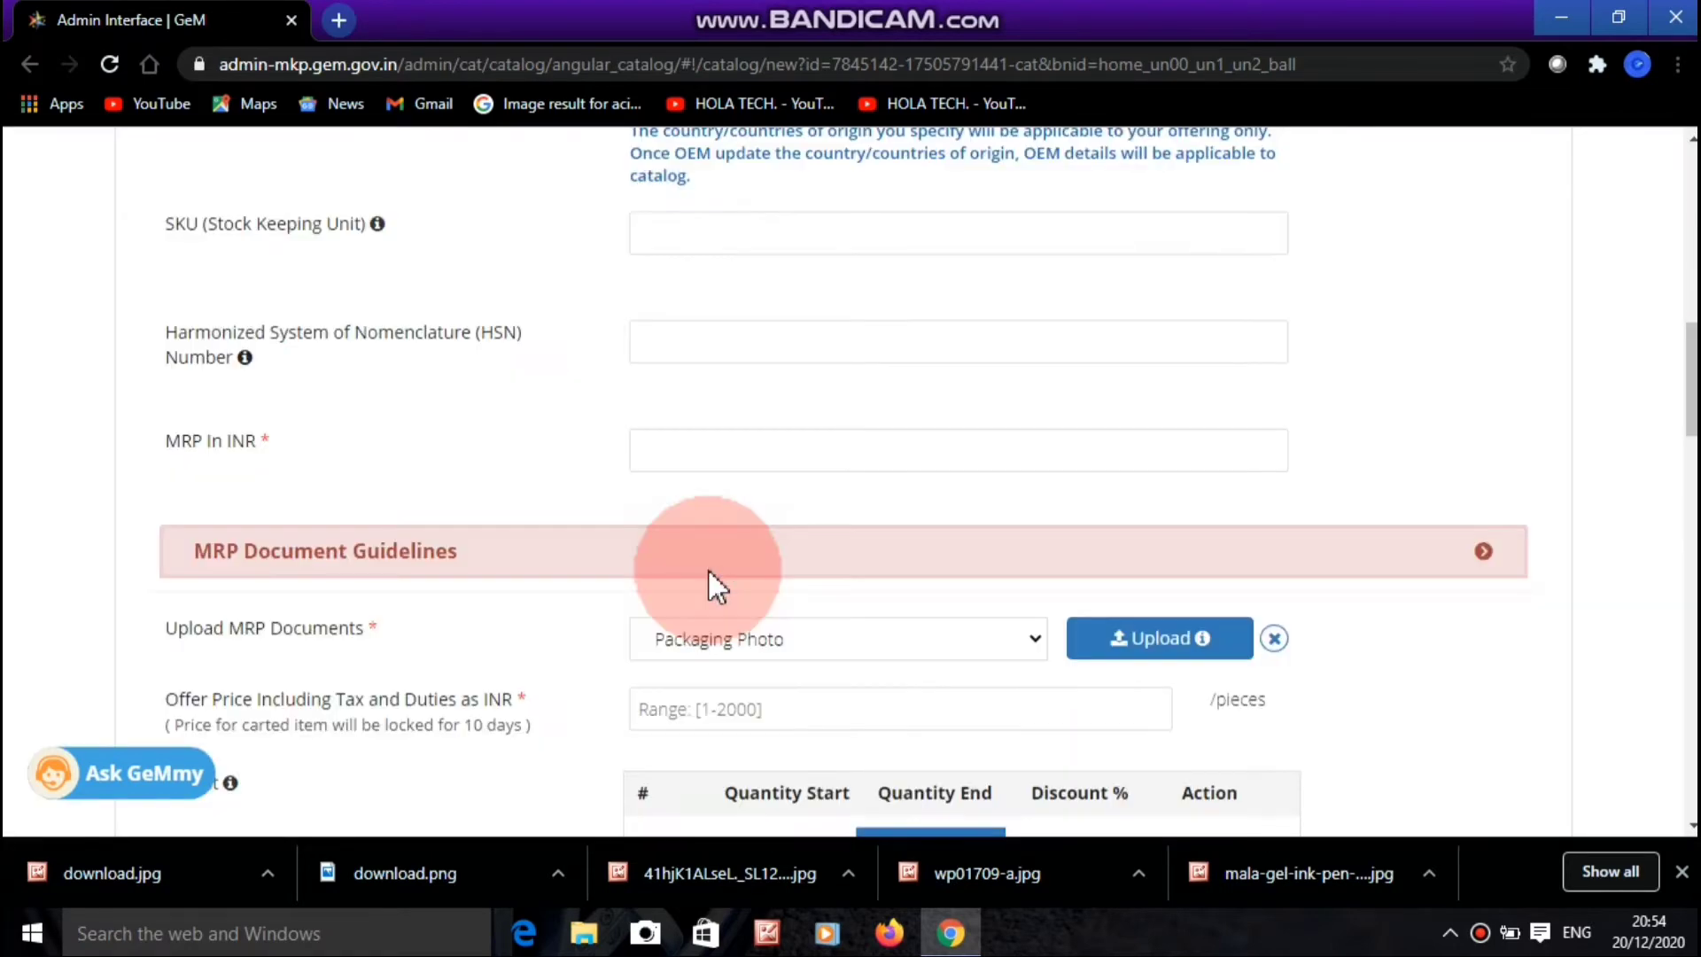
Set the country of origin to India in the Offering Quantity & Price section
scroll(709, 571, up, 3)
scroll(708, 570, up, 2)
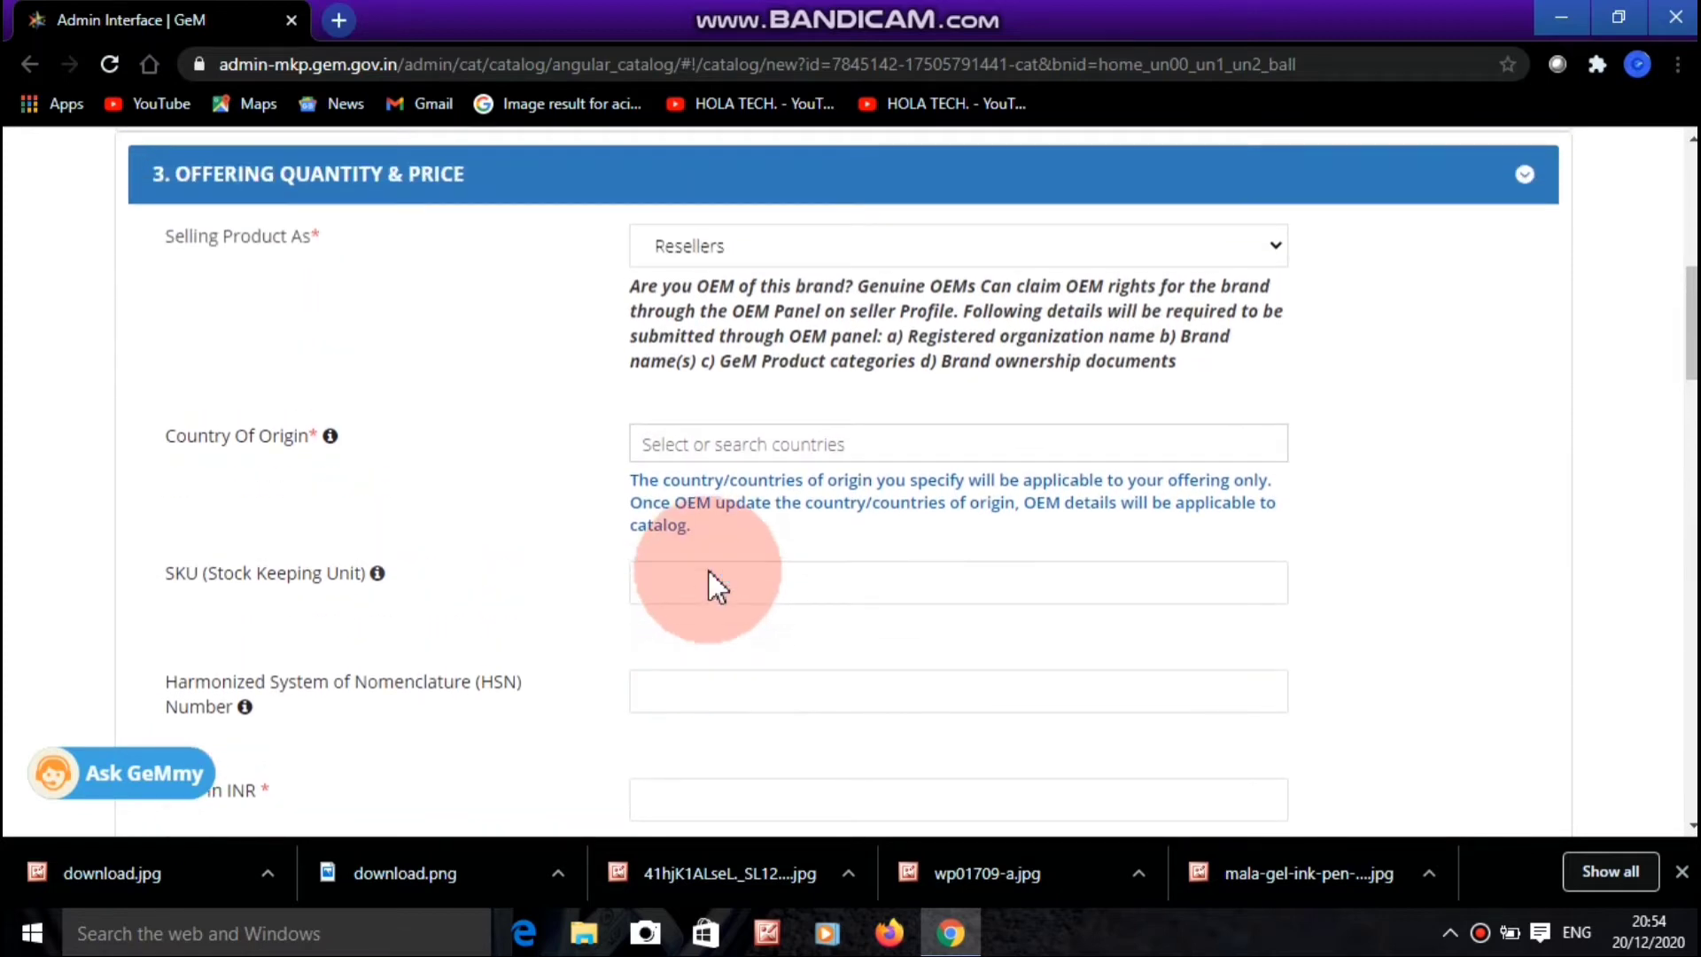
click(725, 440)
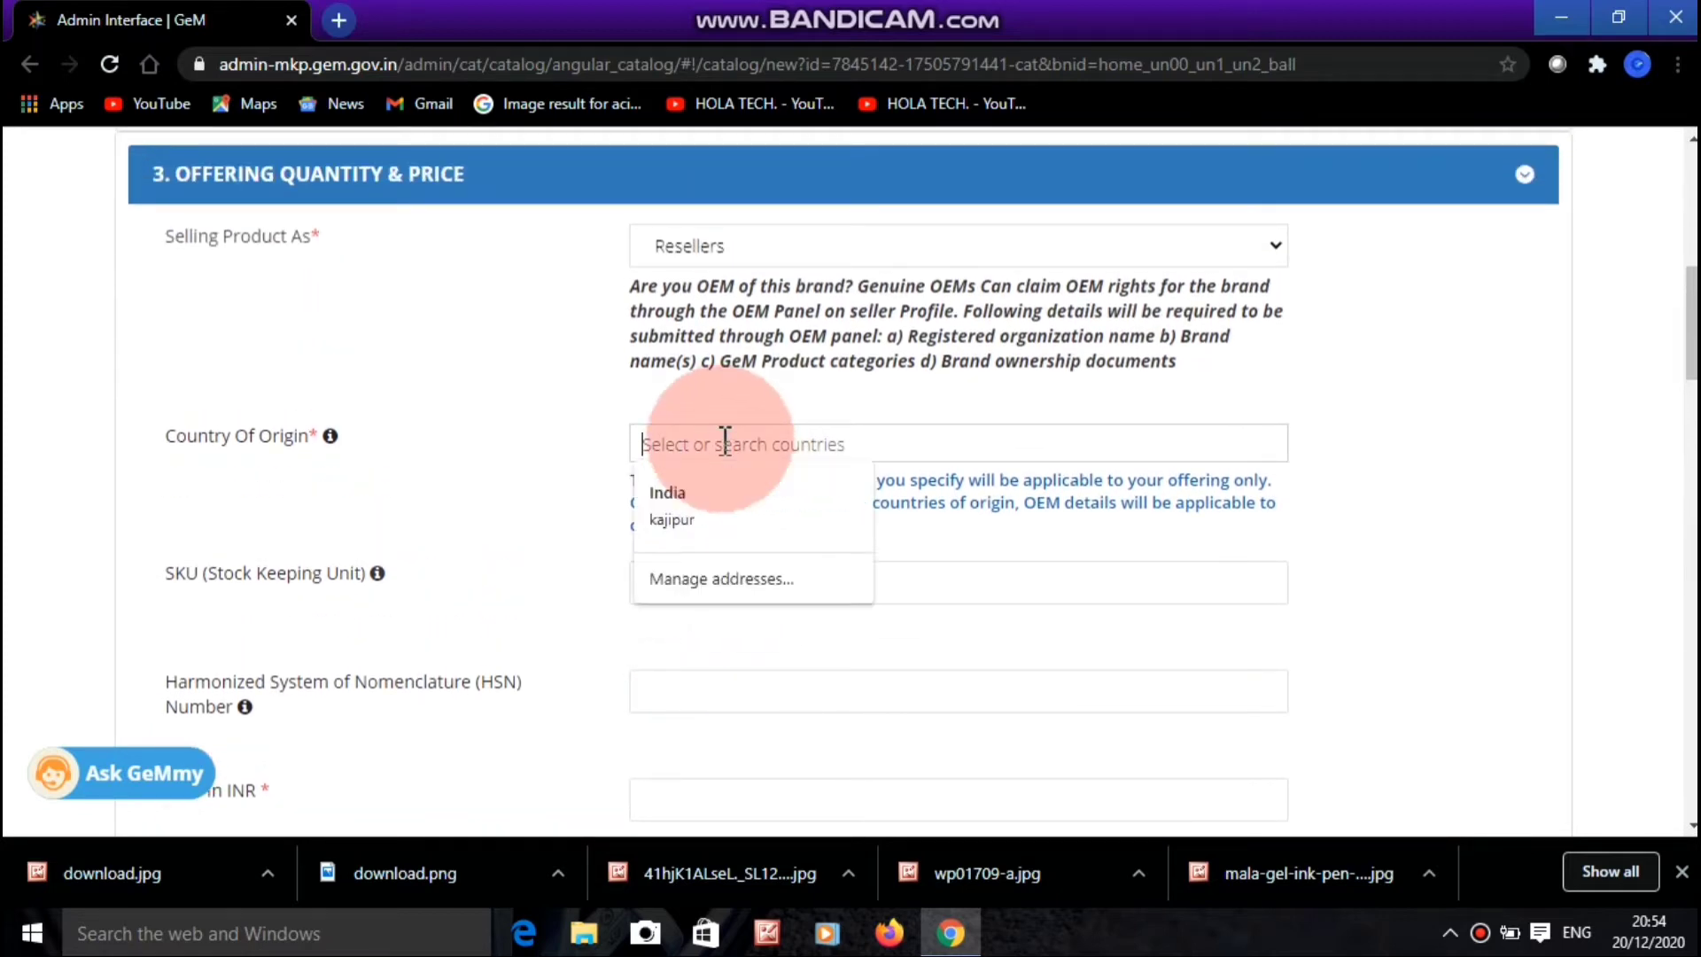
click(713, 494)
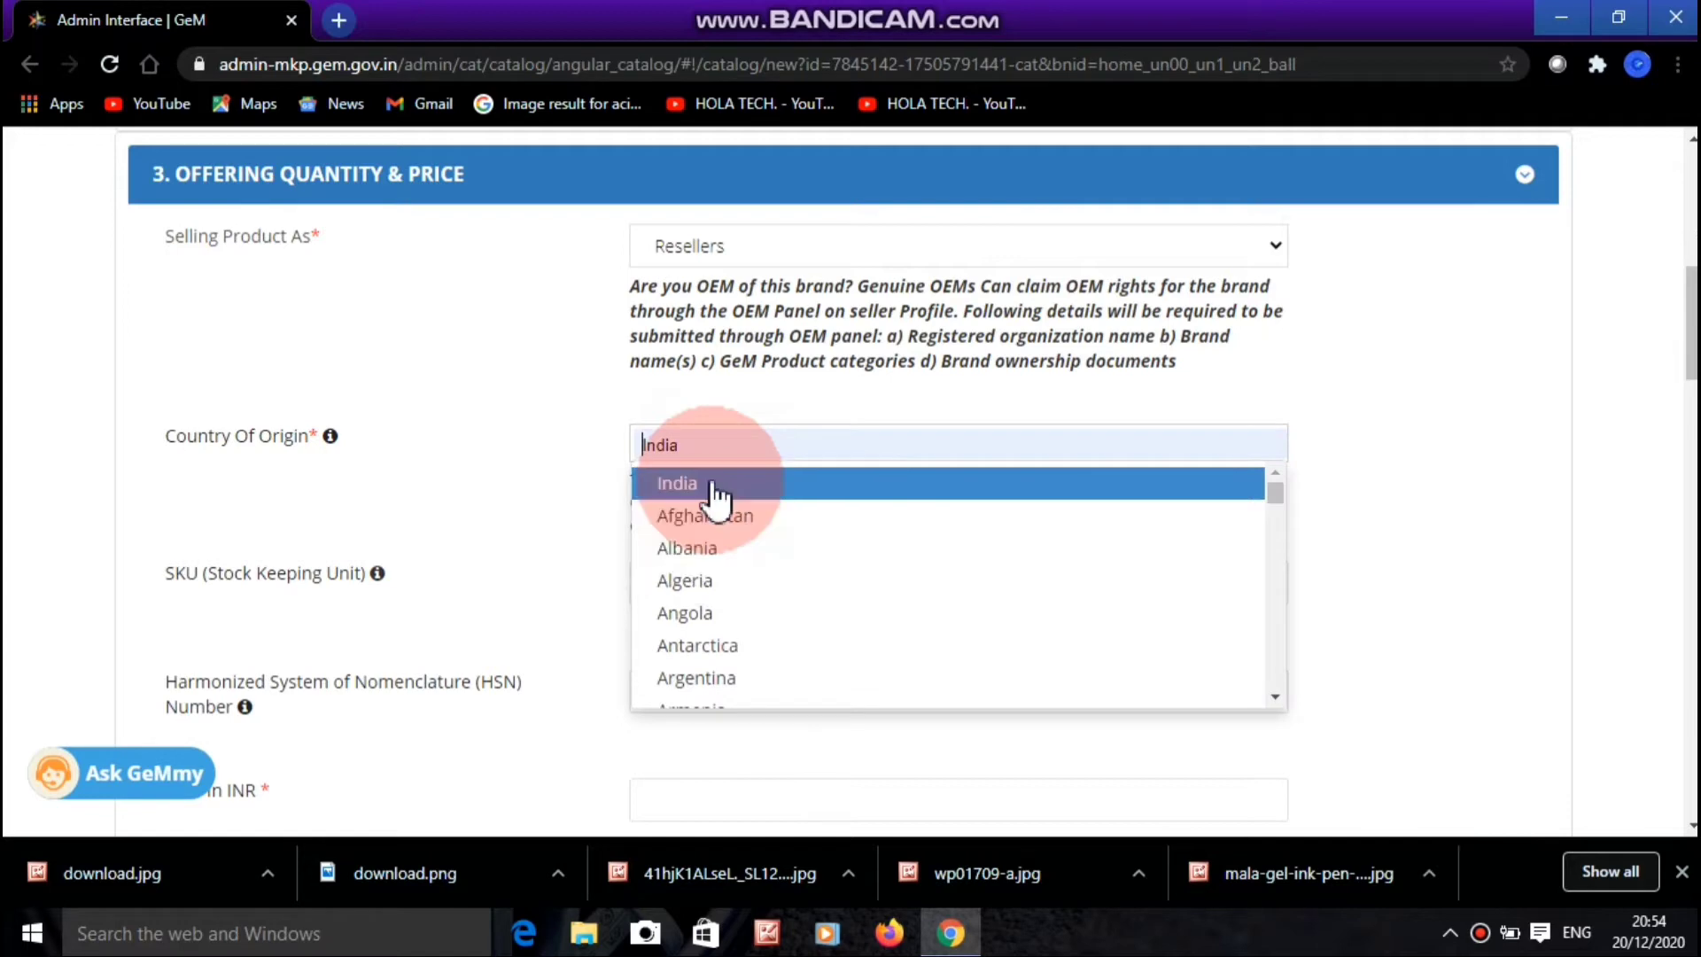
click(713, 487)
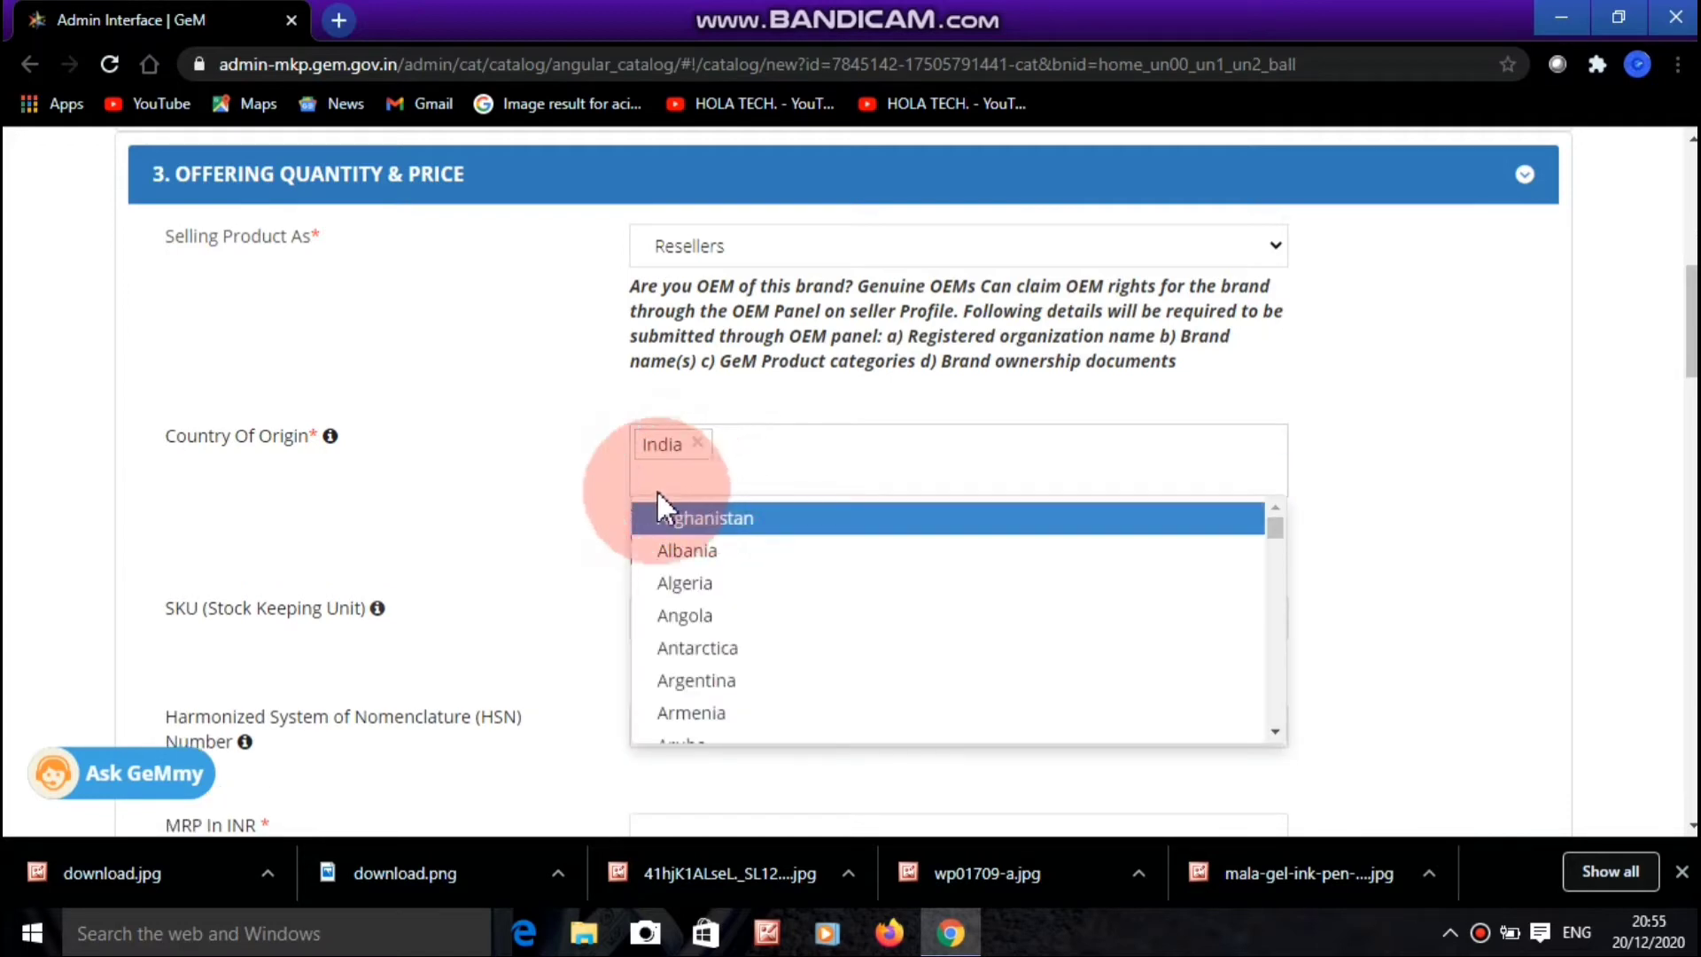
click(546, 492)
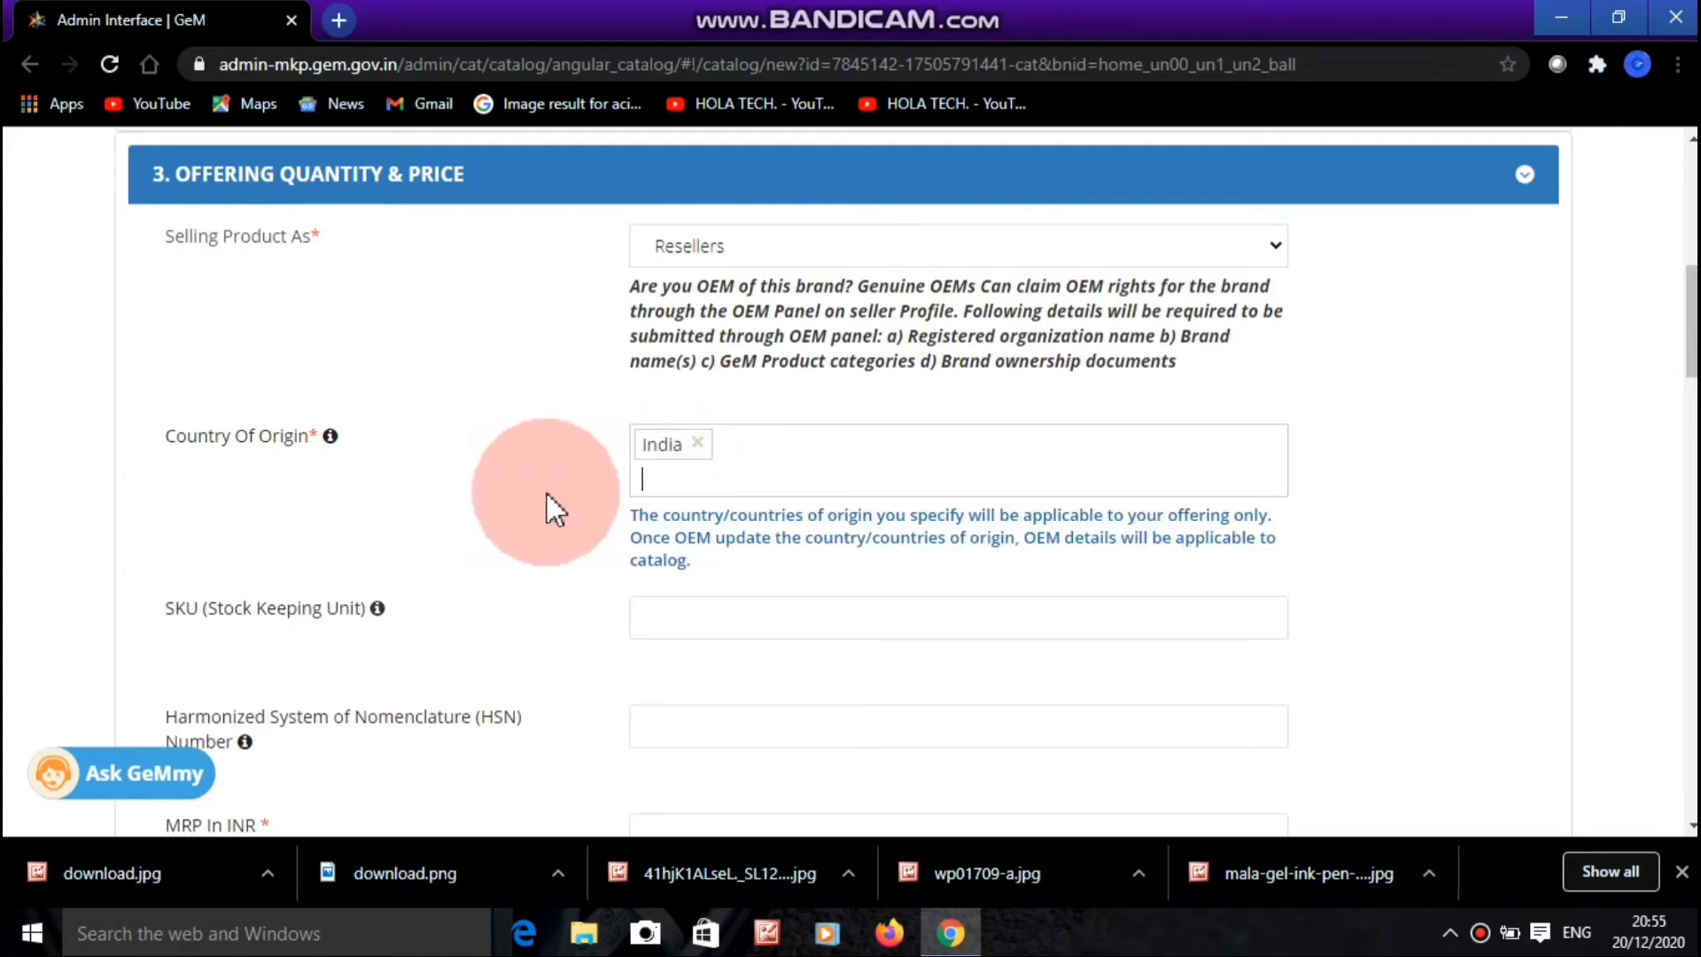
click(546, 493)
click(556, 453)
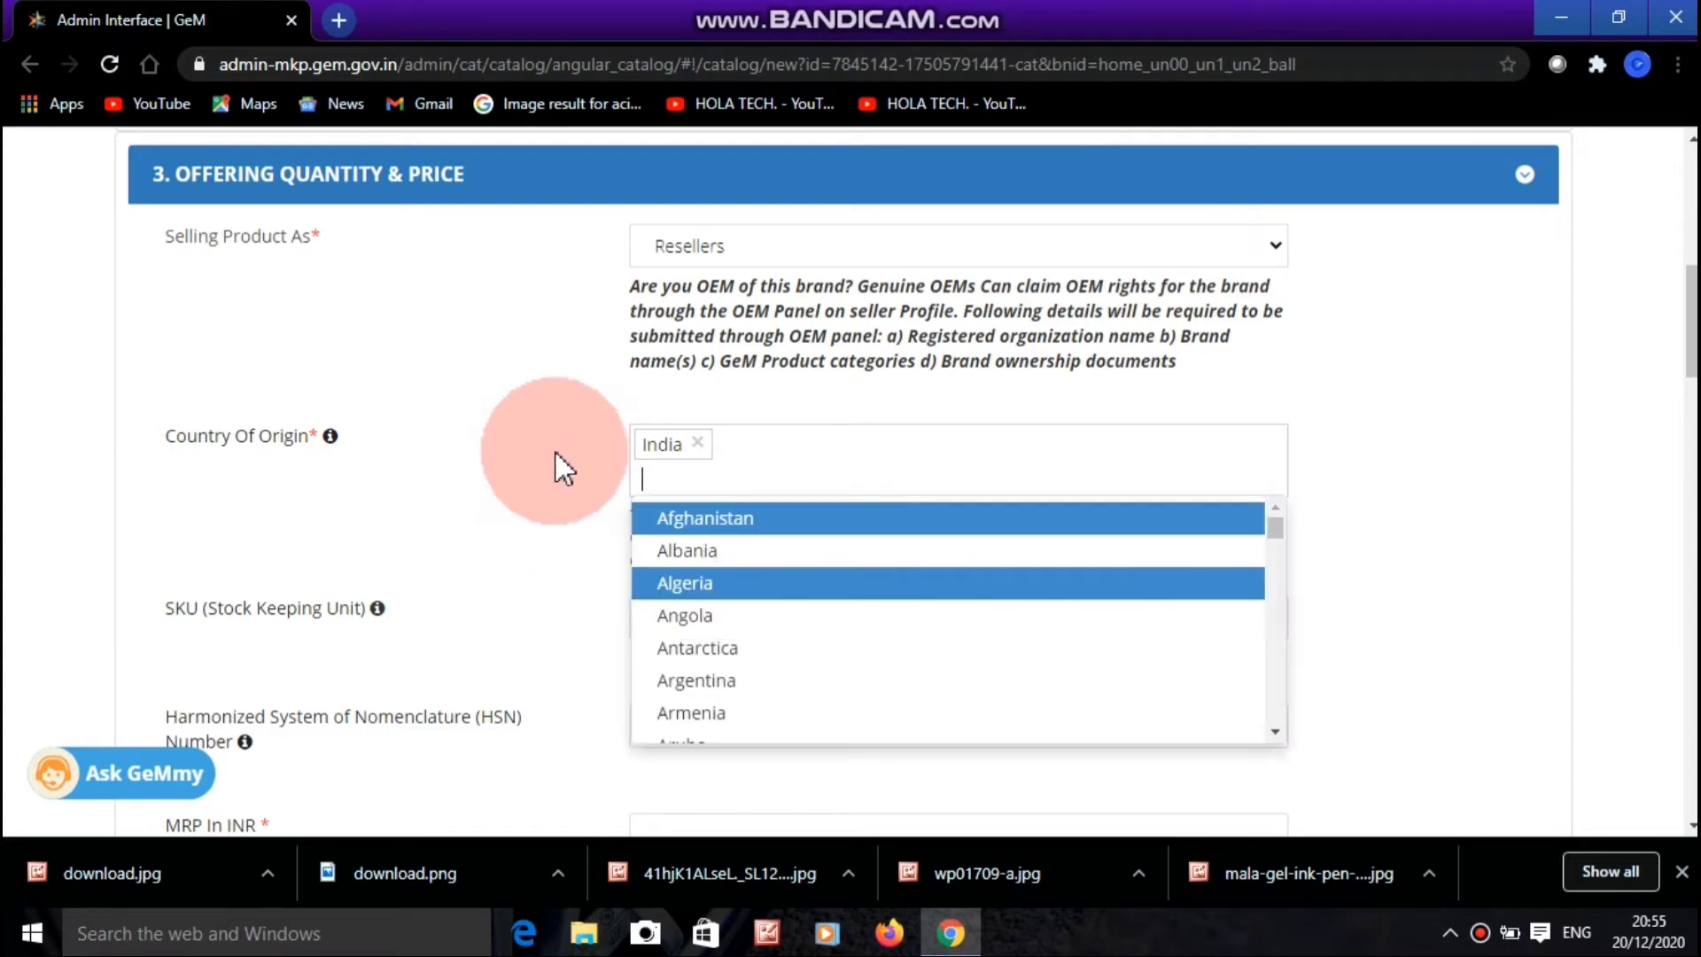
click(556, 454)
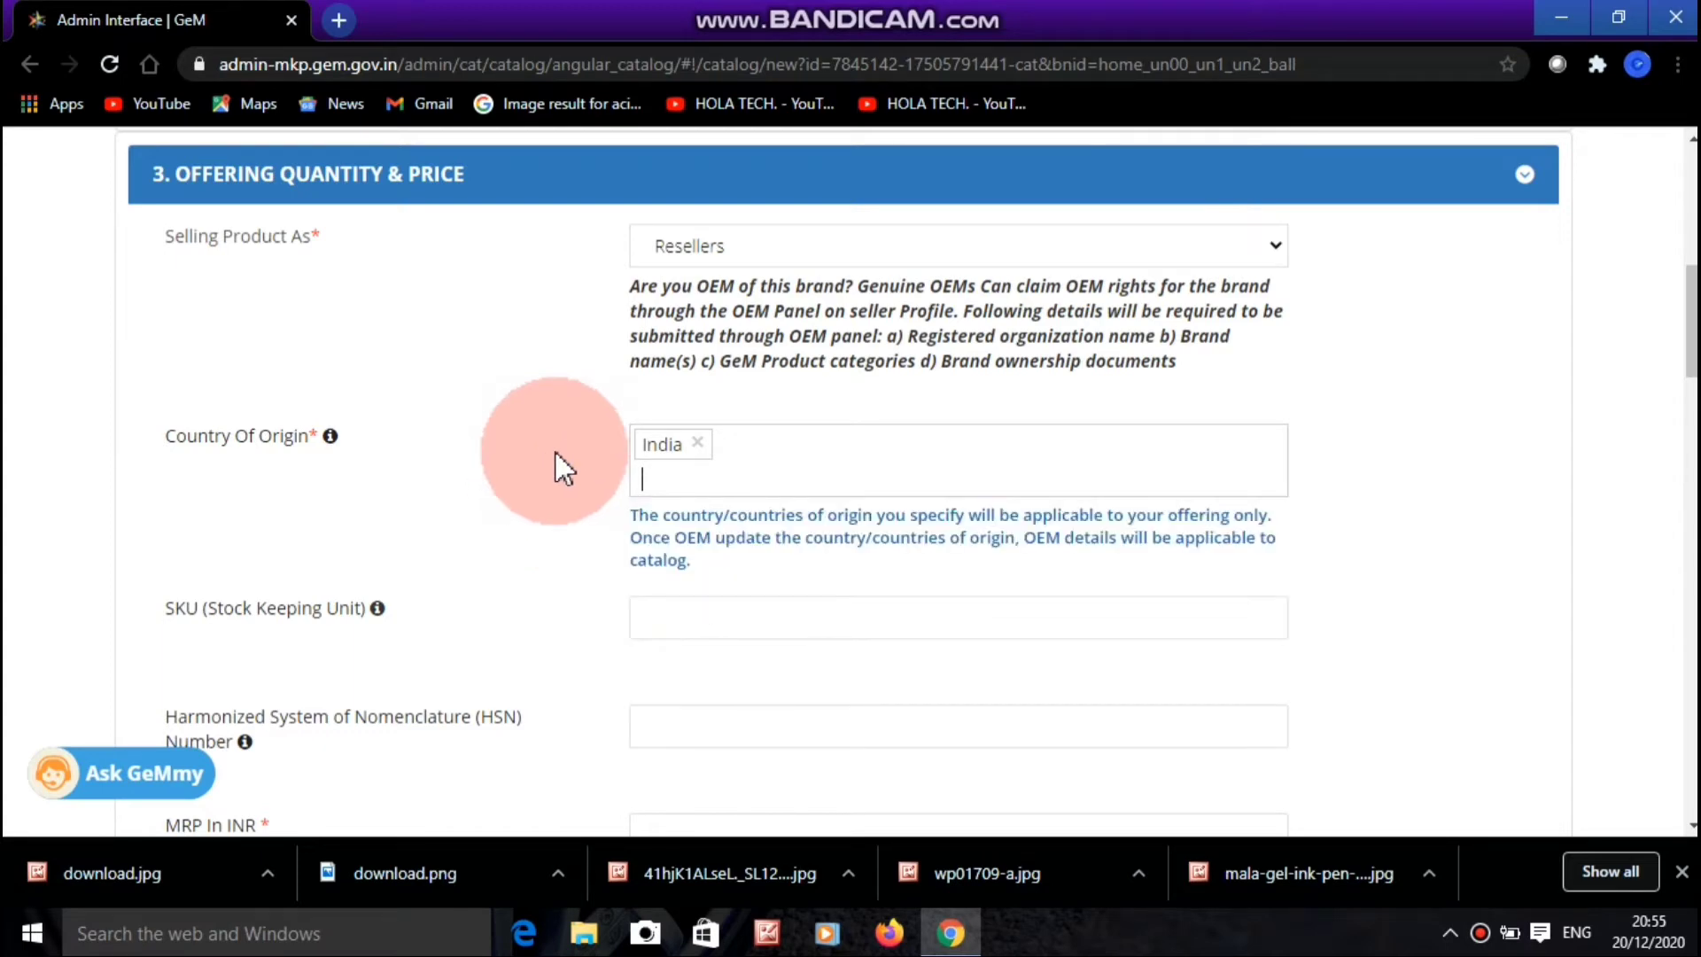
key(Down)
key(Down)
key(Down)
click(555, 438)
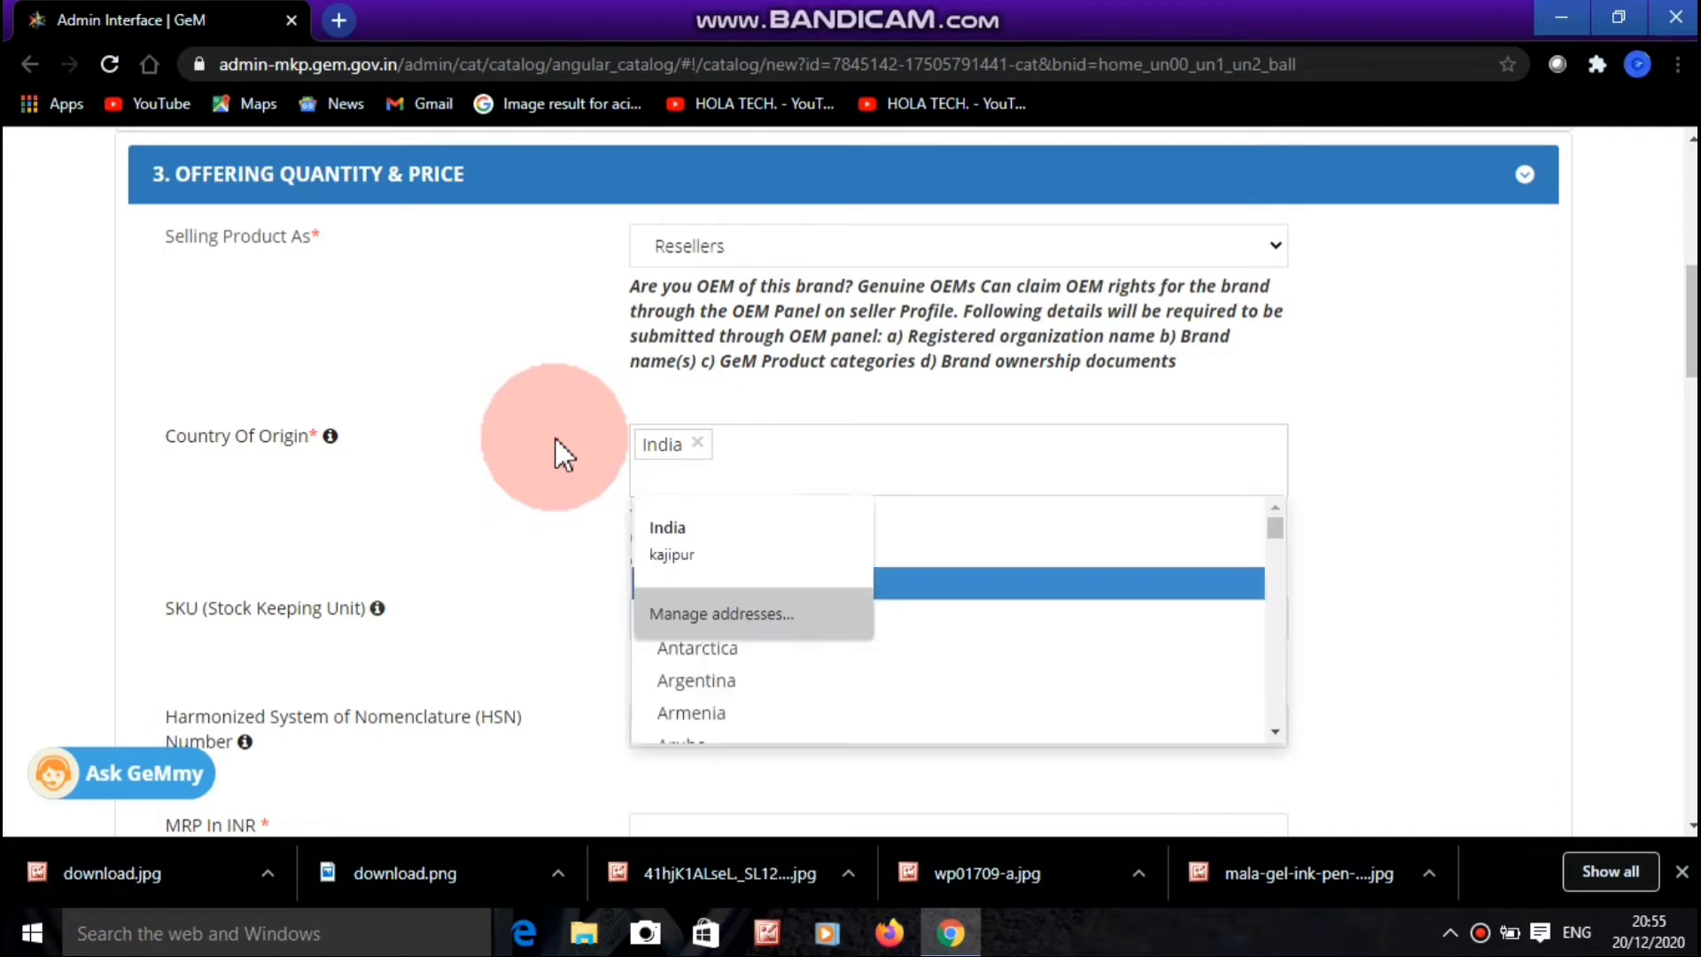
Close the country of origin list and set the MRP to 150 INR
click(555, 439)
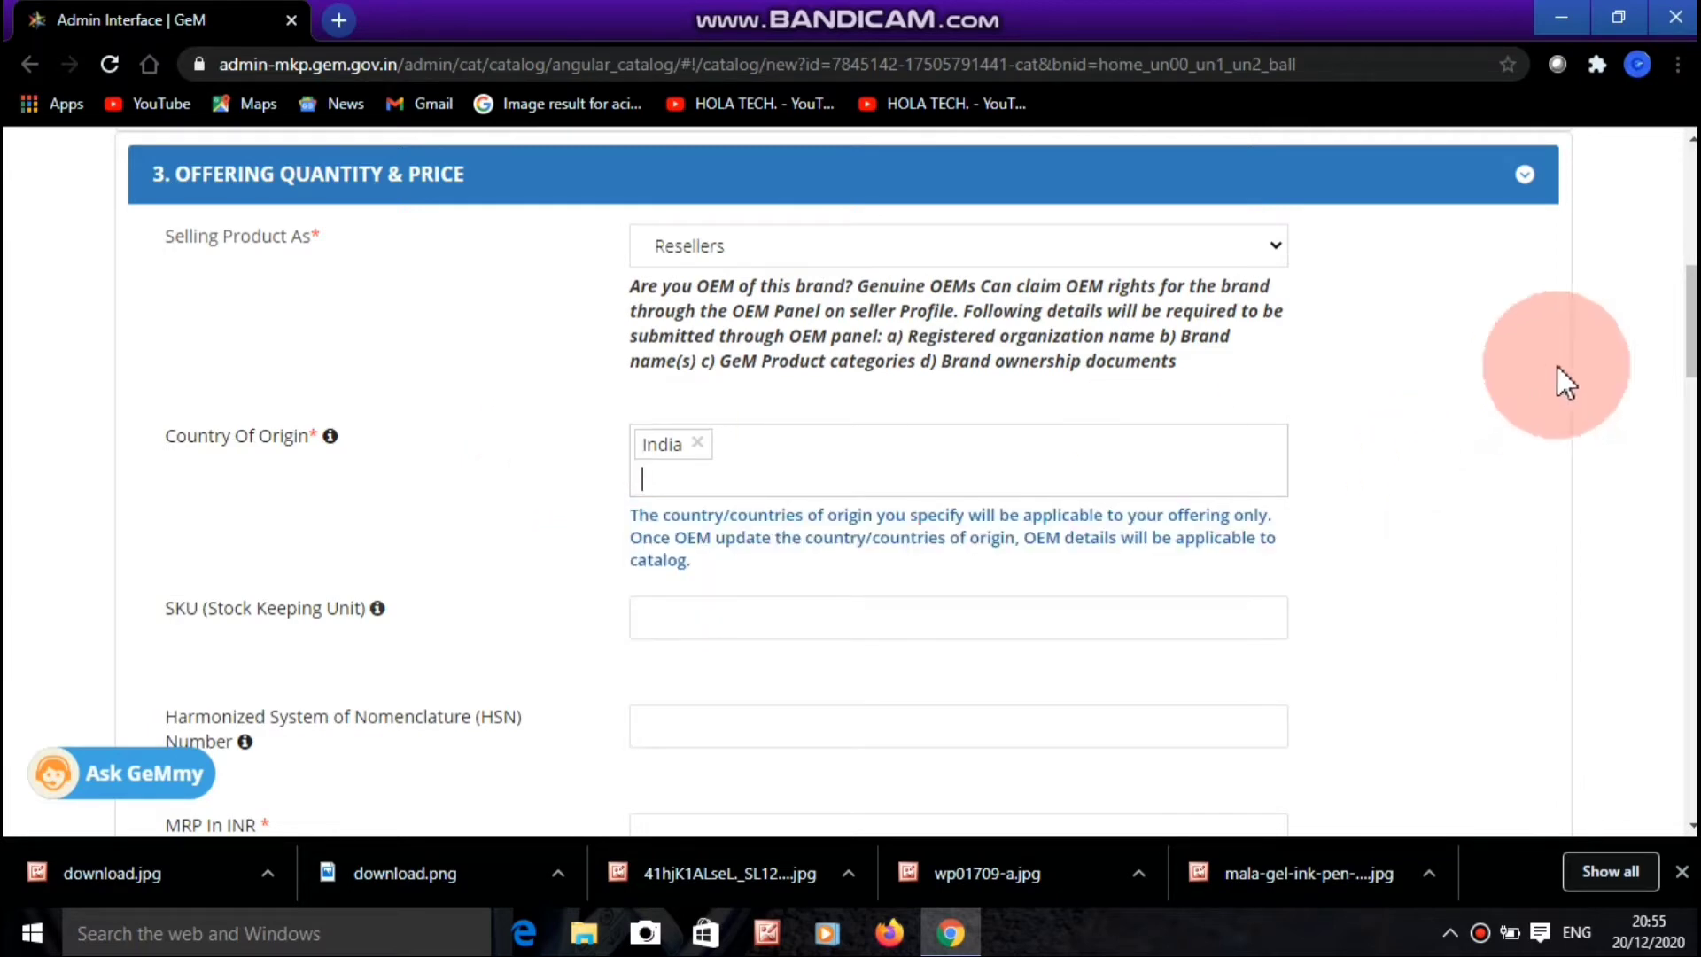
drag(1692, 308, 858, 440)
click(858, 440)
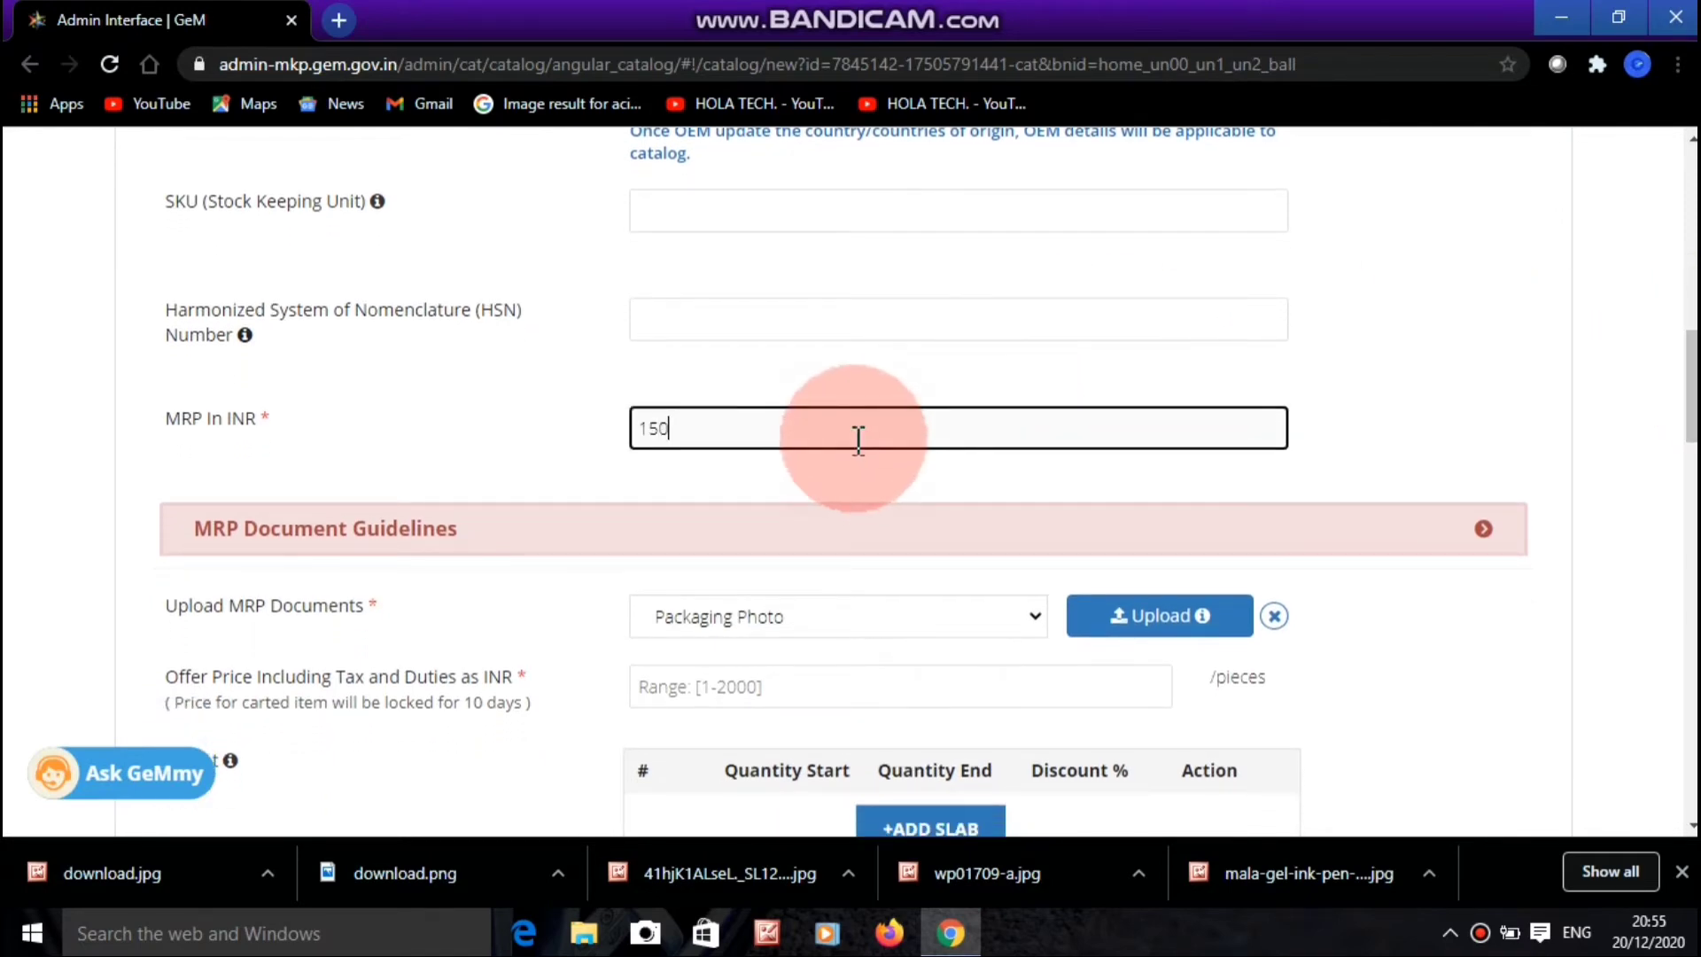
text(150)
click(470, 403)
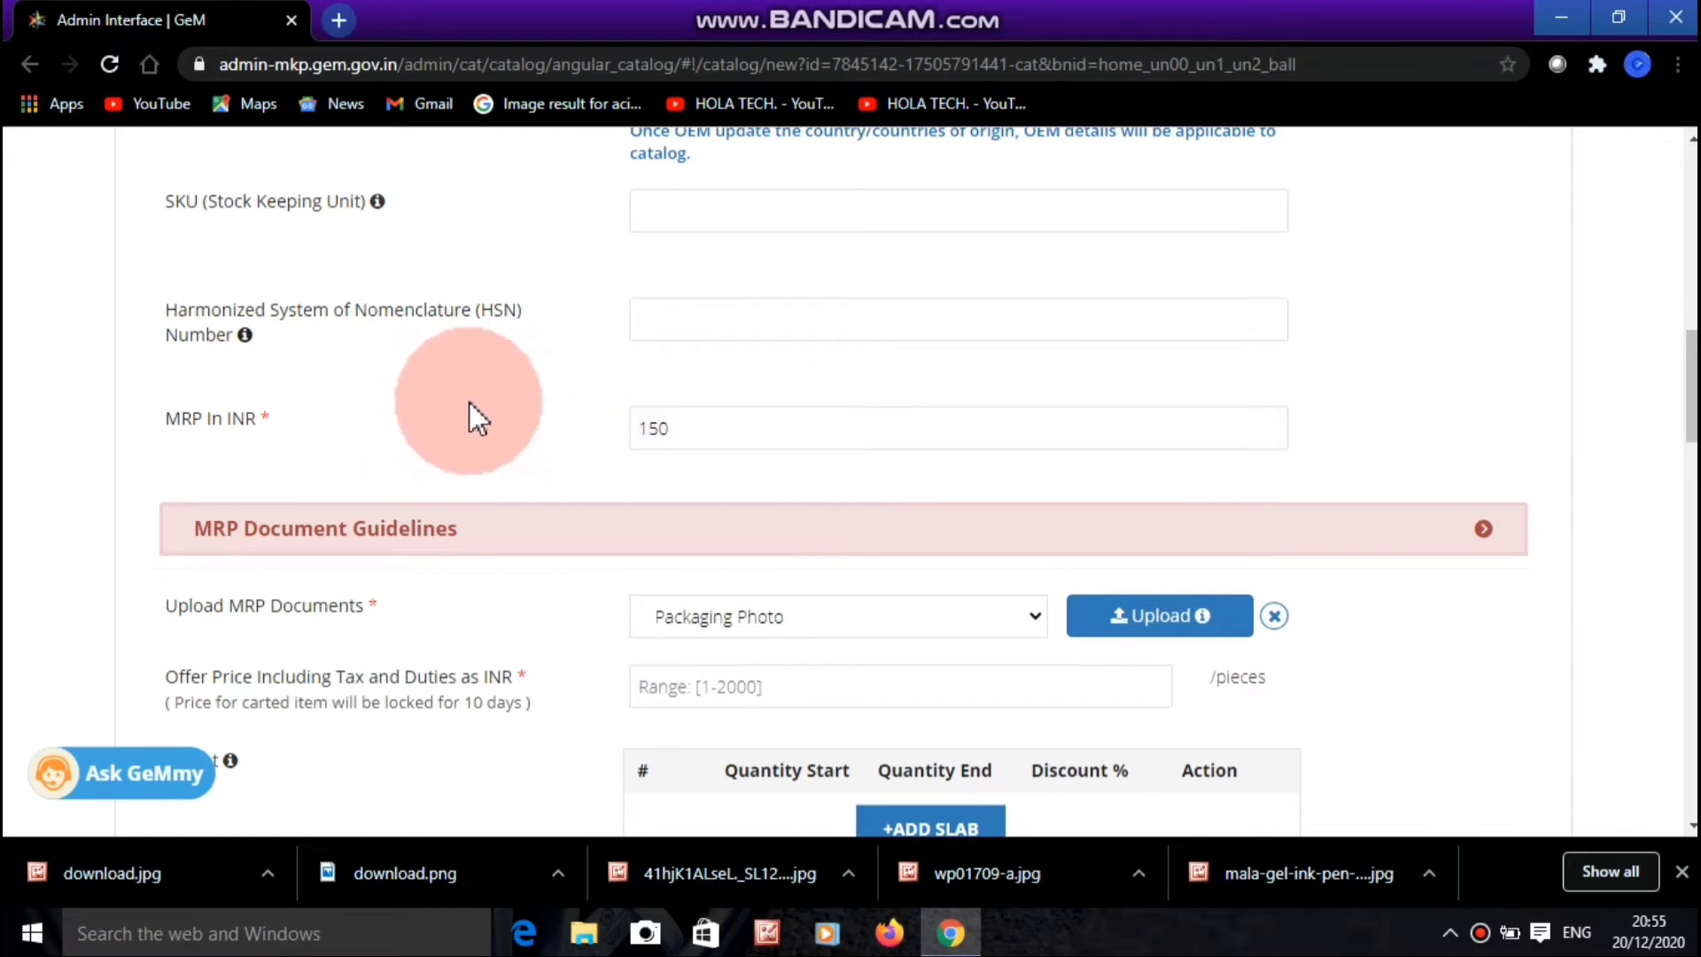
Upload the mala-gel-ink-pen-mixed-colours image as the Packaging Photo MRP document and set the offer price to 130 INR
scroll(469, 402, down, 3)
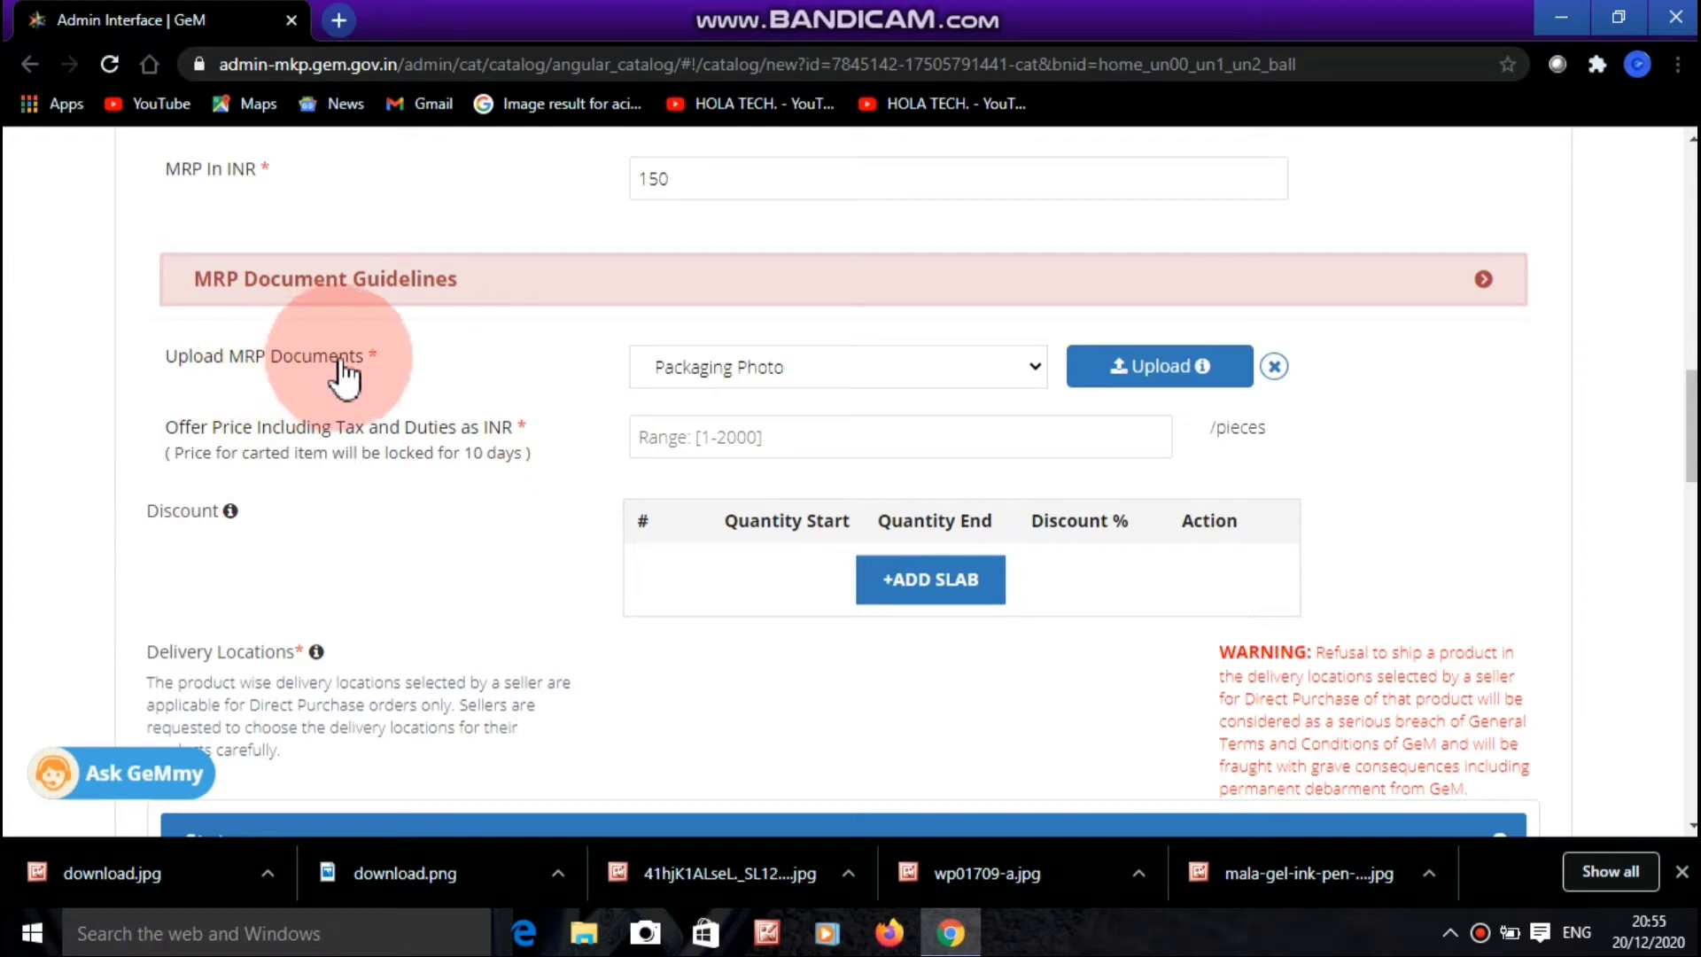
click(846, 366)
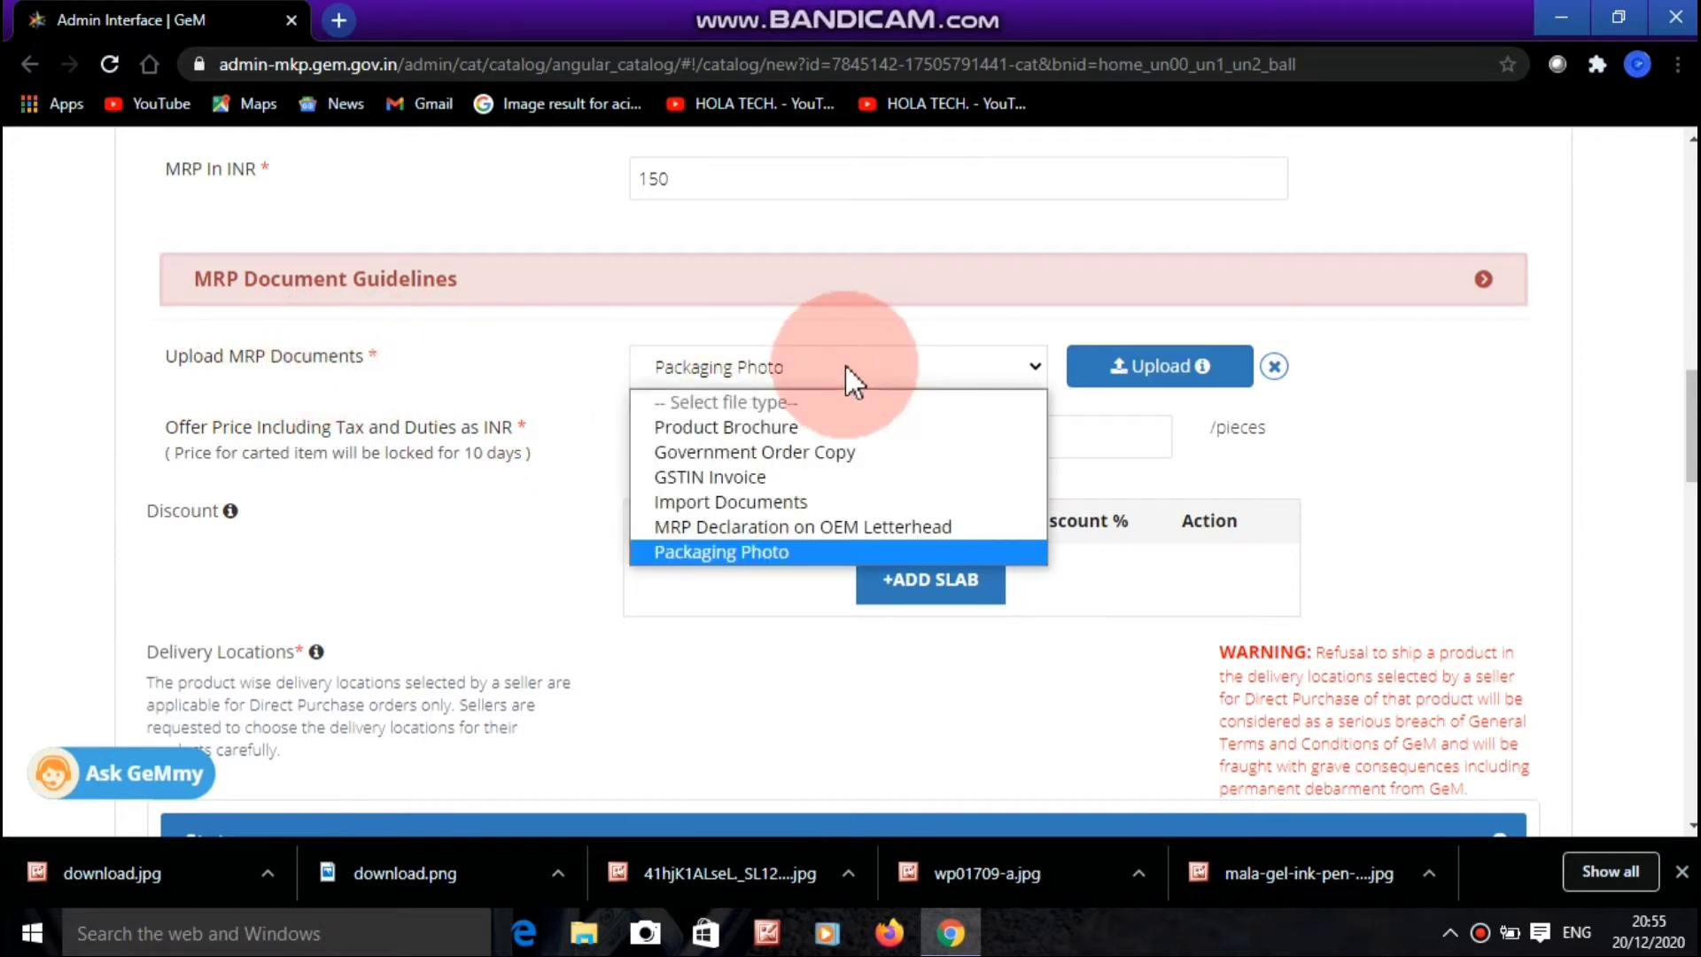
click(731, 555)
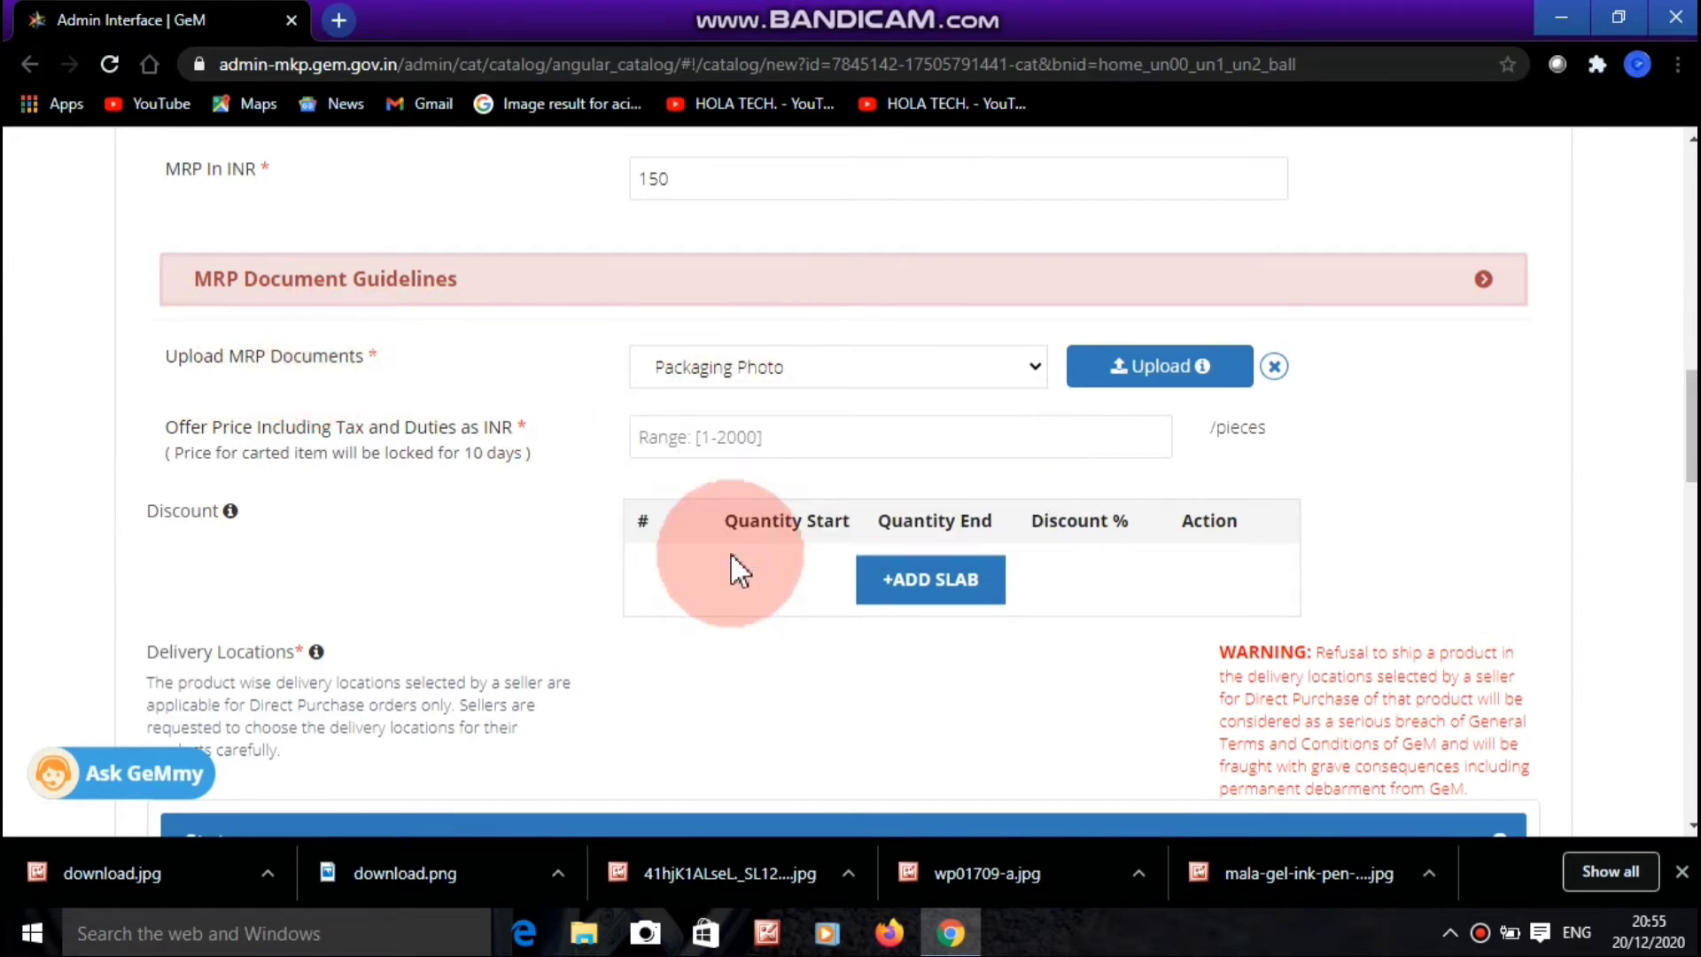
click(1145, 381)
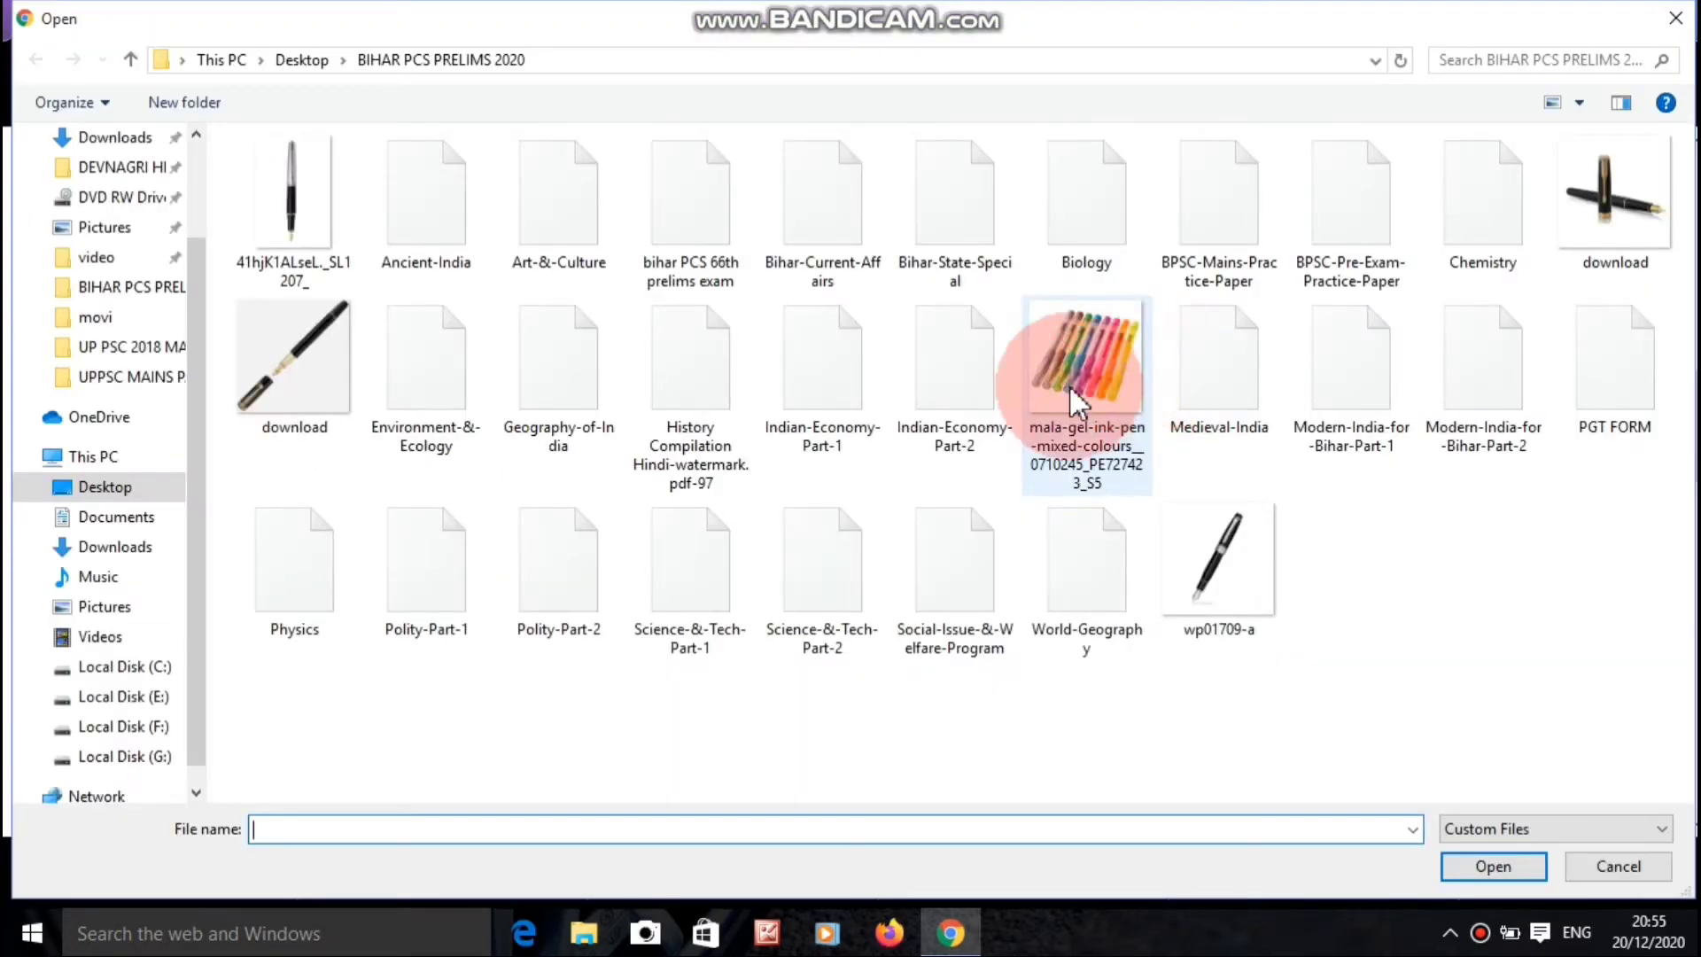
double_click(1083, 363)
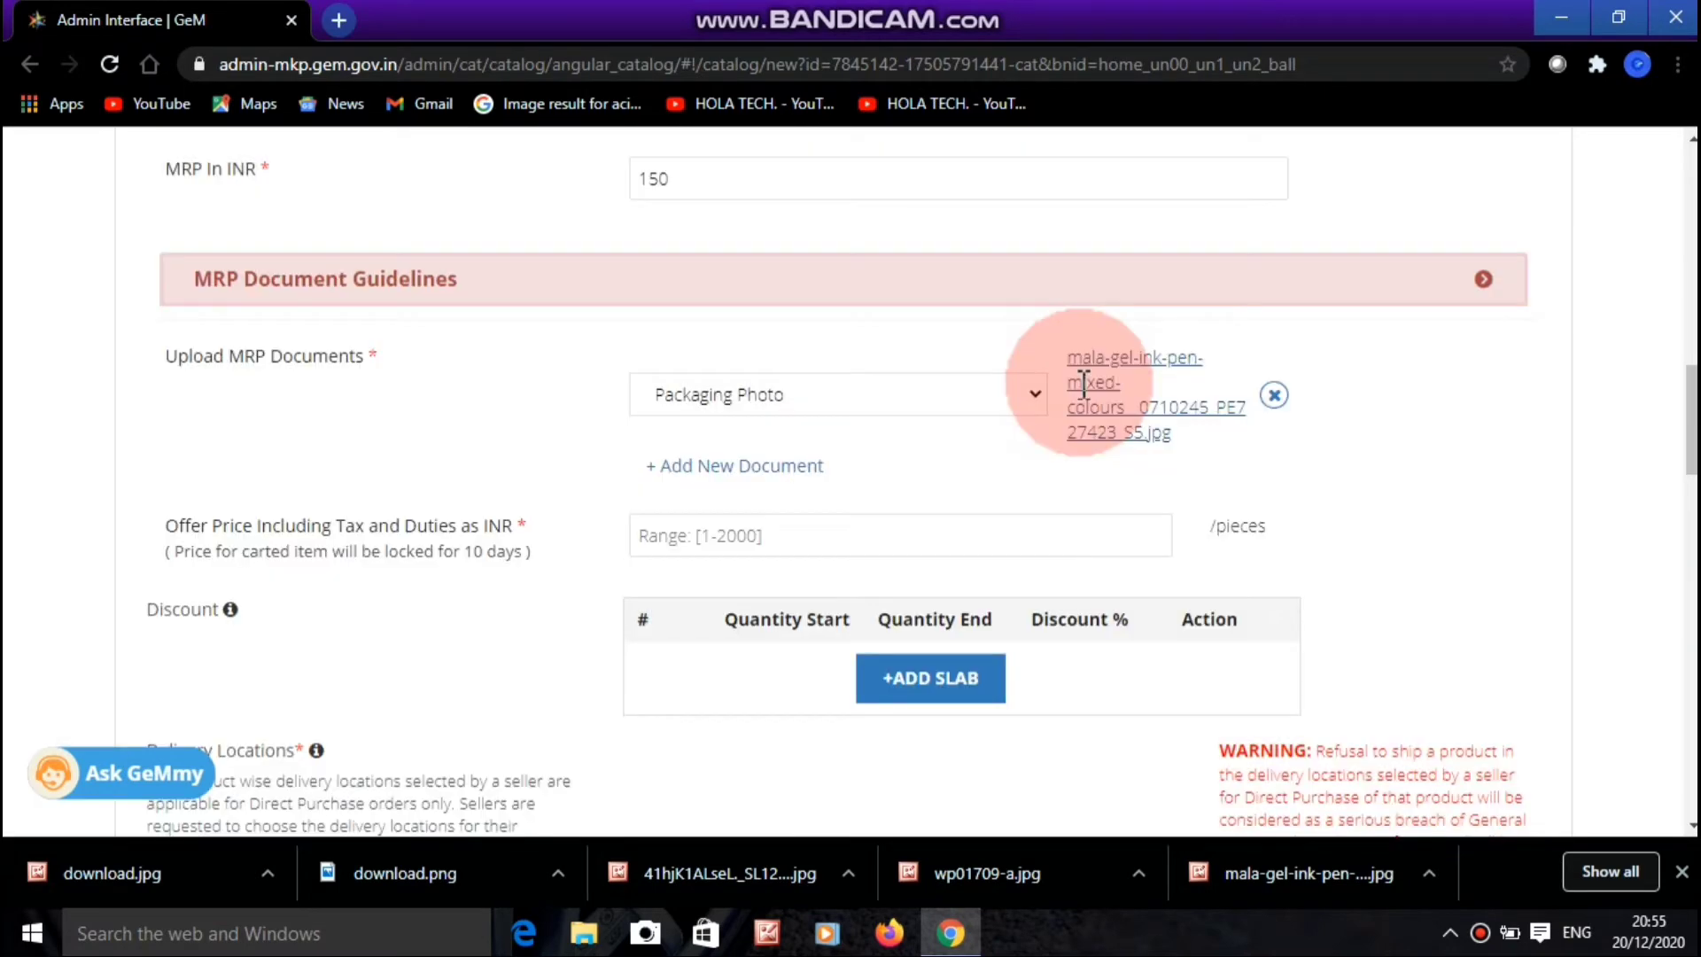
click(739, 532)
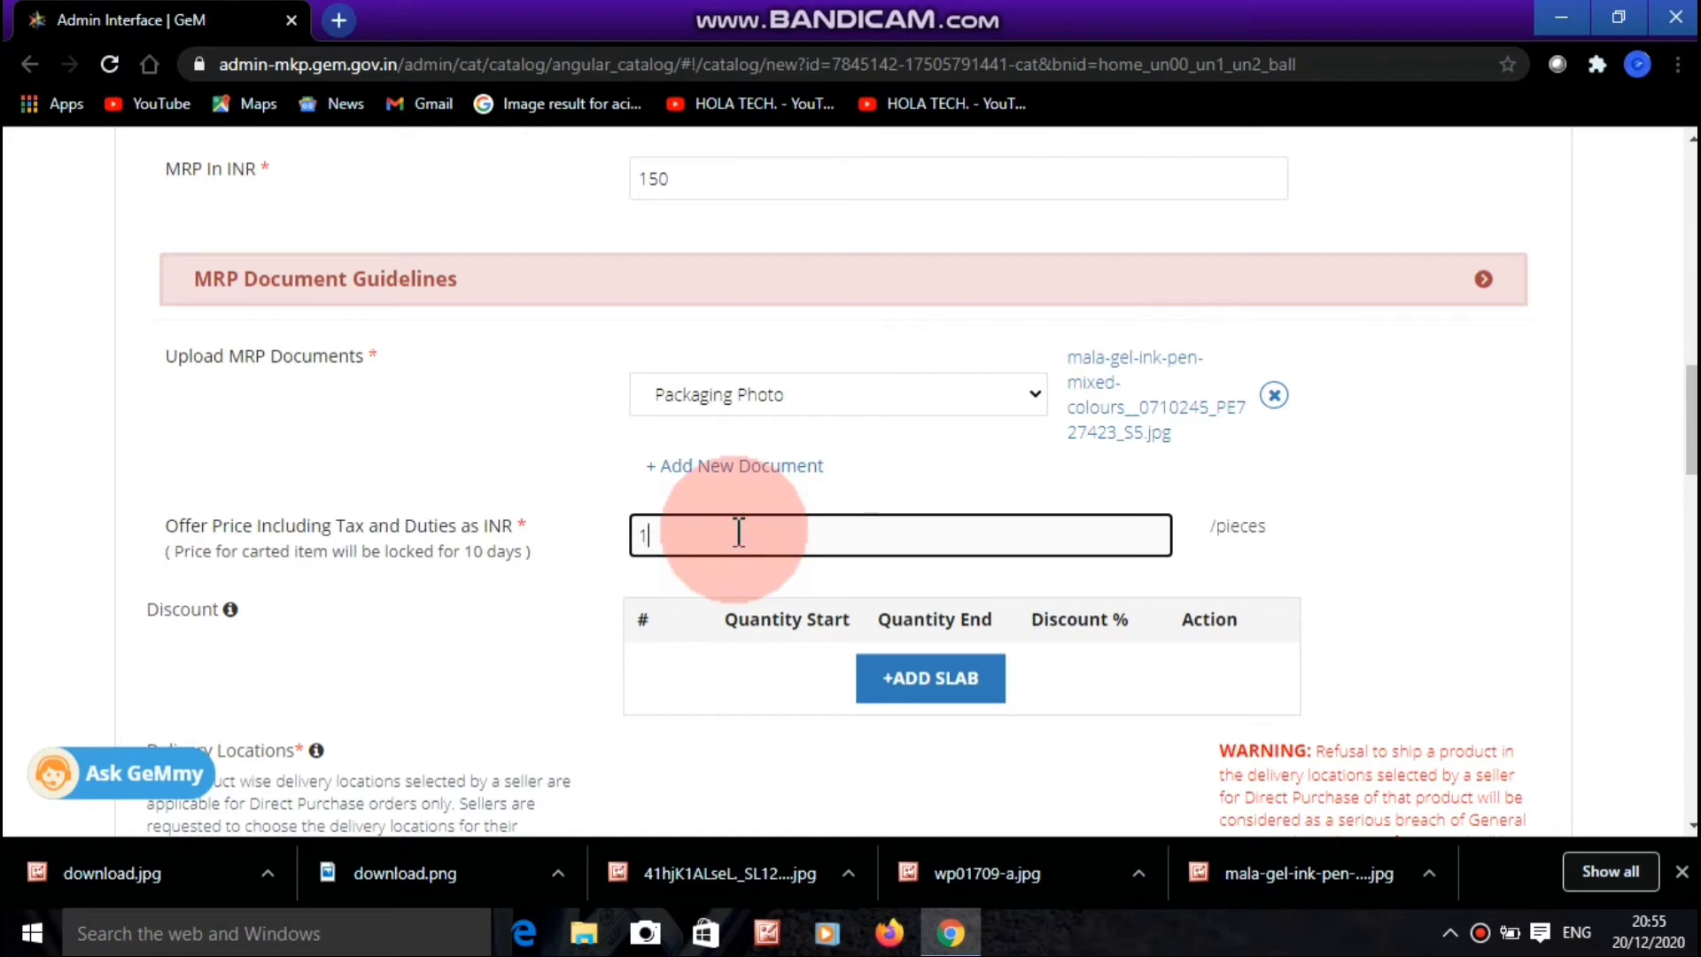
click(577, 476)
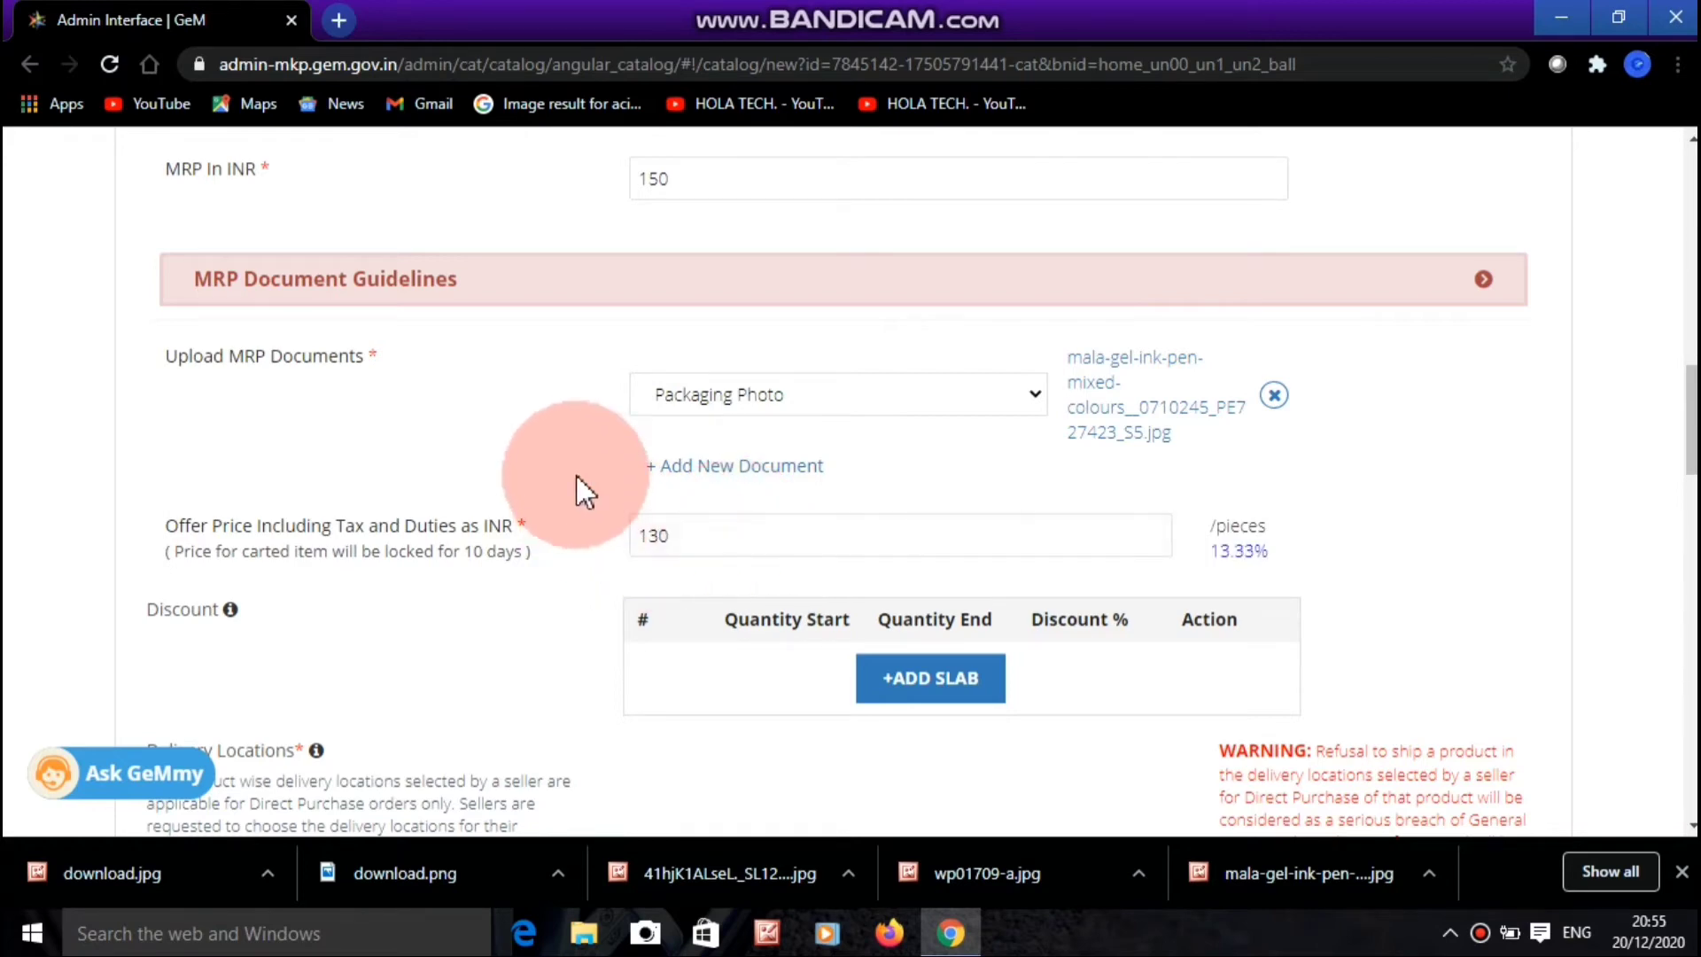
Select Uttar Pradesh as the delivery state in the Delivery Locations section
scroll(576, 476, down, 2)
scroll(576, 476, down, 1)
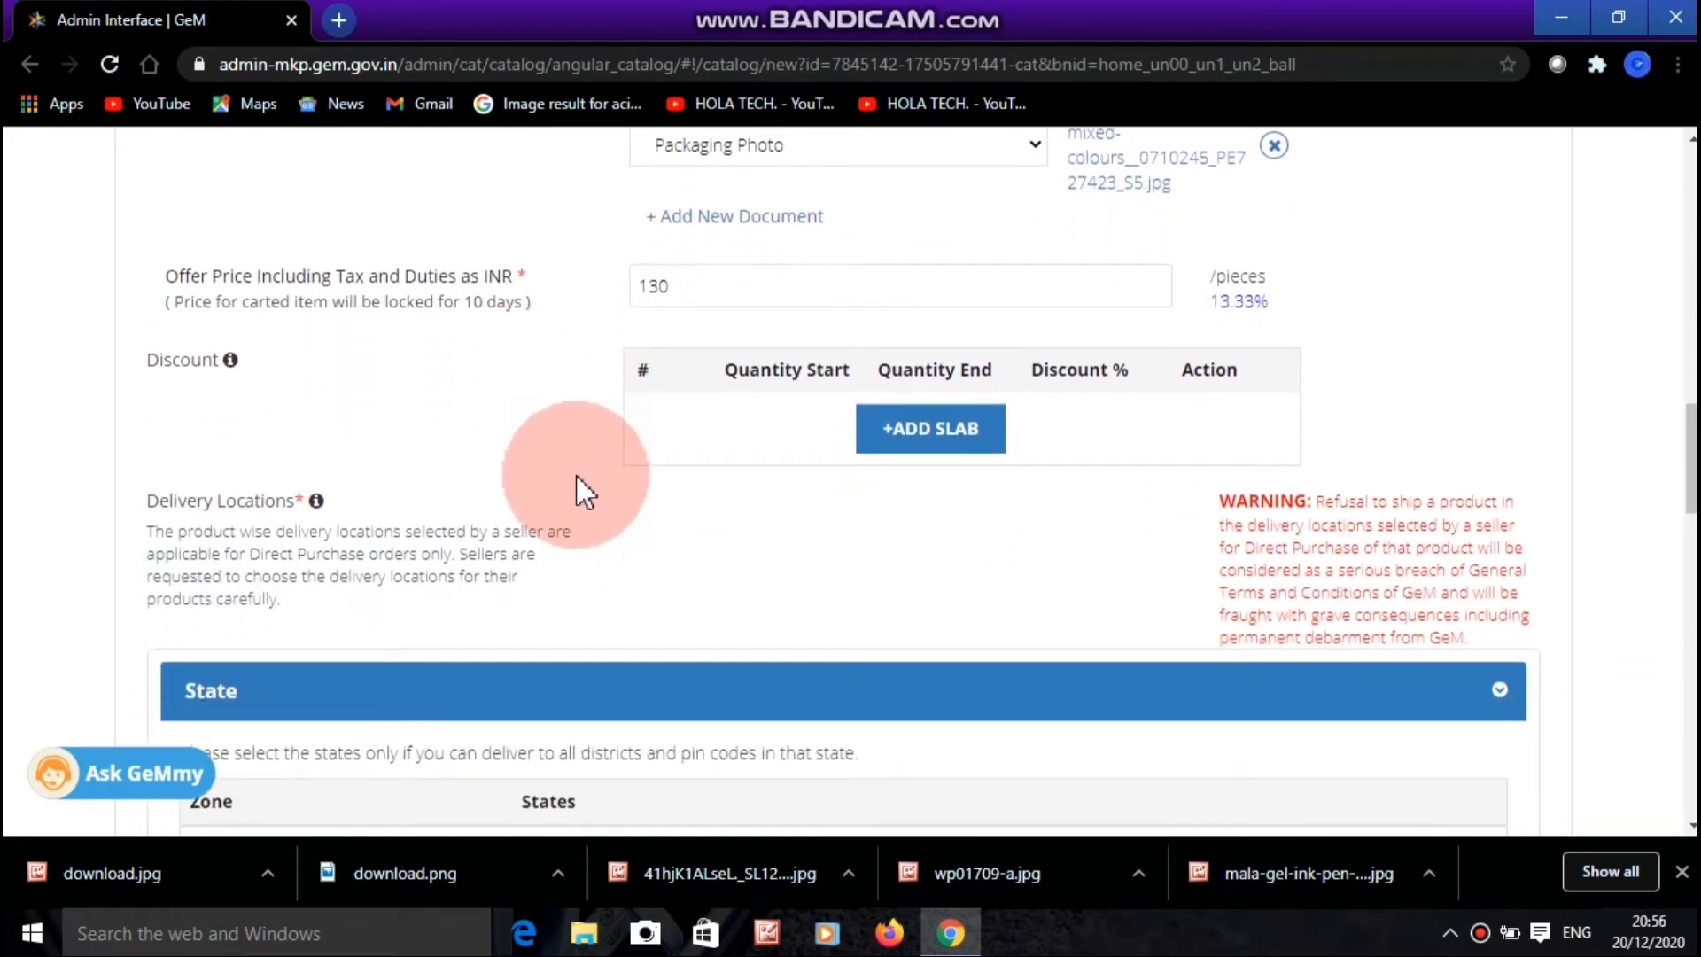
scroll(576, 476, down, 3)
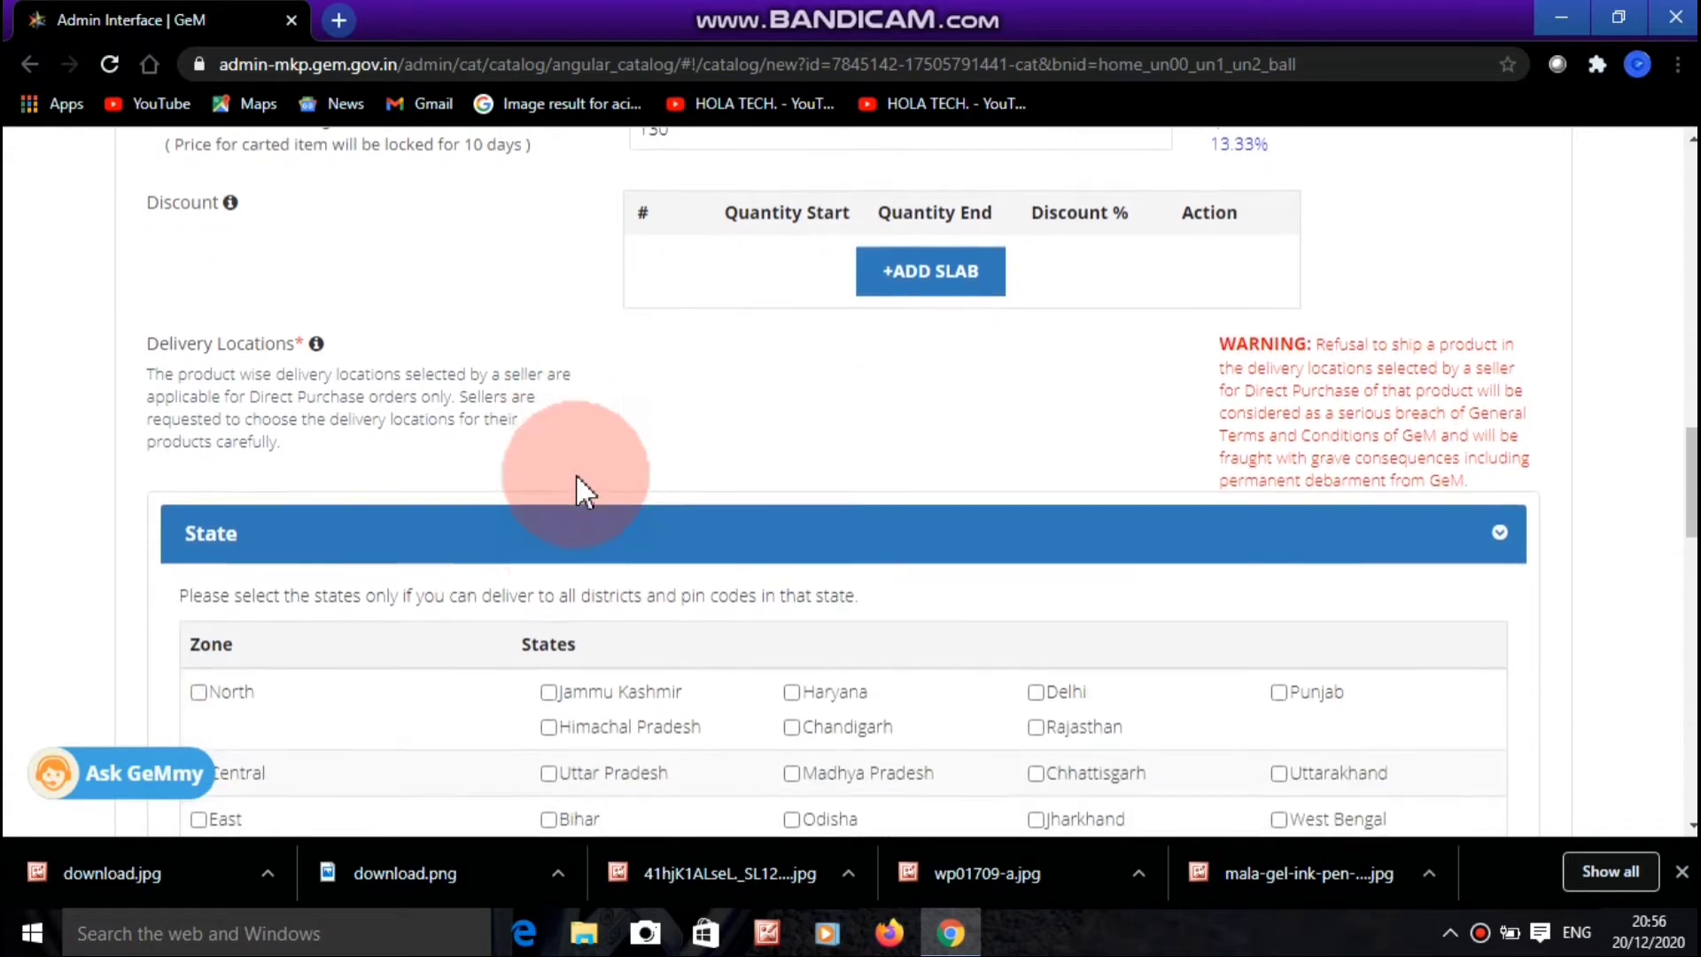
scroll(576, 476, down, 3)
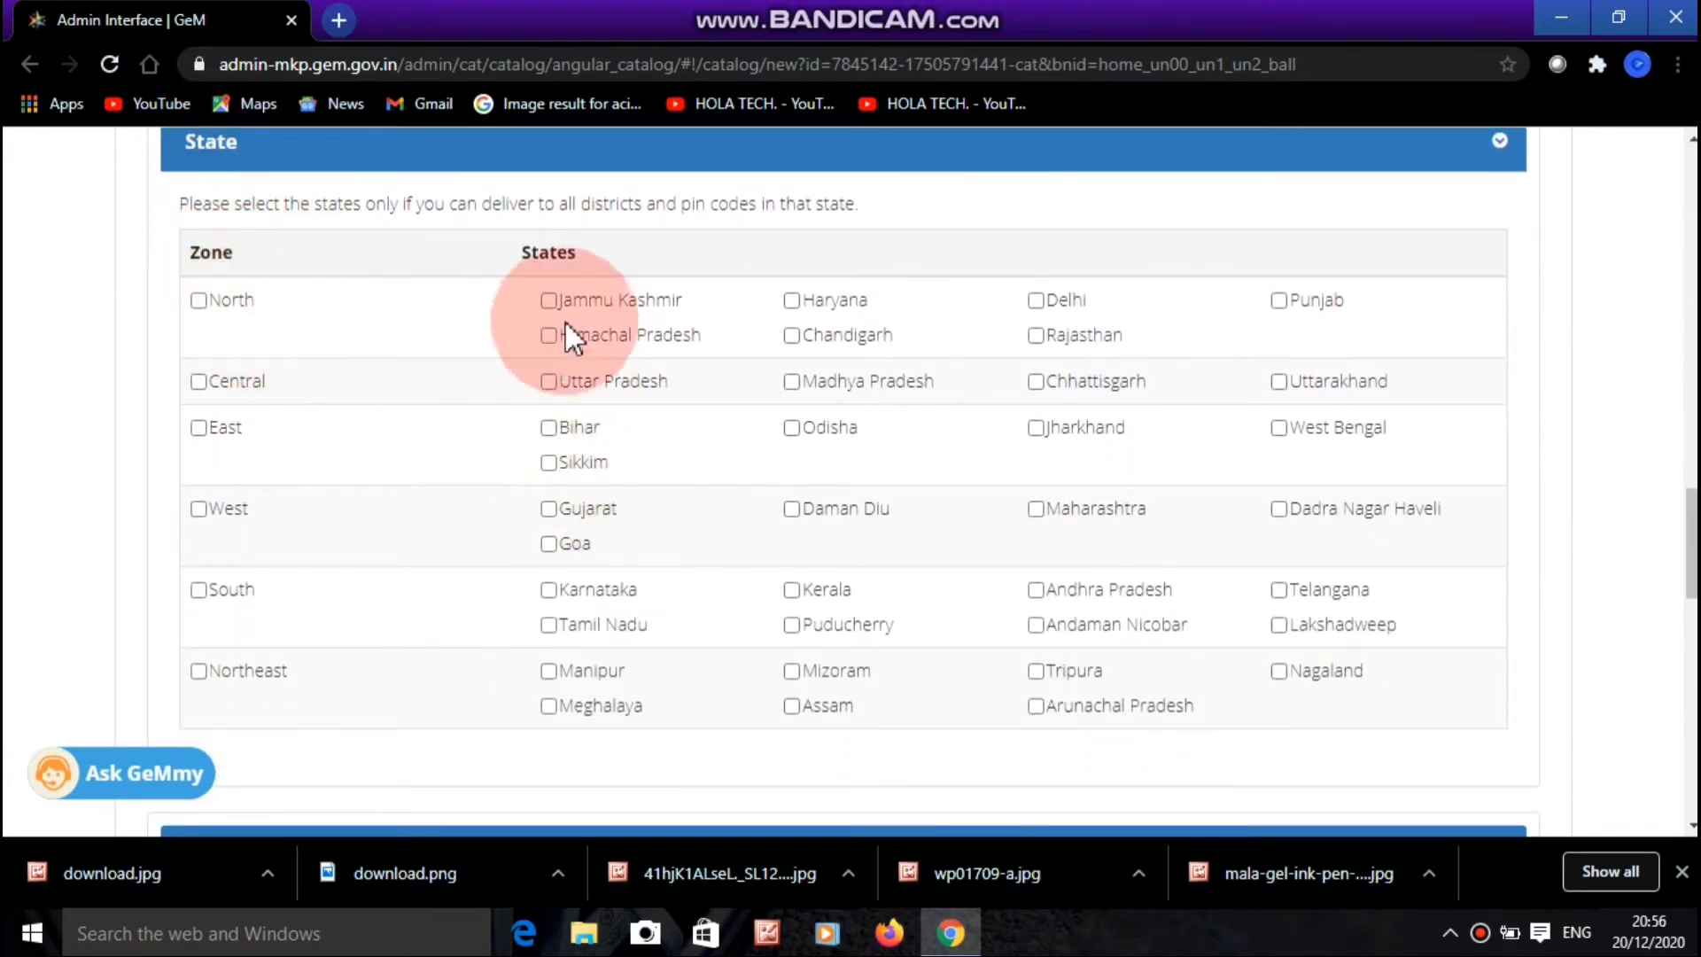
click(550, 382)
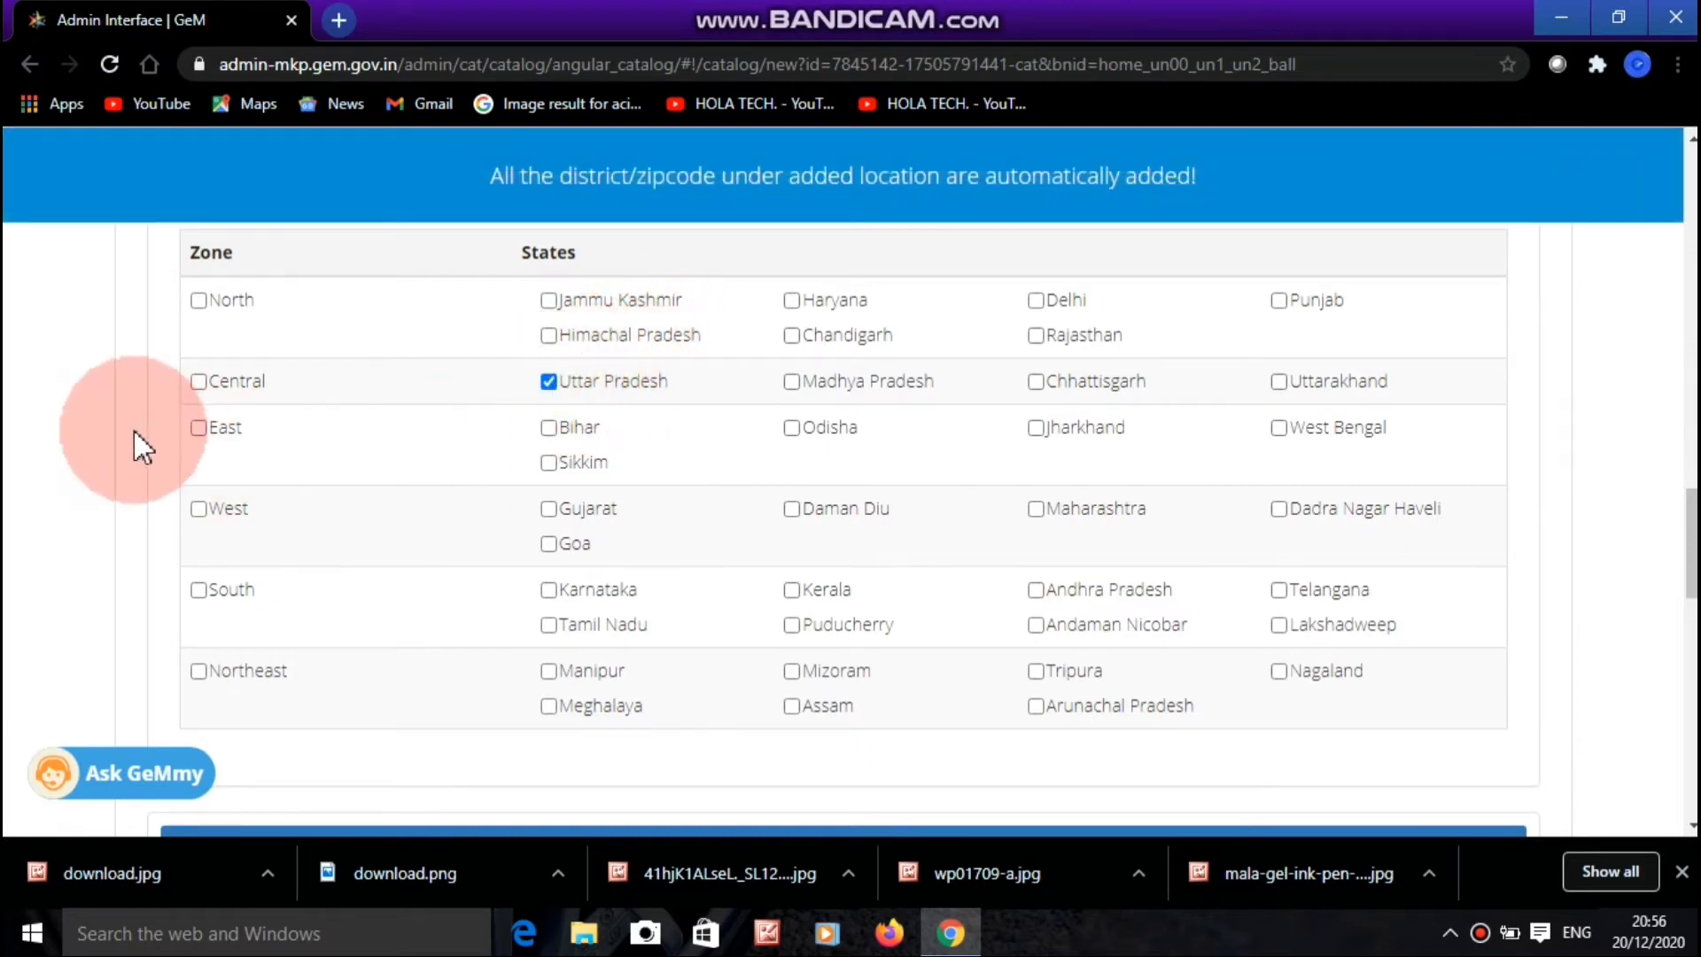
Set the current stock to 10000, the minimum quantity per consignee to 50 and the direct purchase lead time to 10, and save the offering details
scroll(135, 431, down, 4)
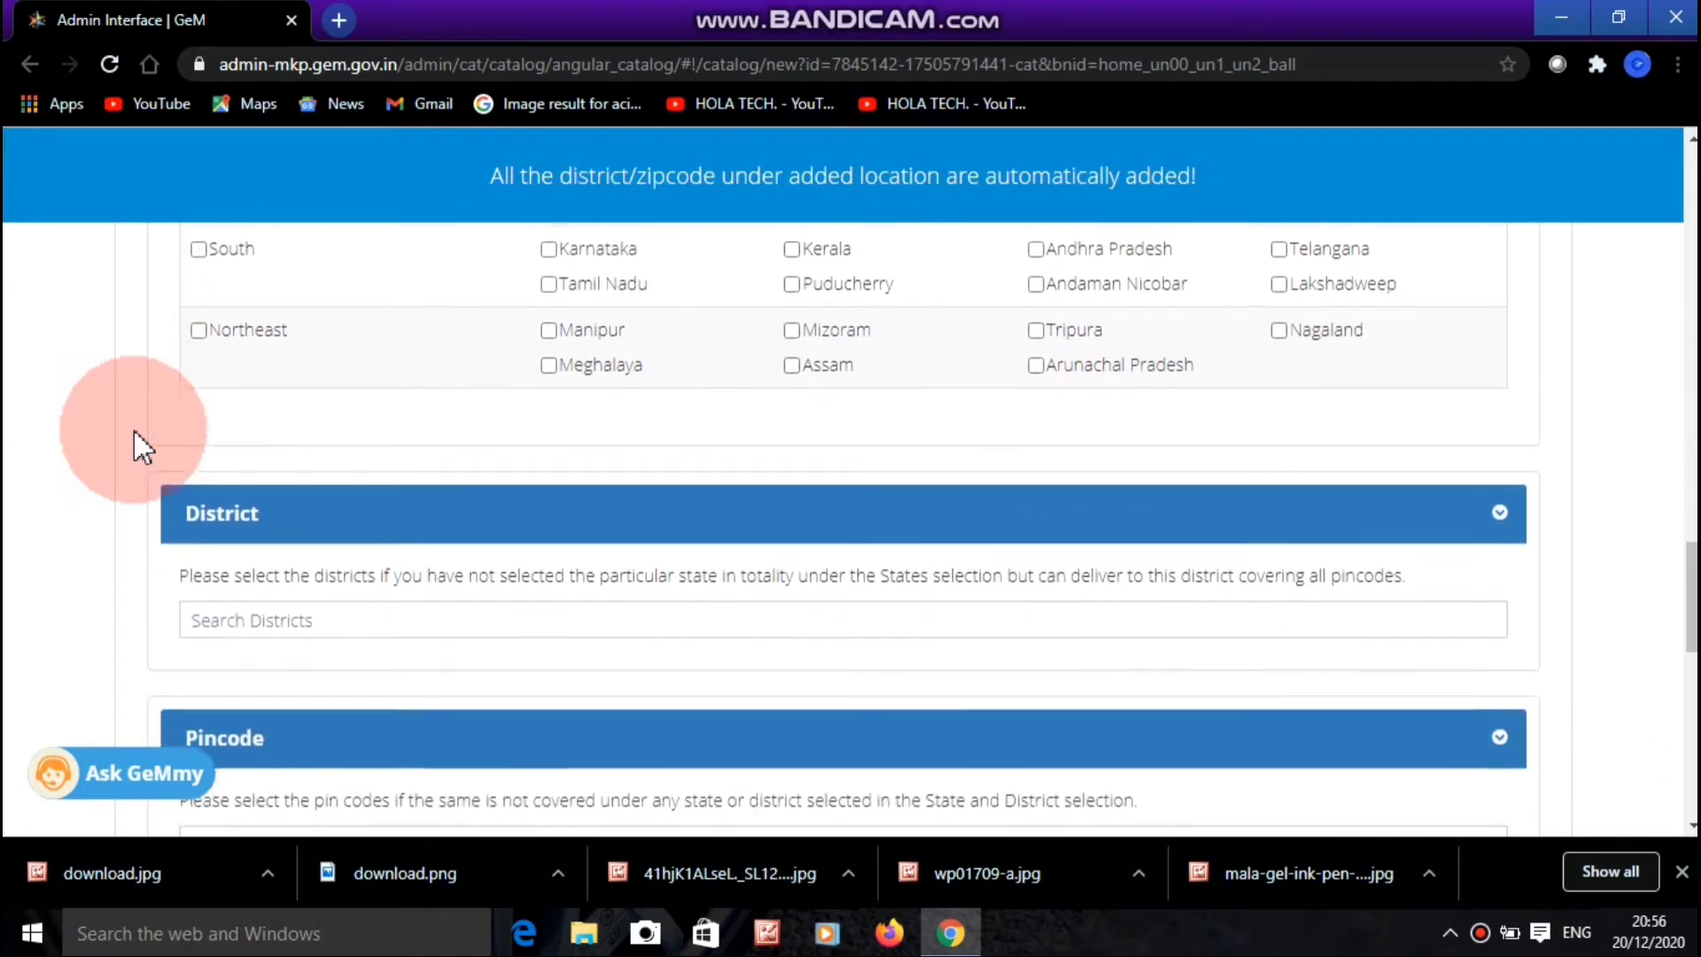
scroll(142, 448, down, 2)
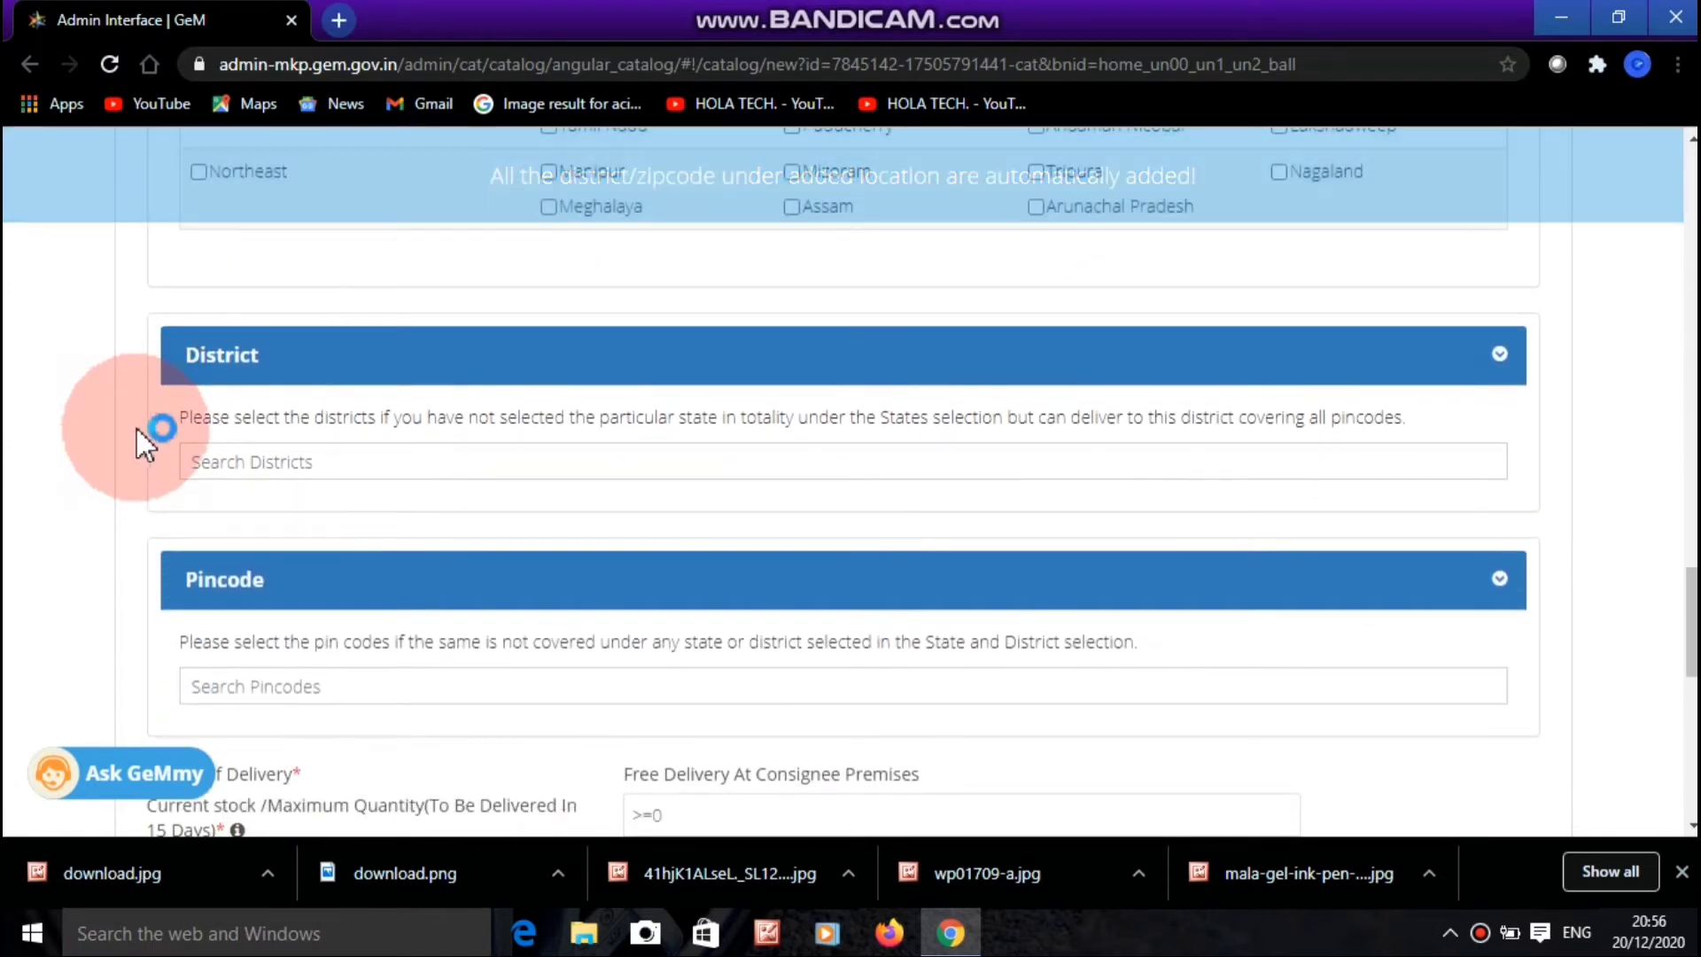
click(1499, 354)
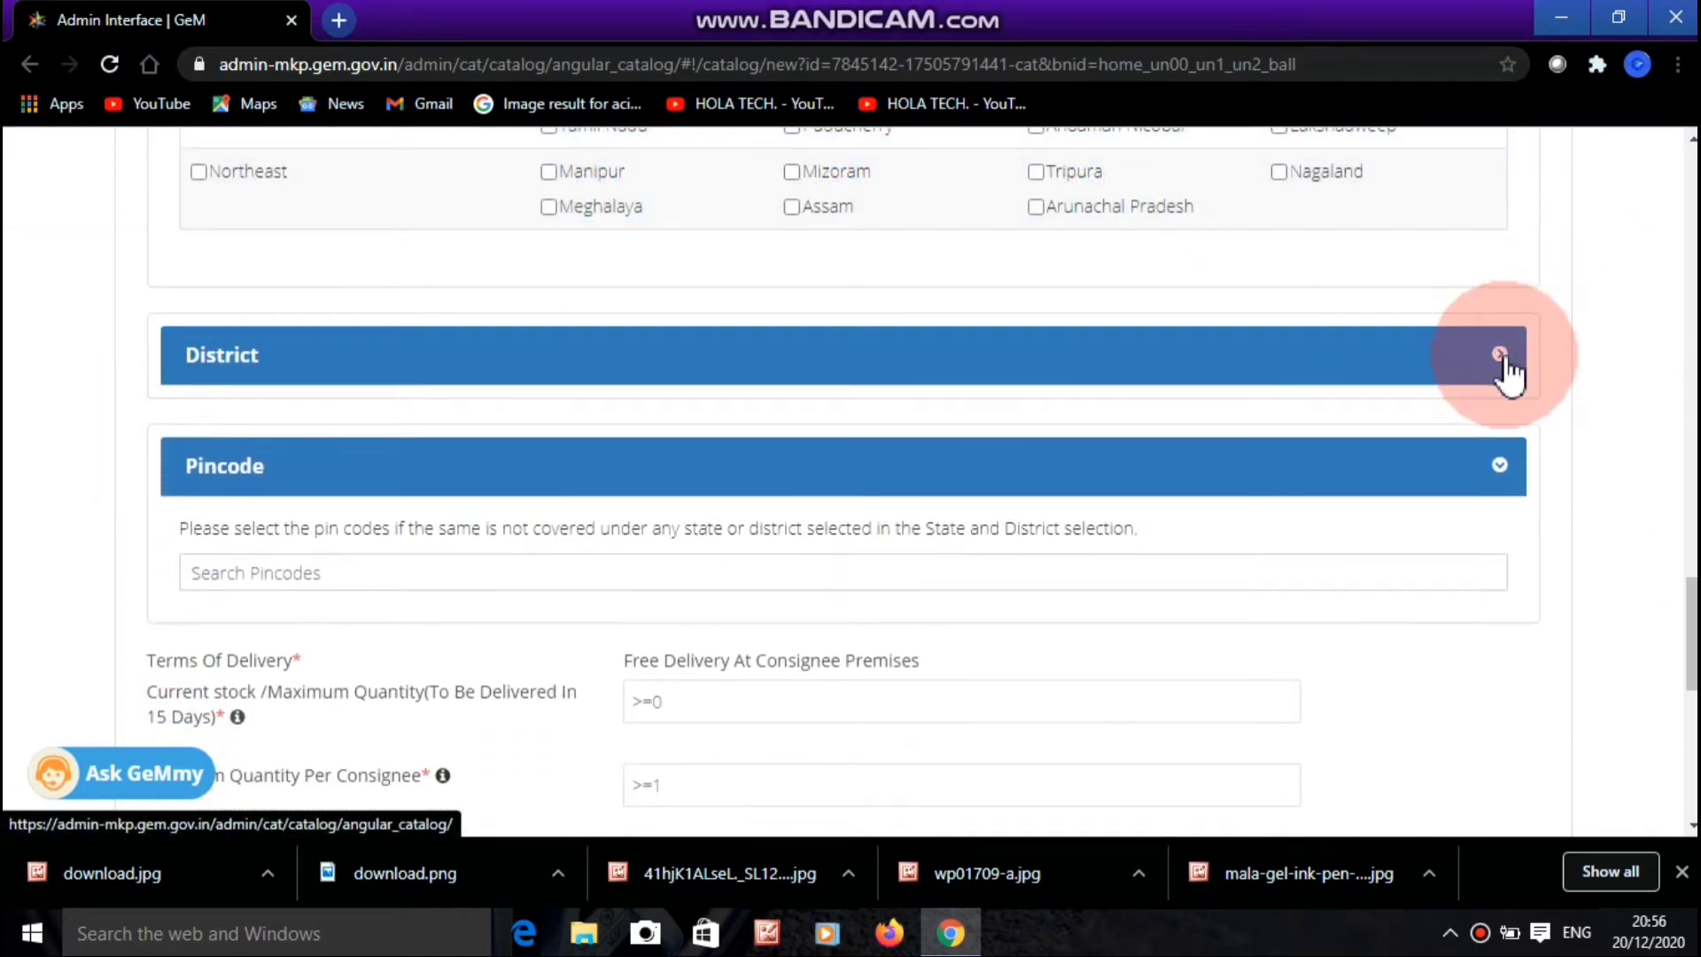
click(1500, 355)
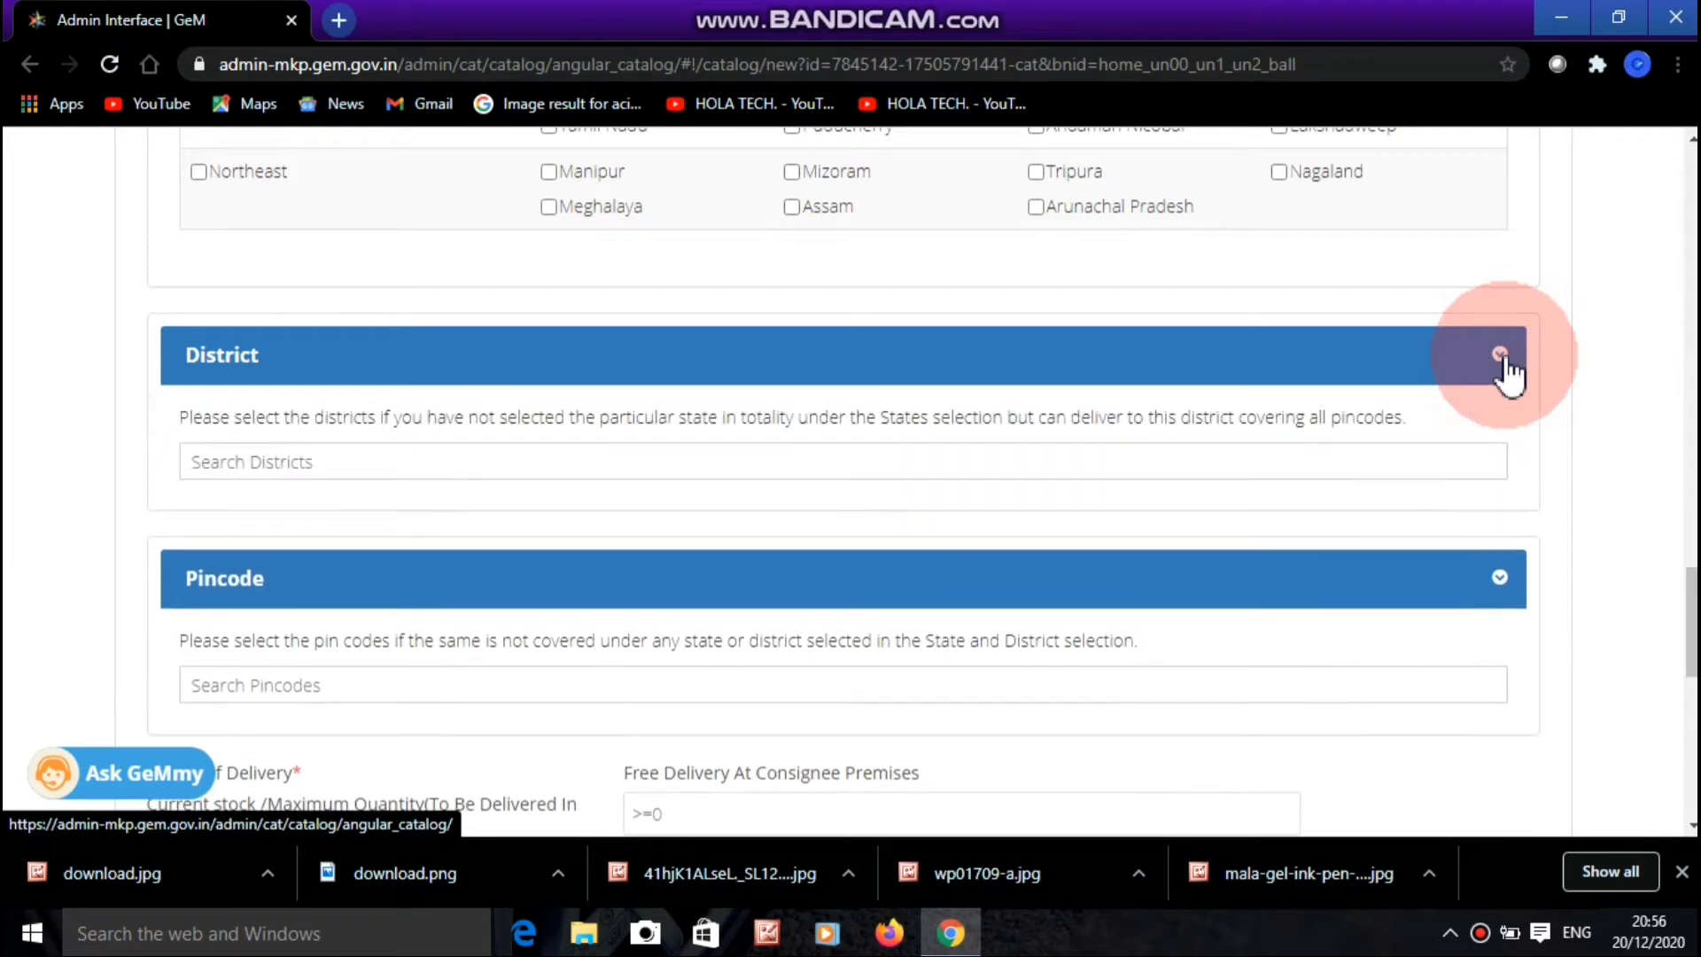
scroll(1619, 396, down, 2)
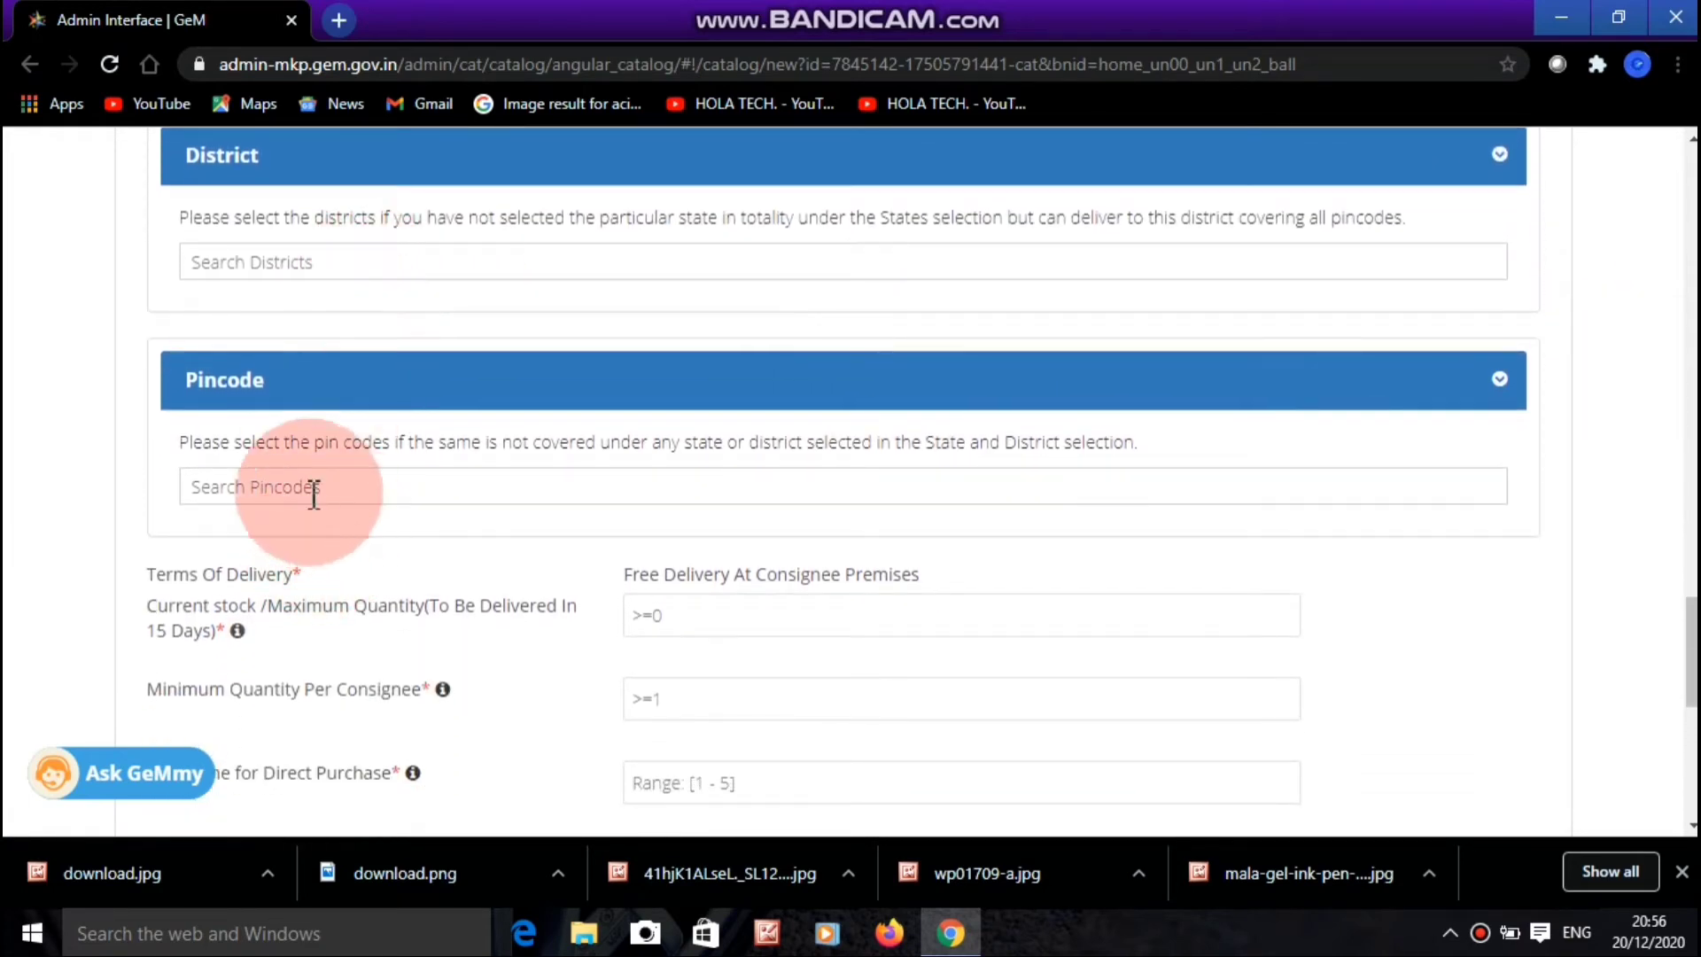
scroll(327, 523, down, 3)
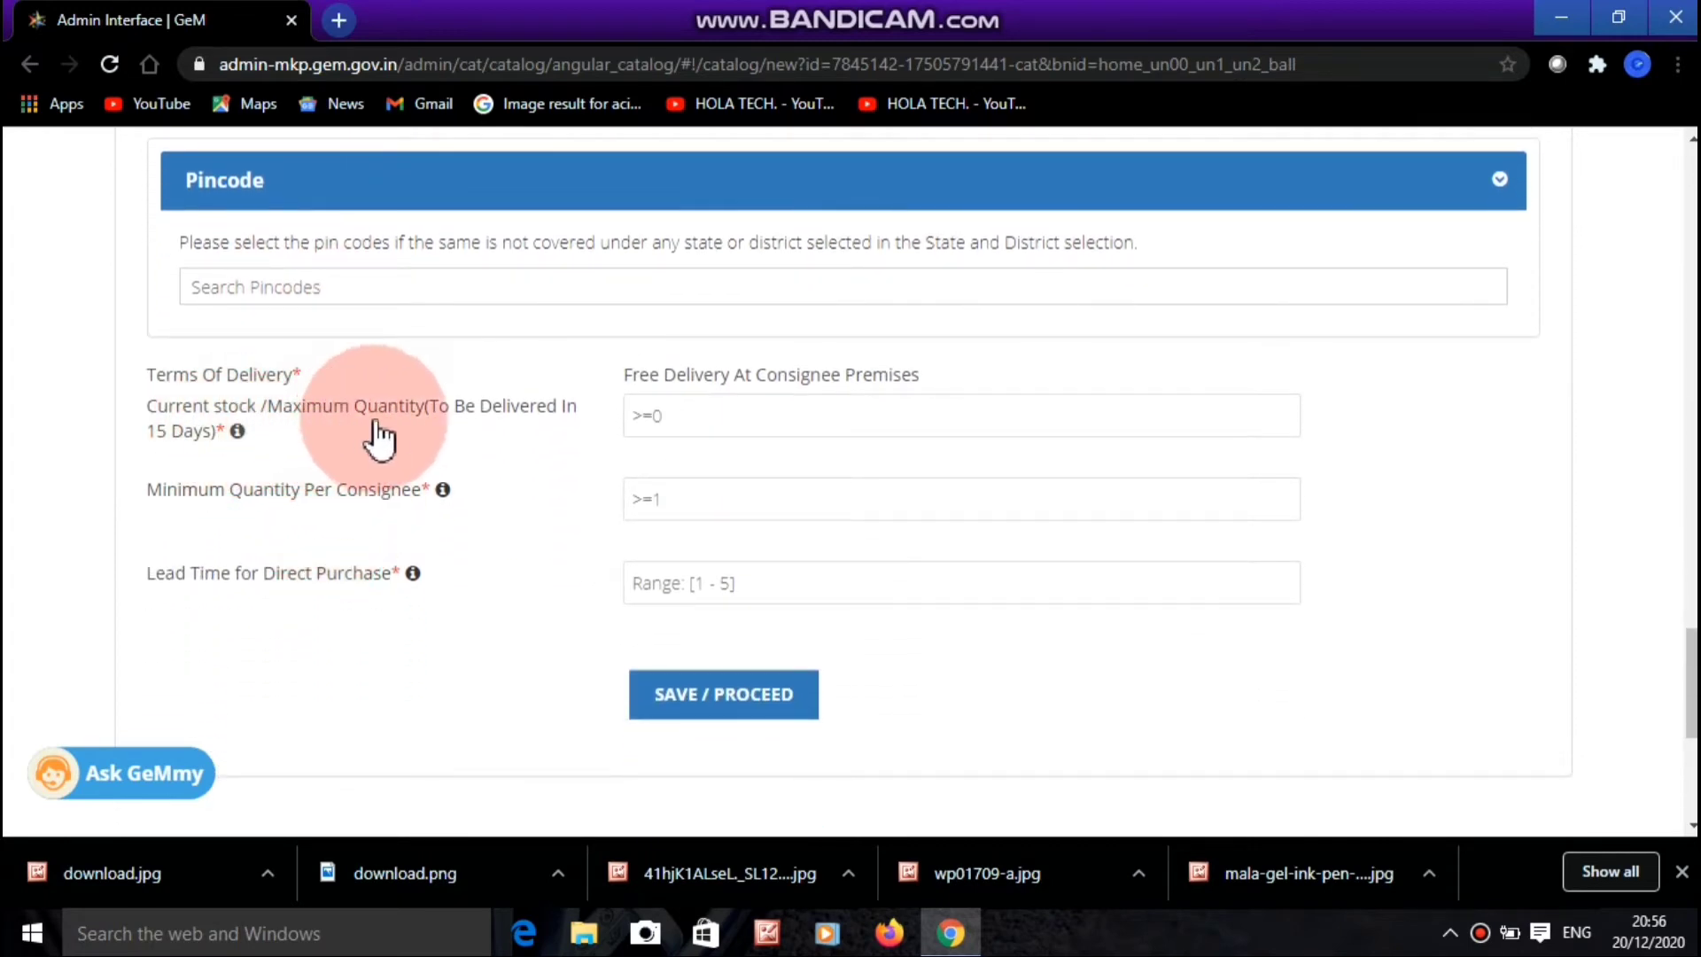
click(715, 413)
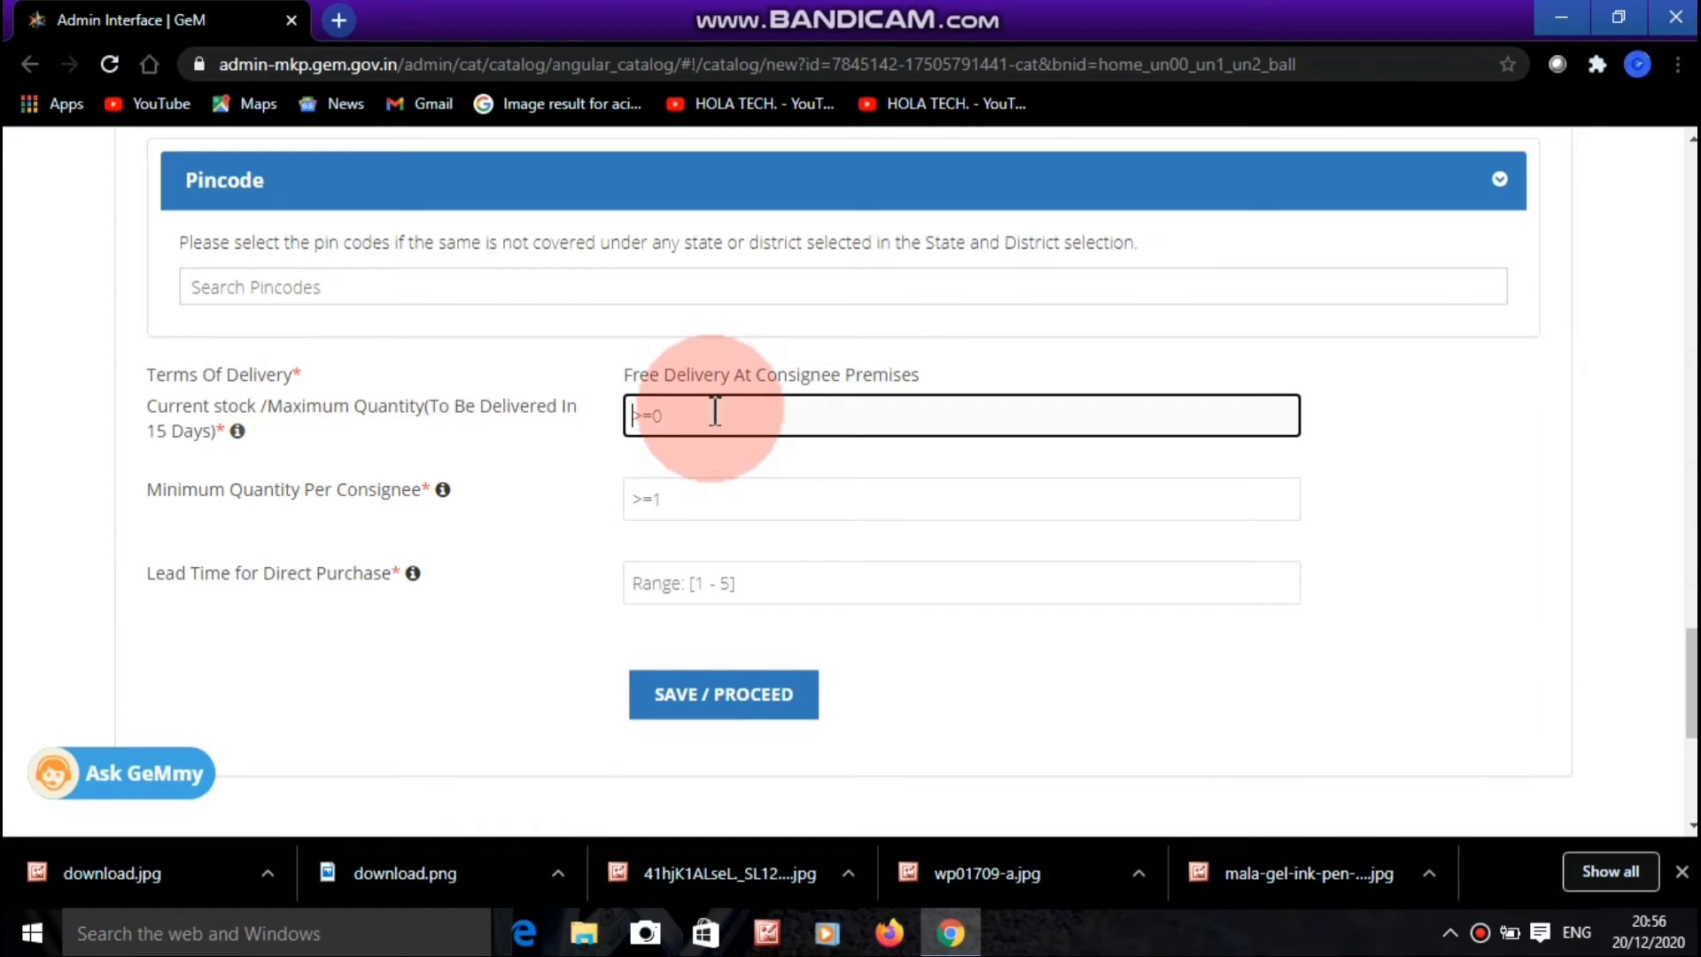
text(10000)
click(728, 488)
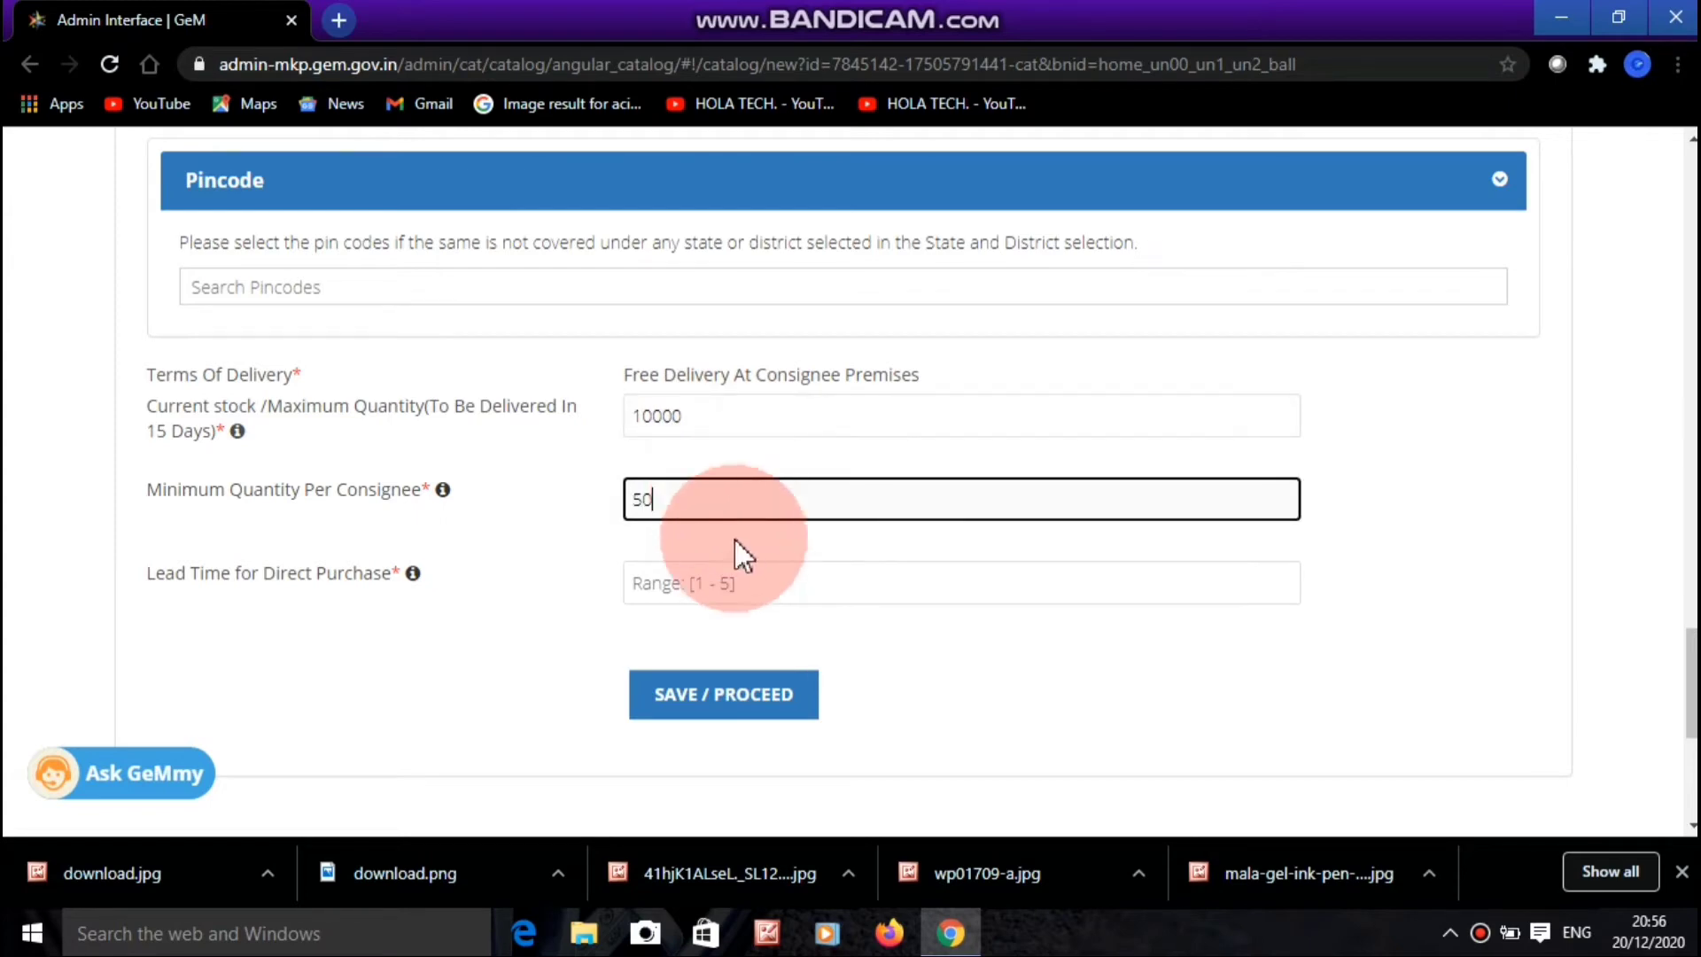
click(717, 587)
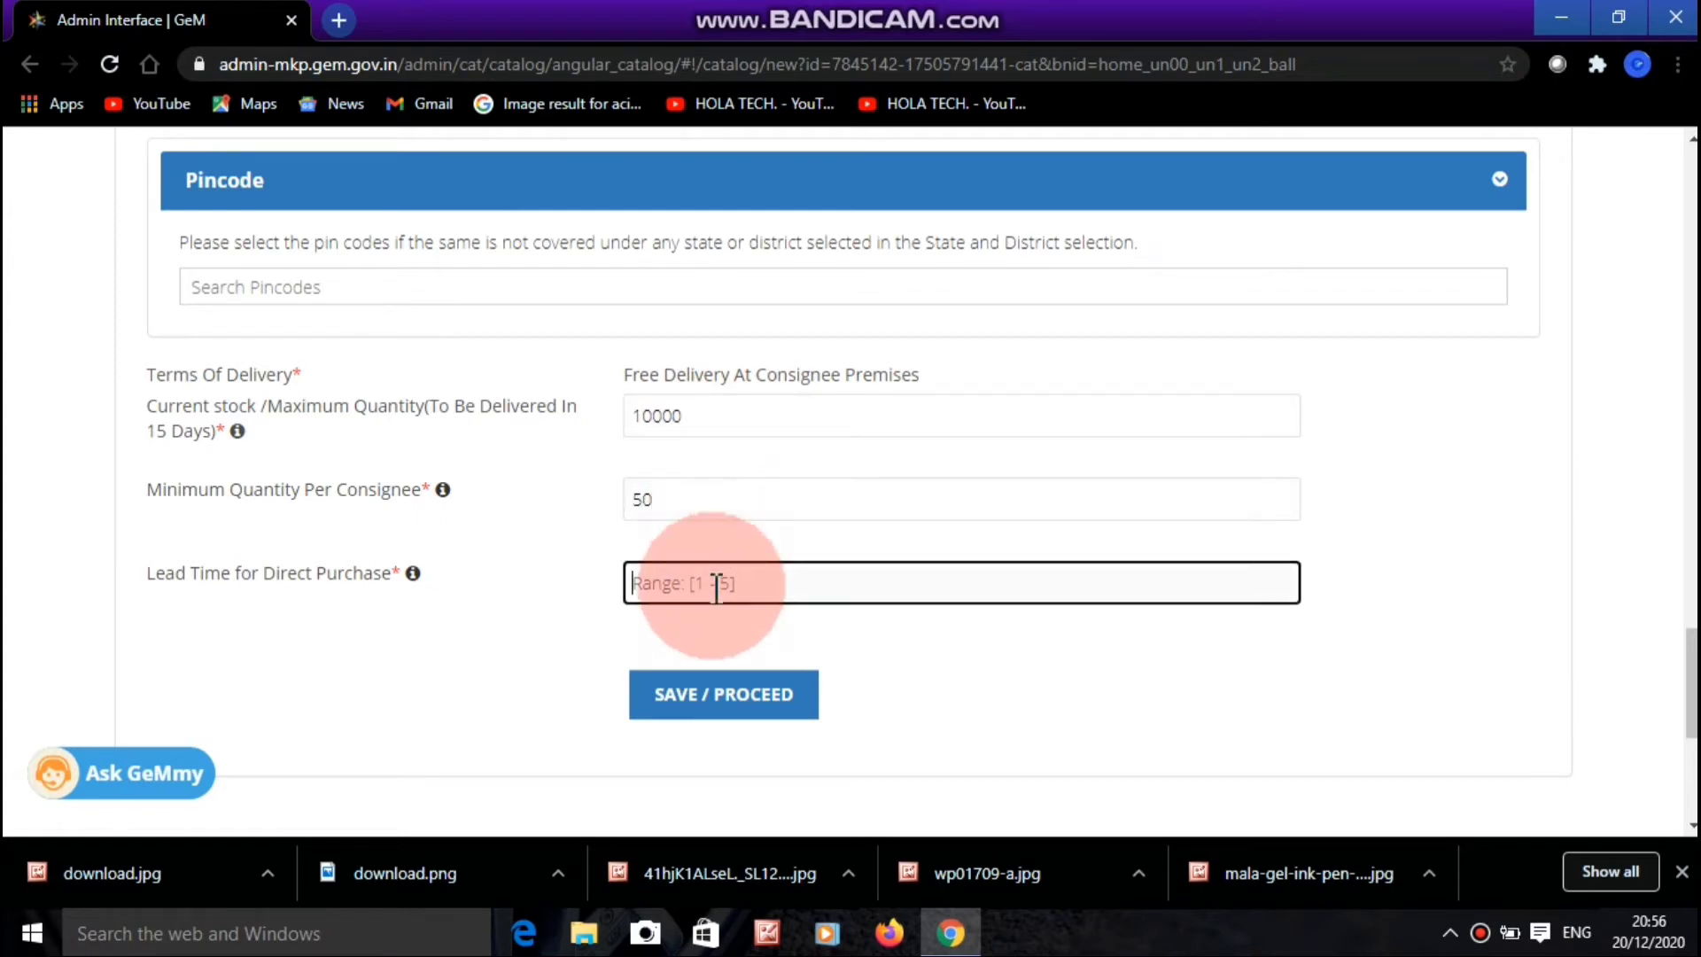
text(10)
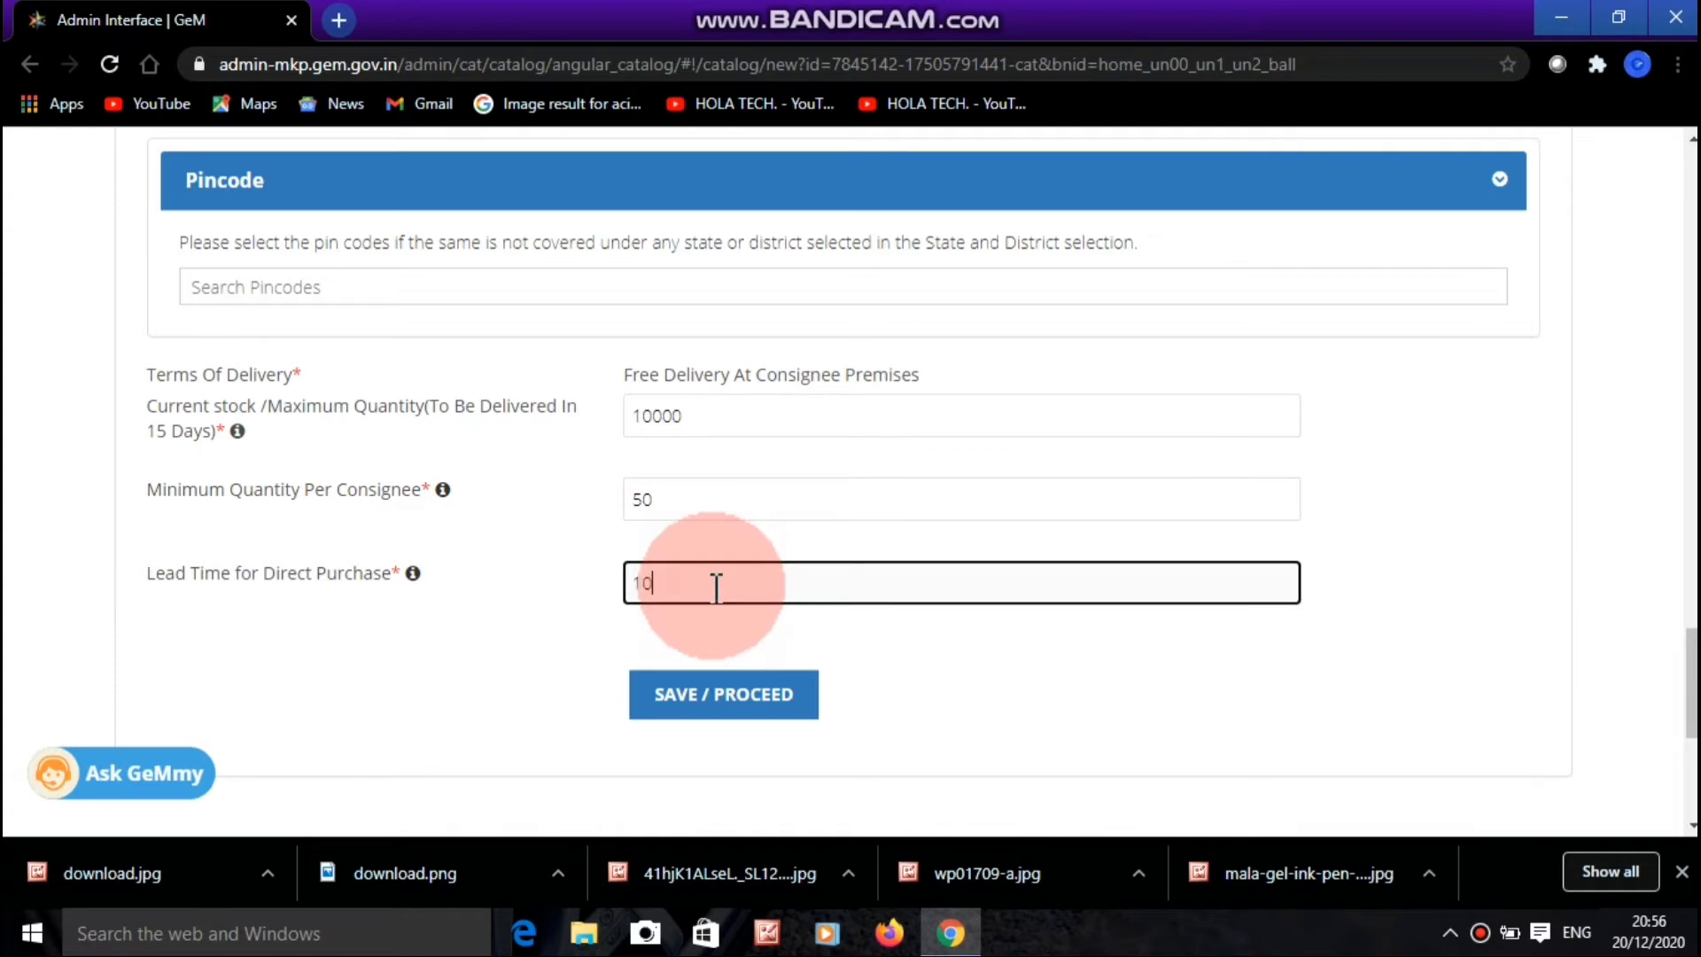
click(653, 704)
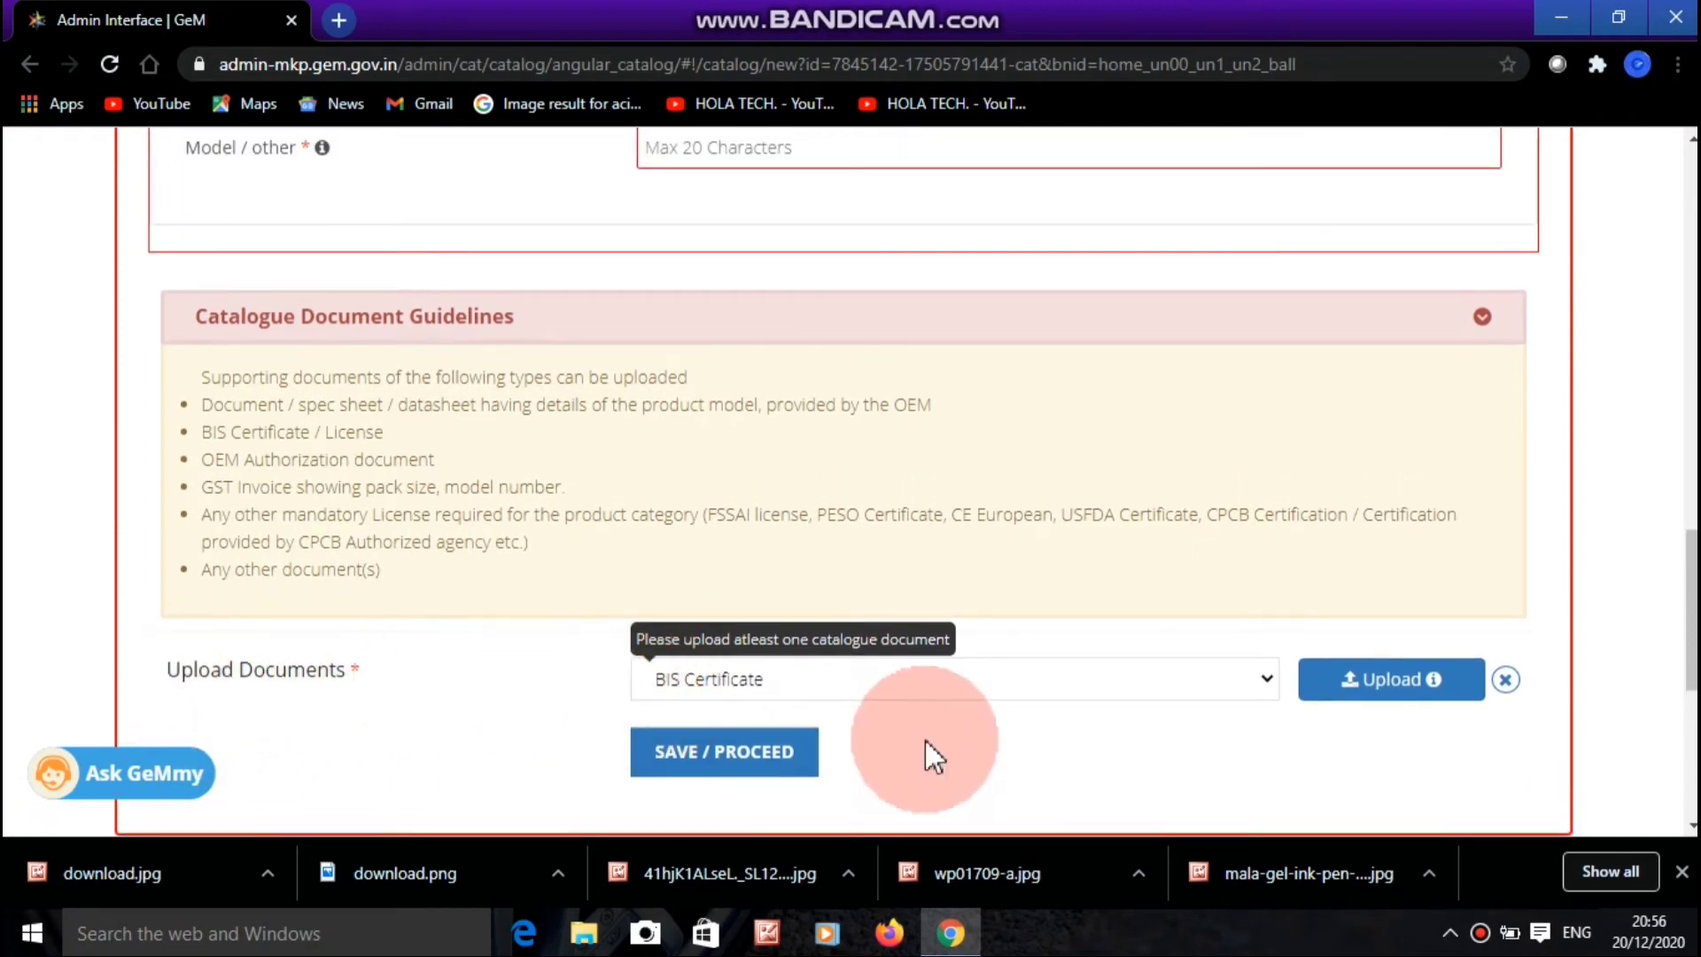
Upload file.pdf from the Documents folder as the GSTIN Invoice catalogue document and save the section to proceed
click(744, 682)
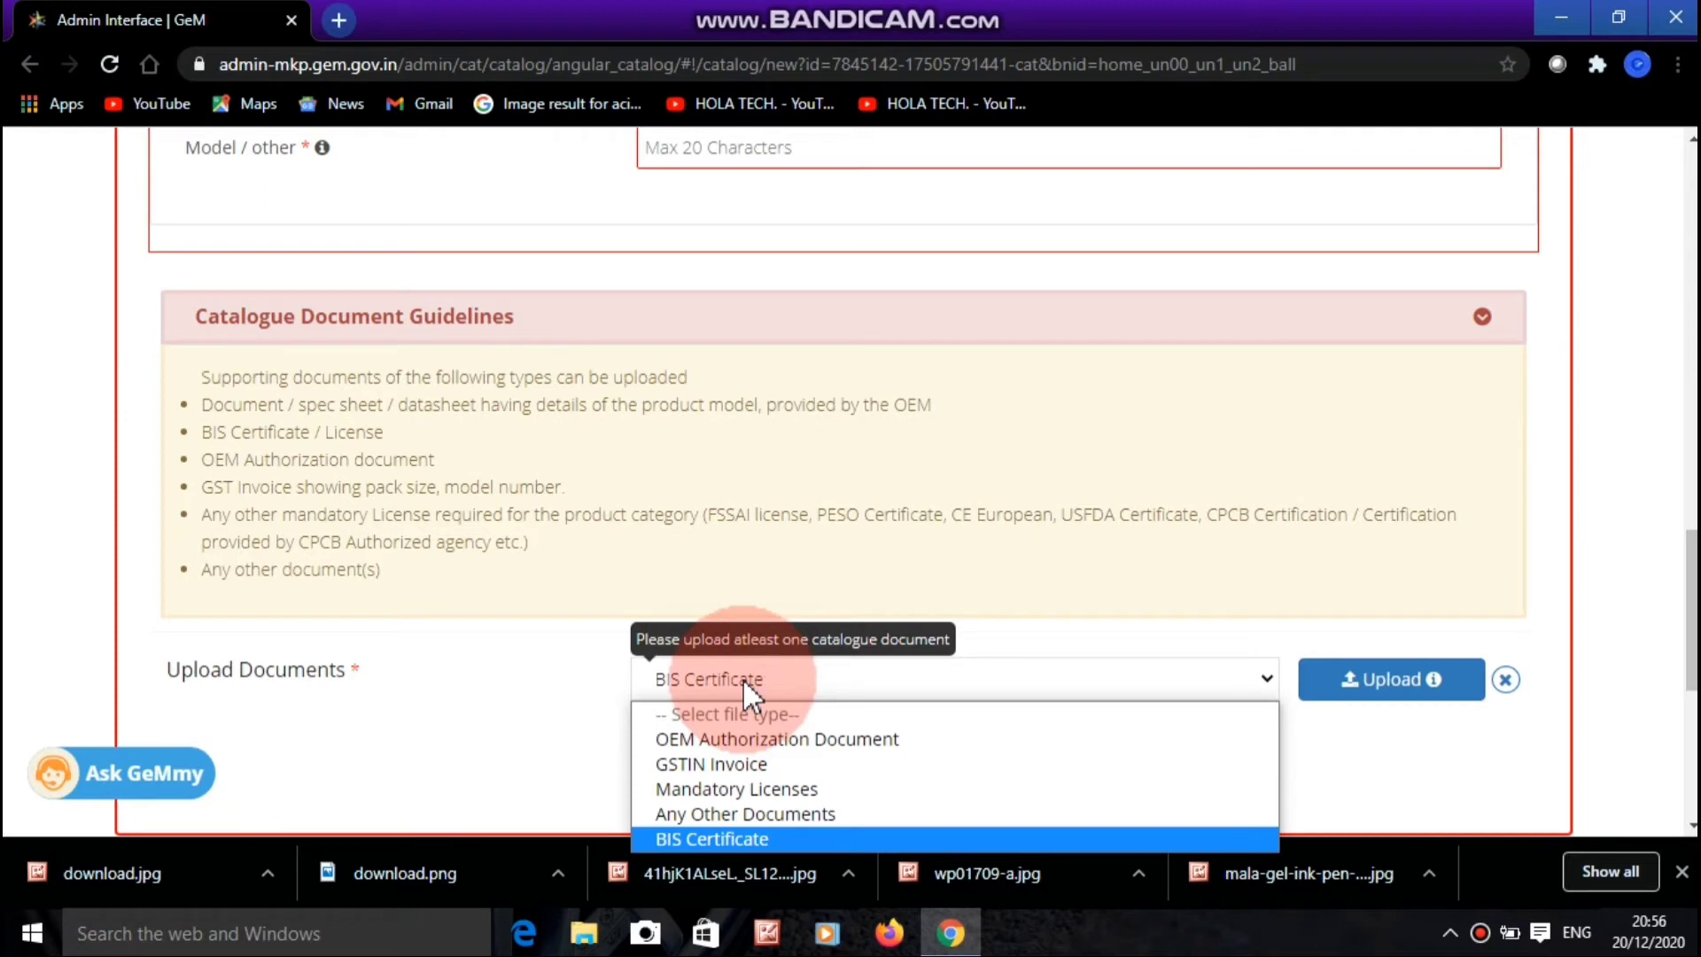
click(768, 763)
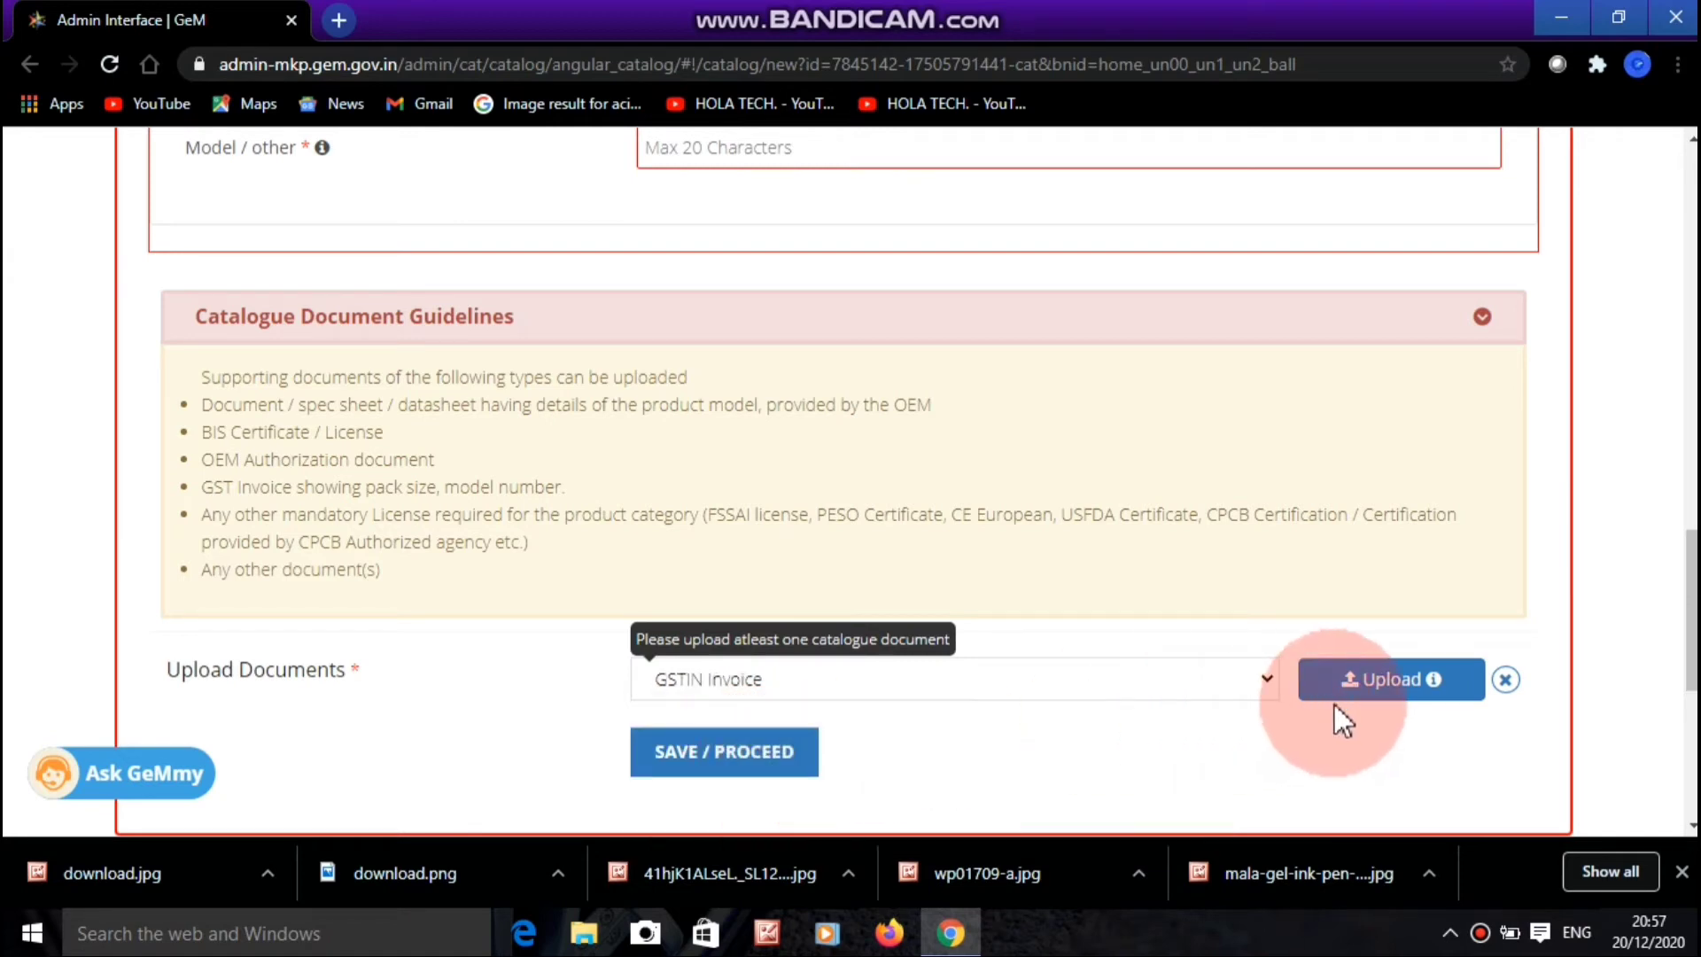
click(1336, 678)
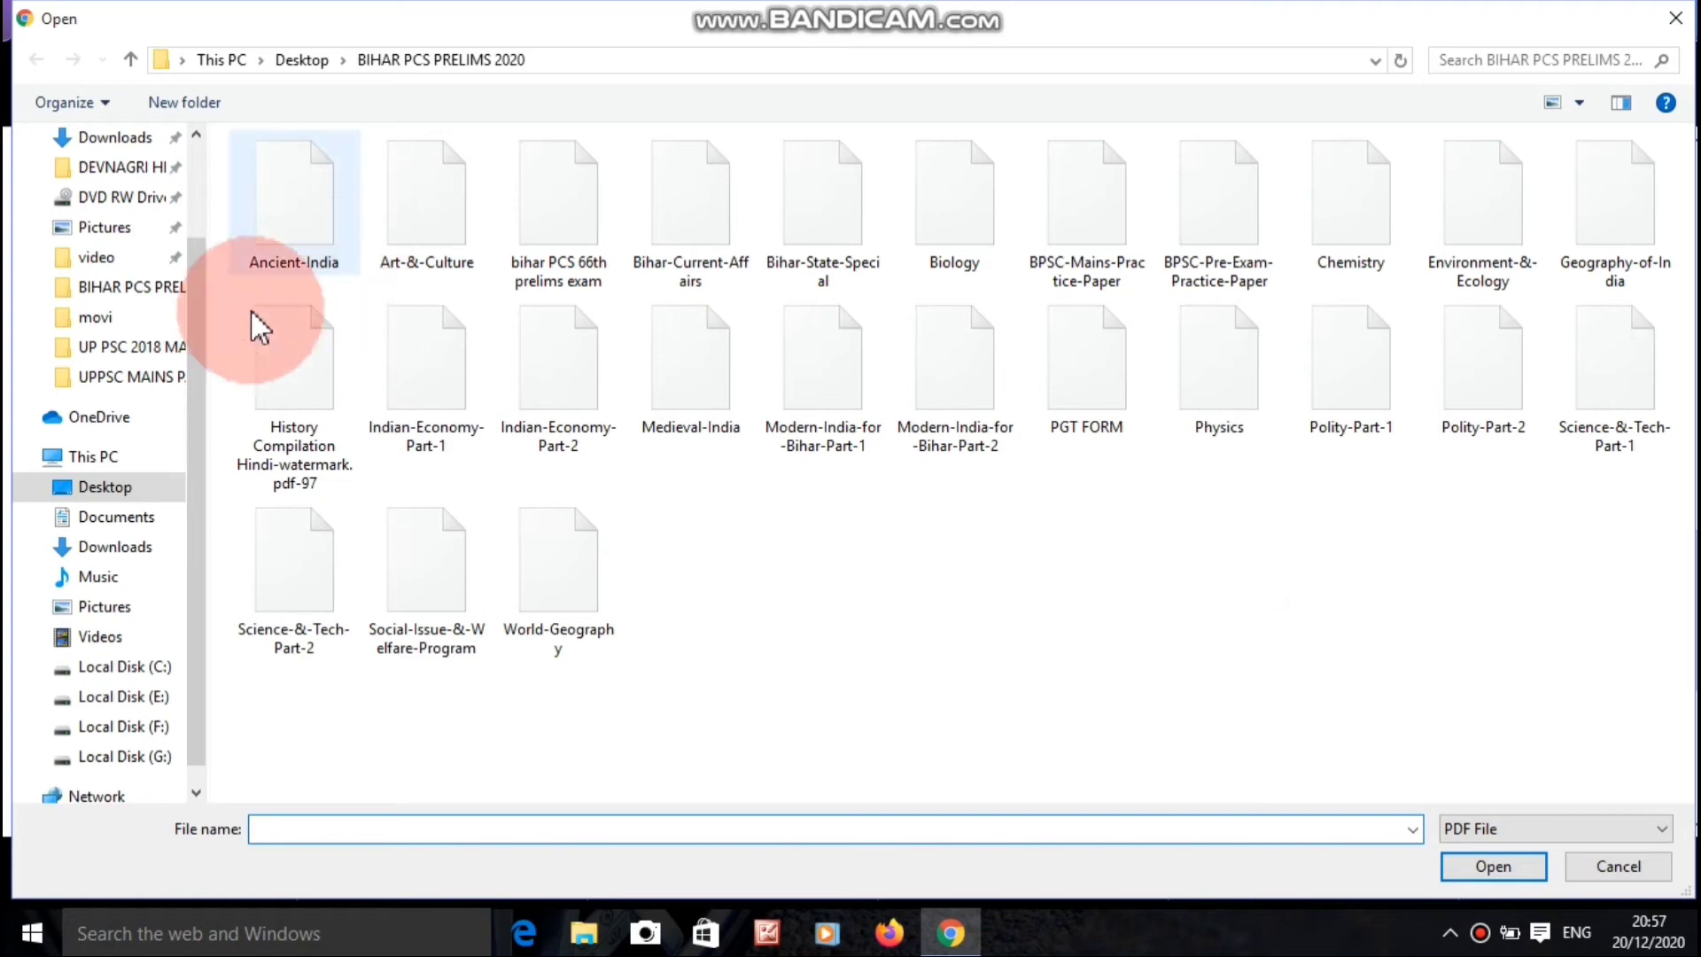
click(123, 464)
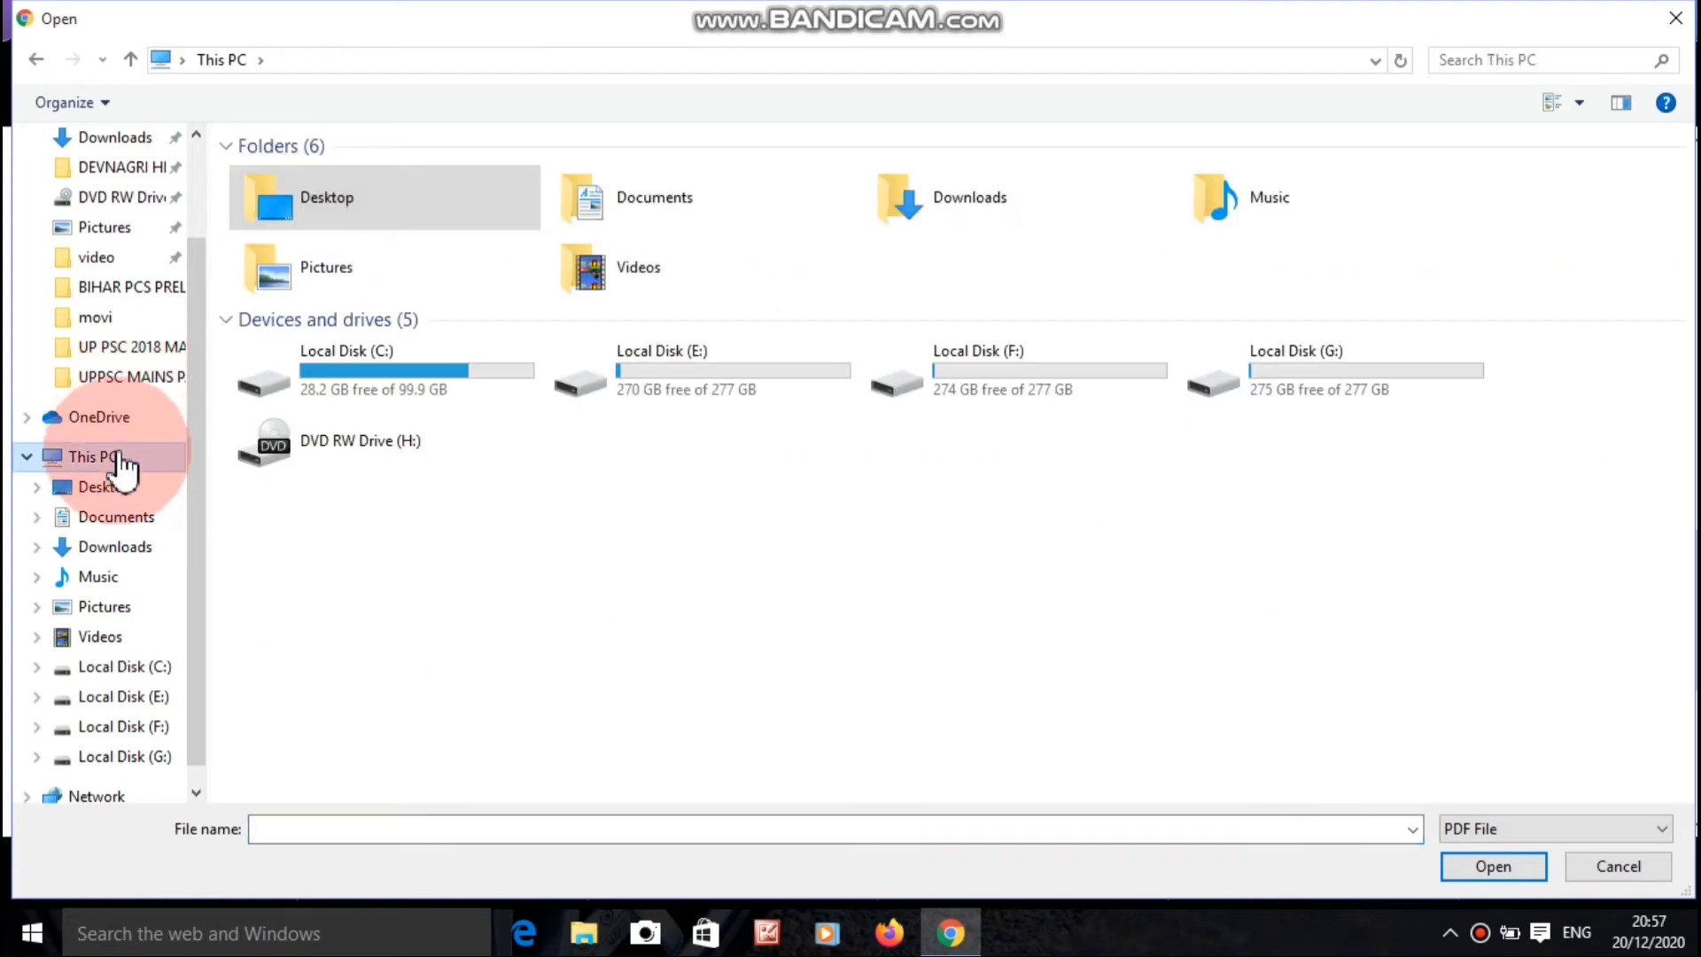
click(131, 490)
click(133, 520)
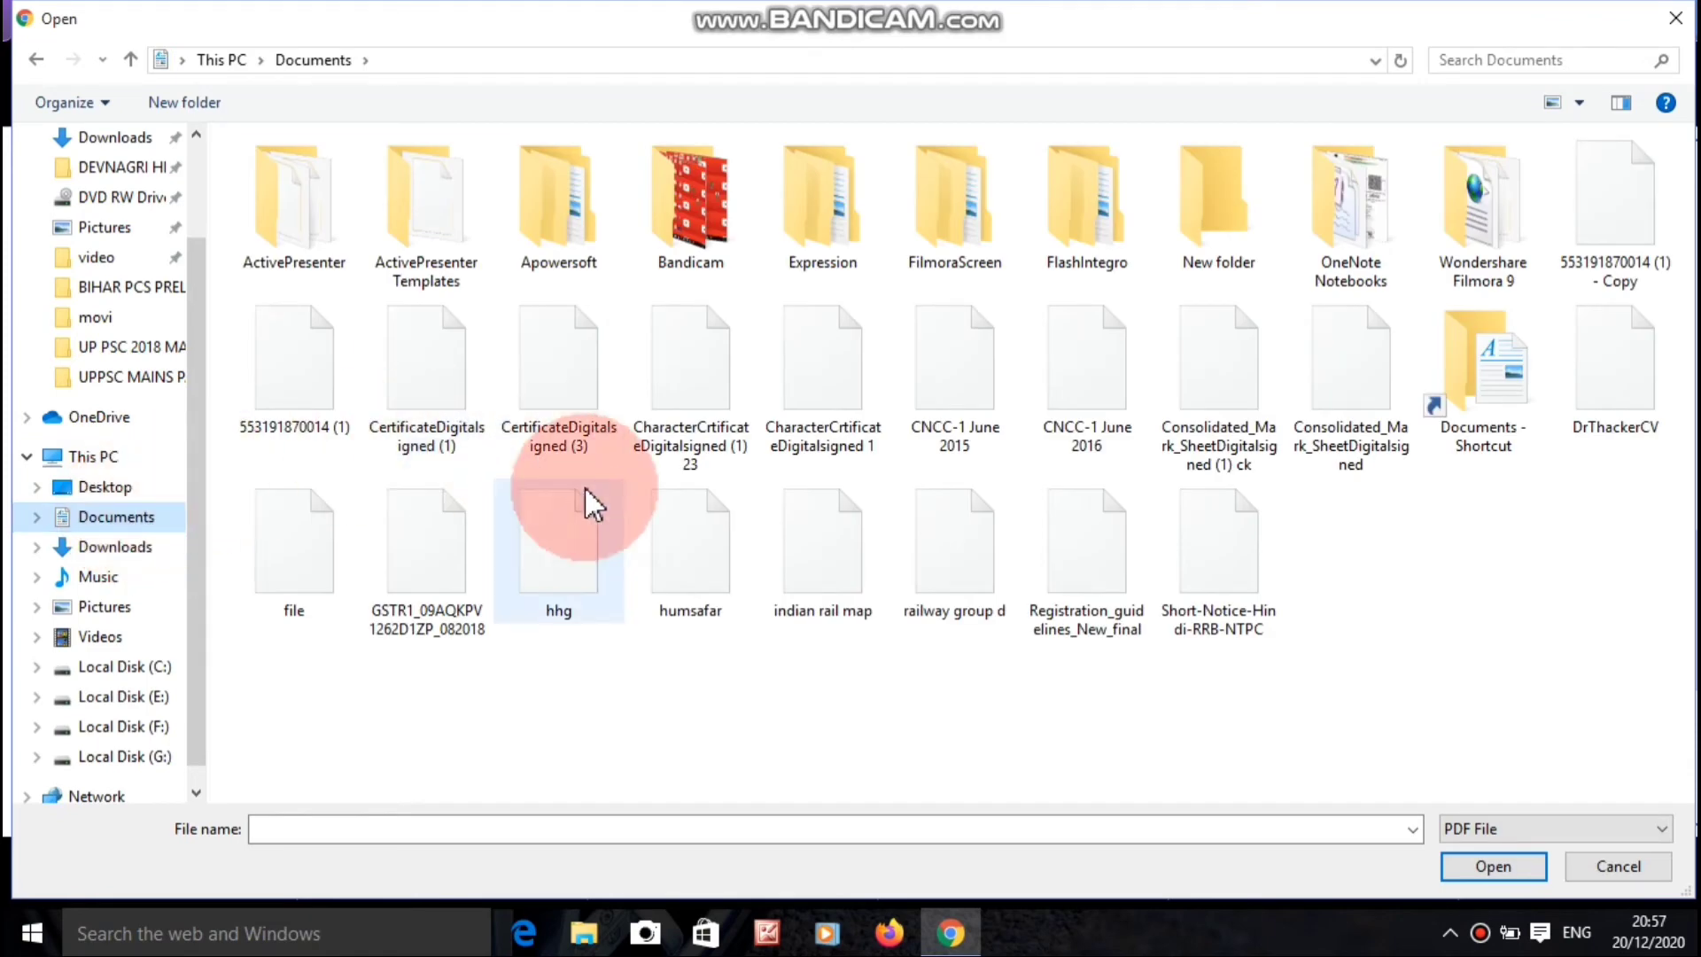
click(304, 560)
double_click(301, 542)
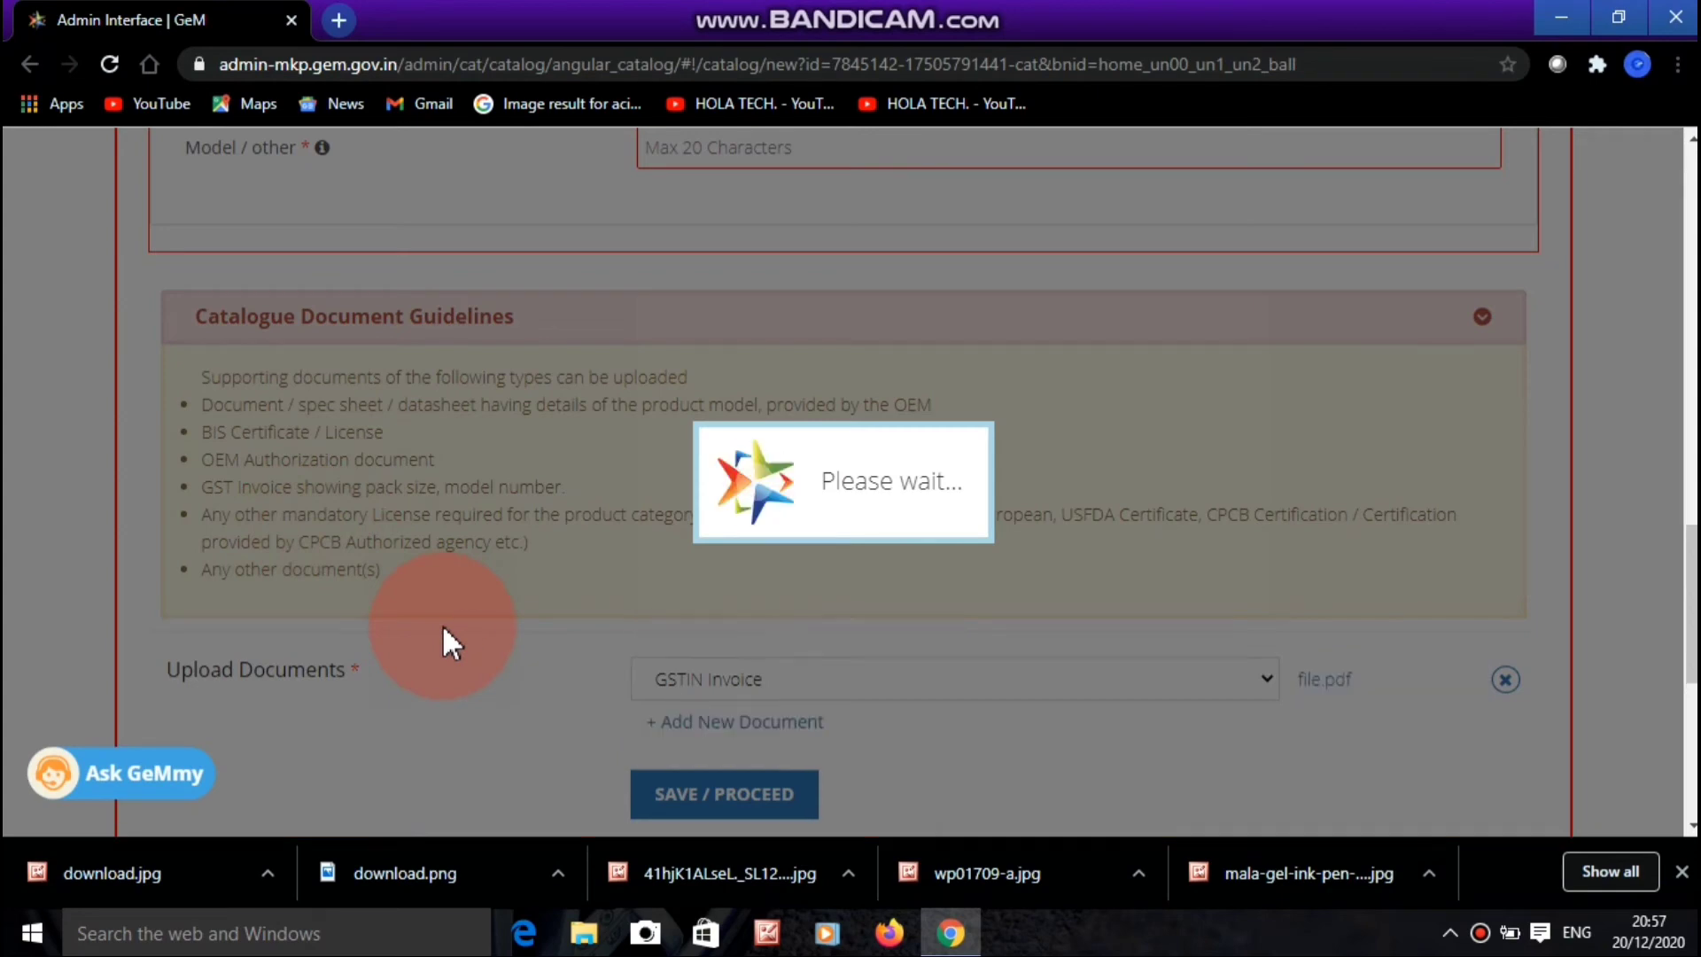
scroll(509, 708, down, 3)
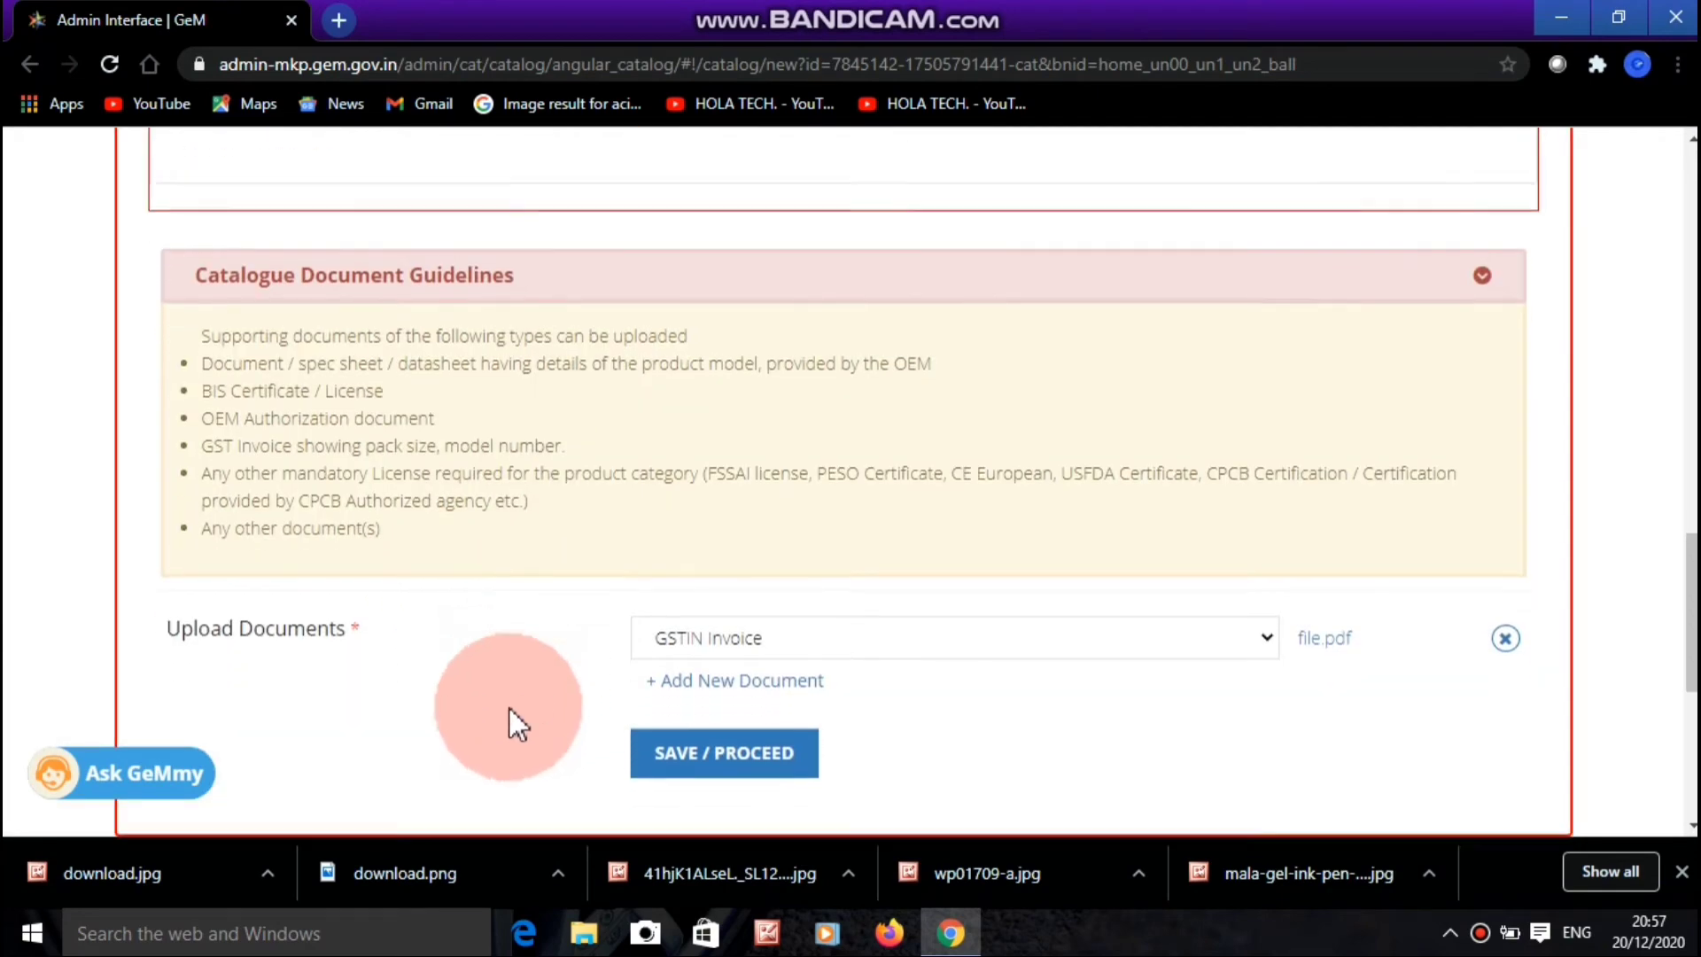
click(708, 544)
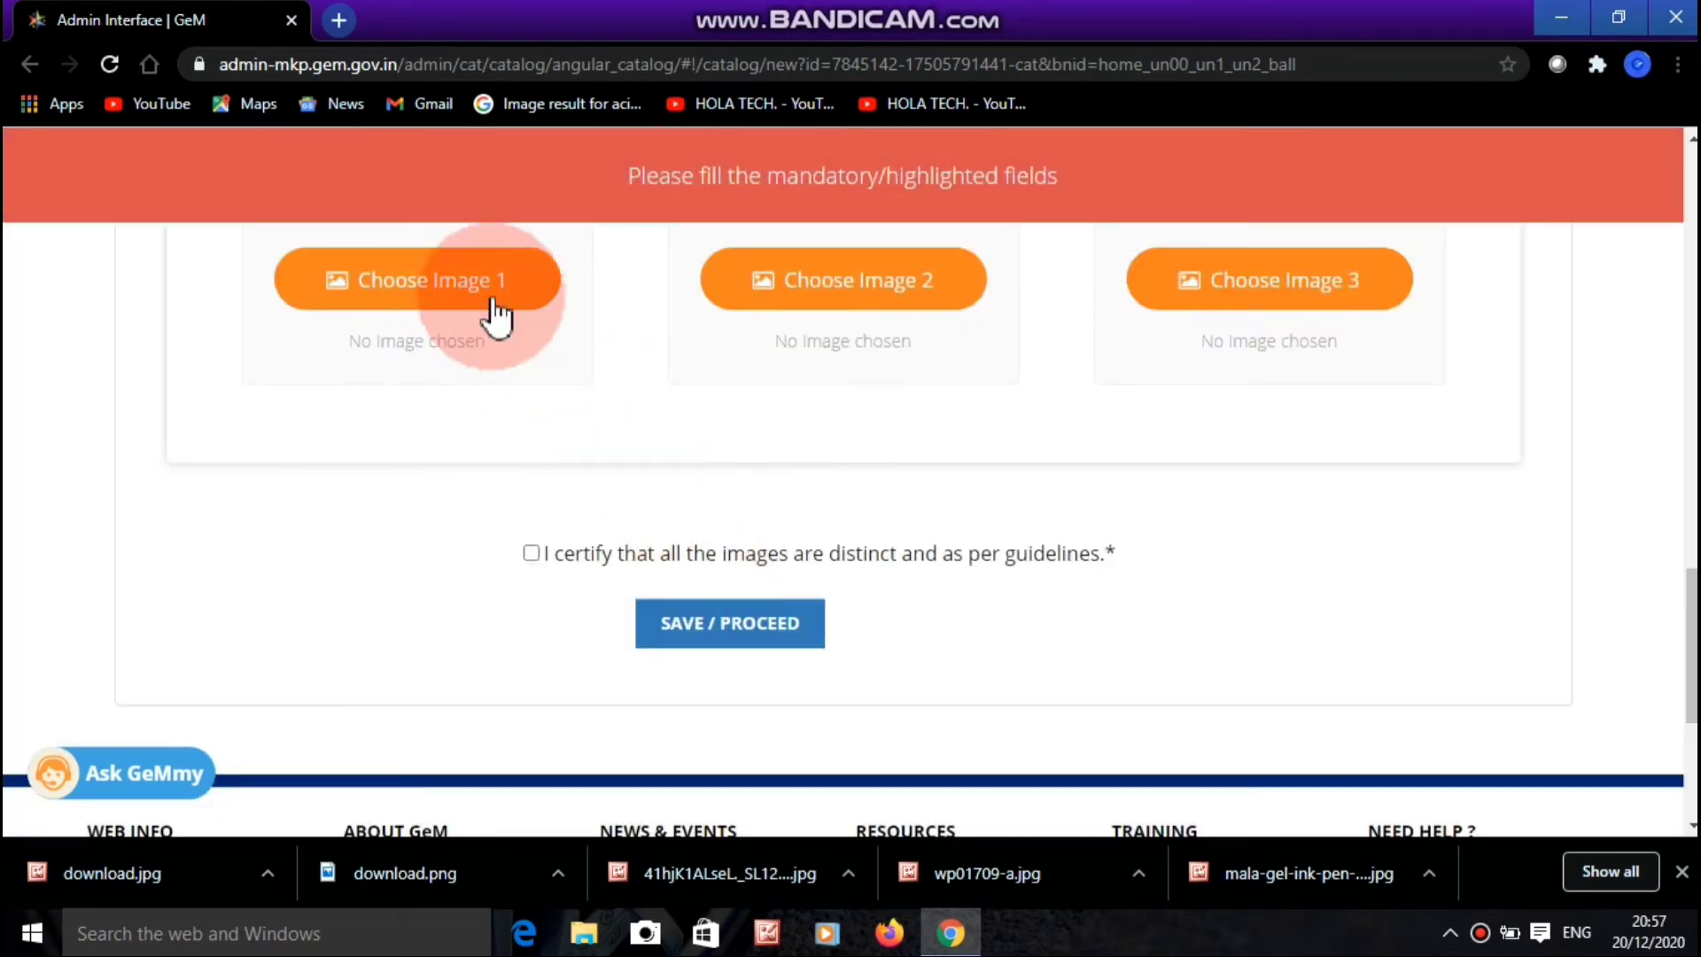
Add 41hjK1ALseL._SL1207_ from the Desktop's BIHAR PCS PRELIMS 2020 folder as product image 1
click(446, 282)
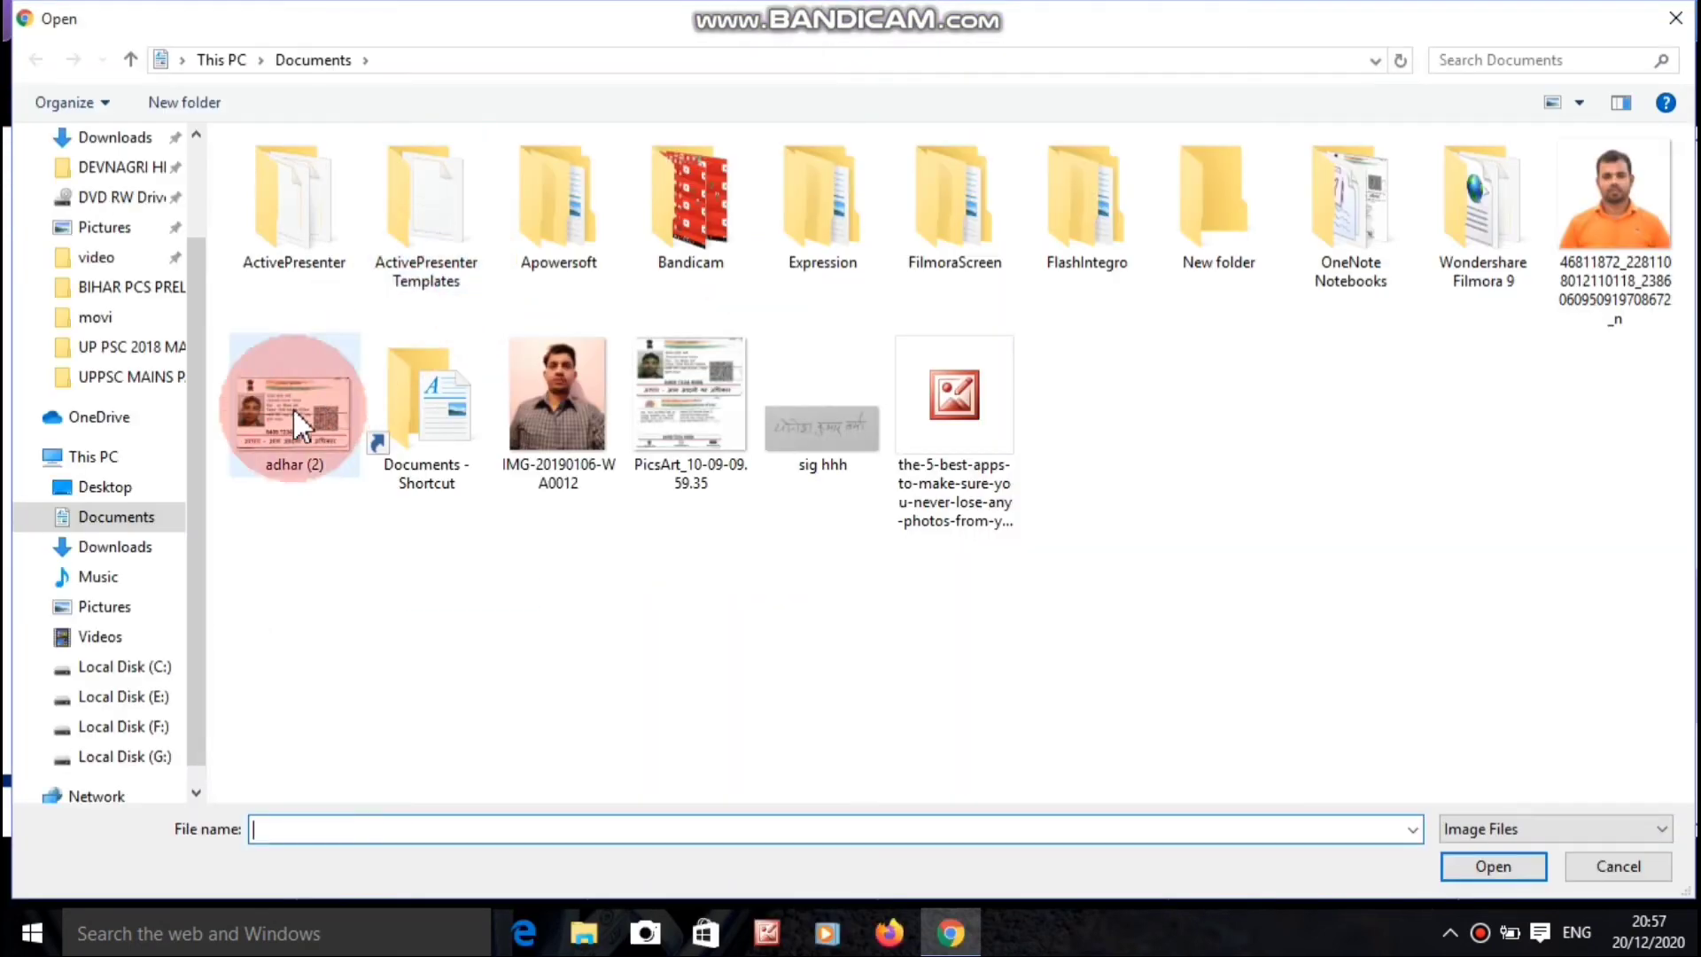
click(156, 485)
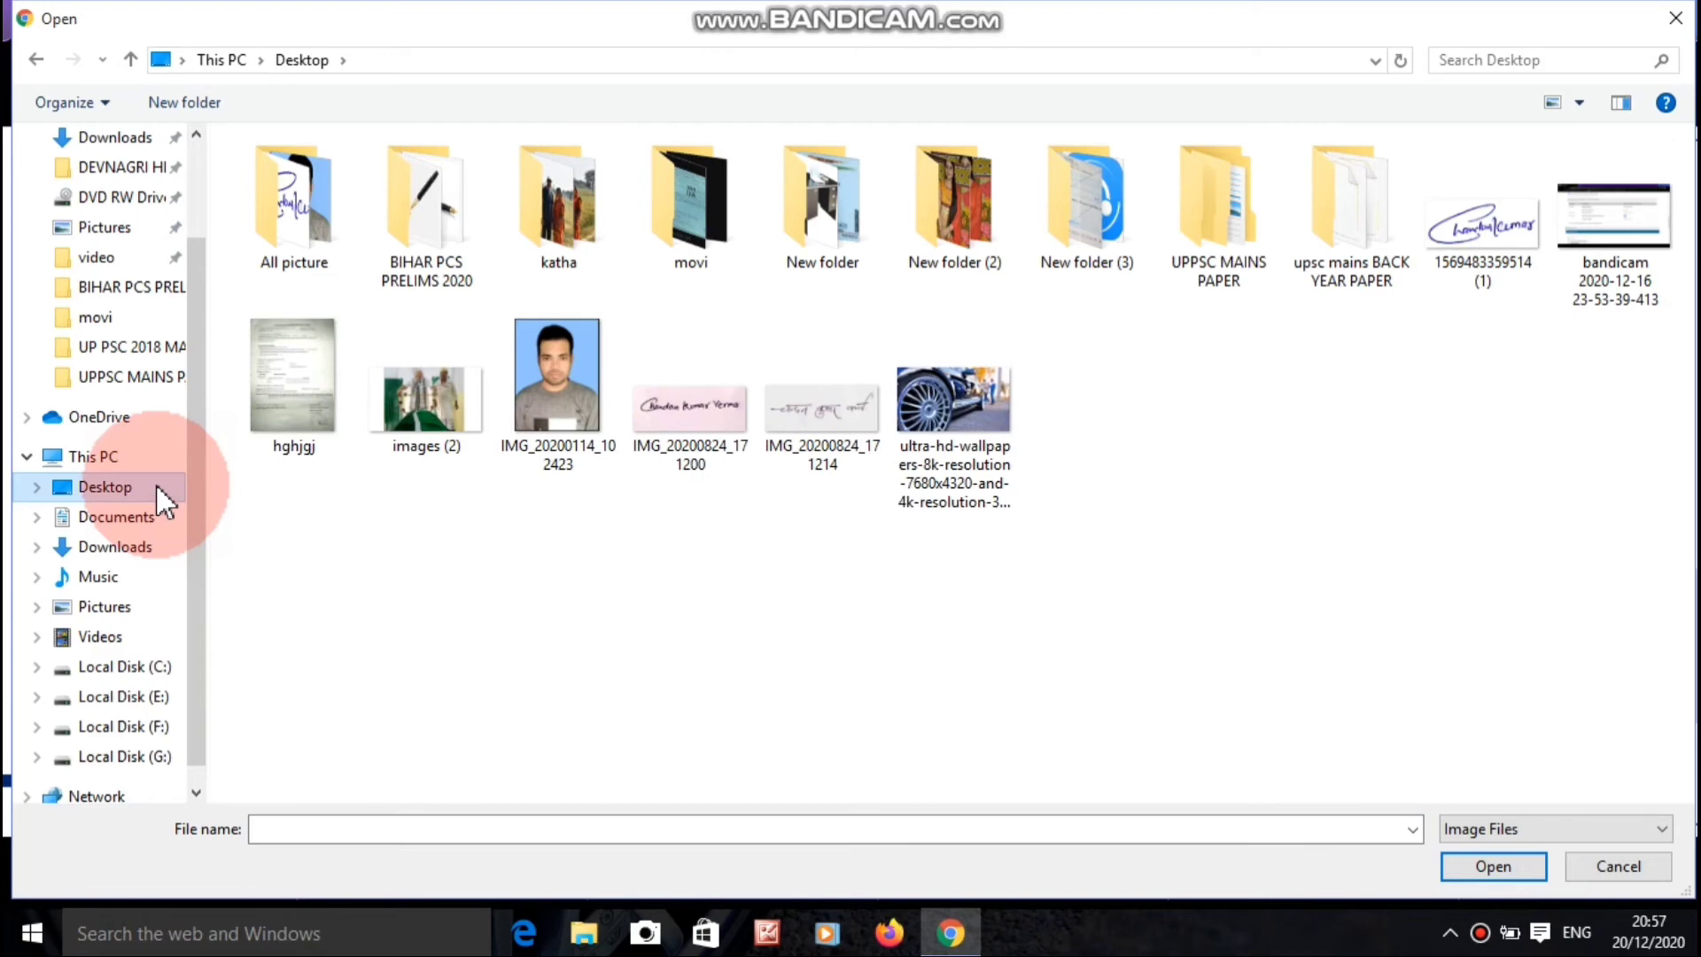
double_click(448, 204)
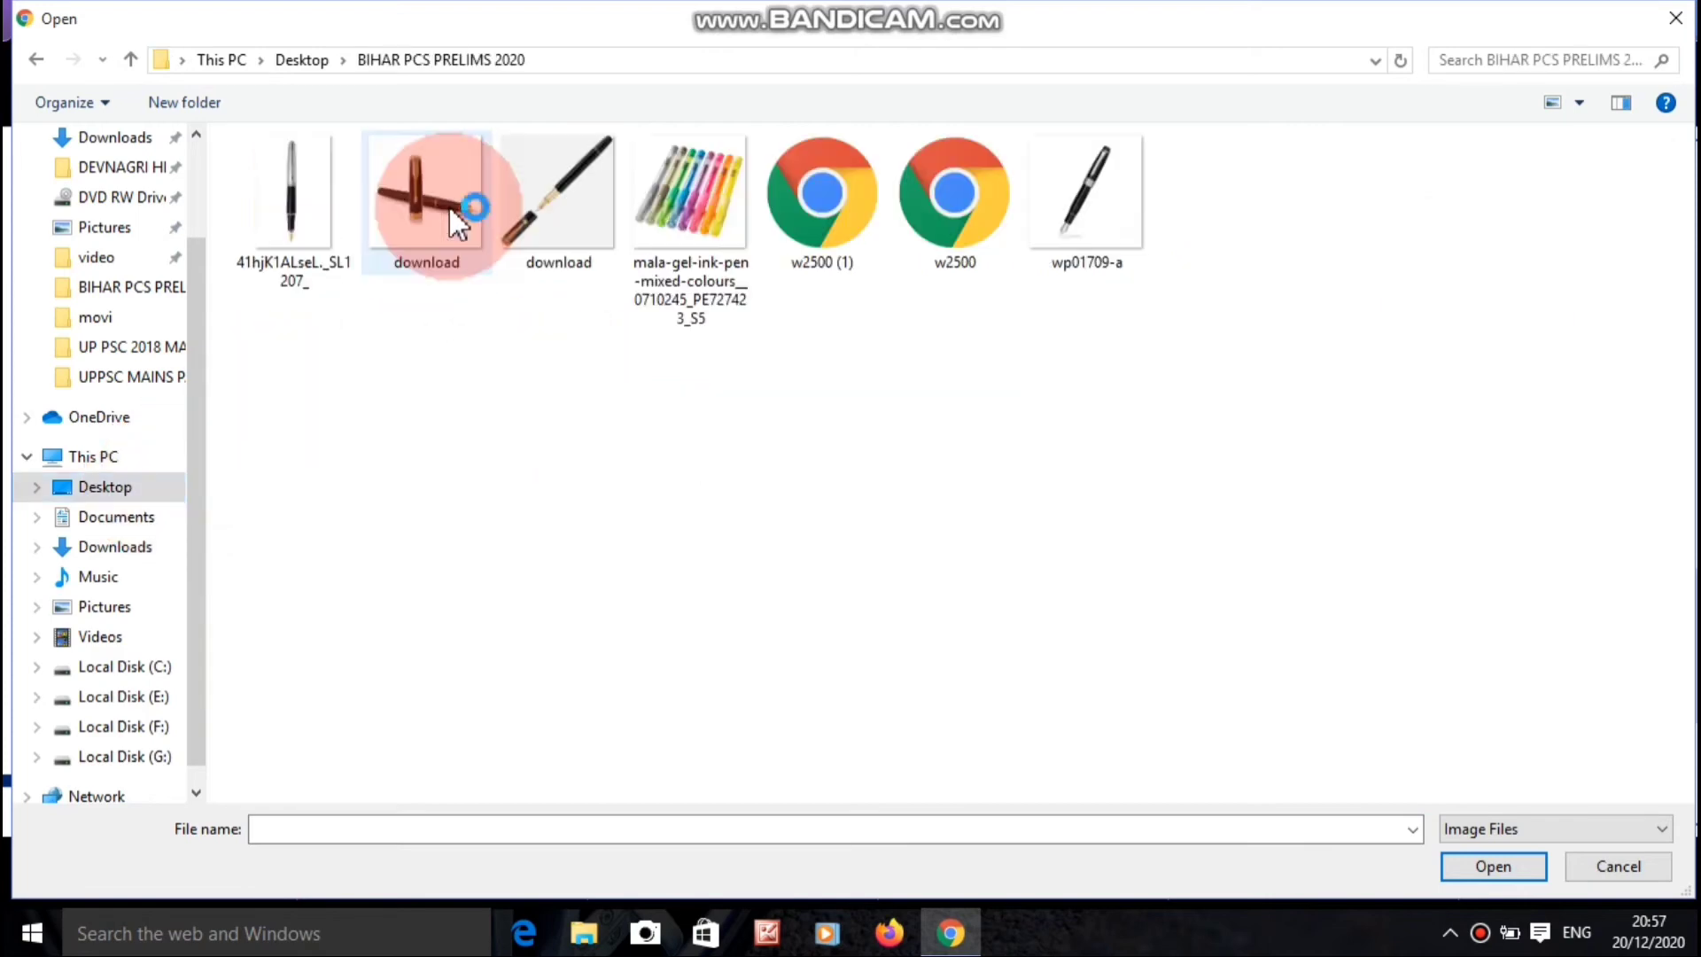
click(270, 232)
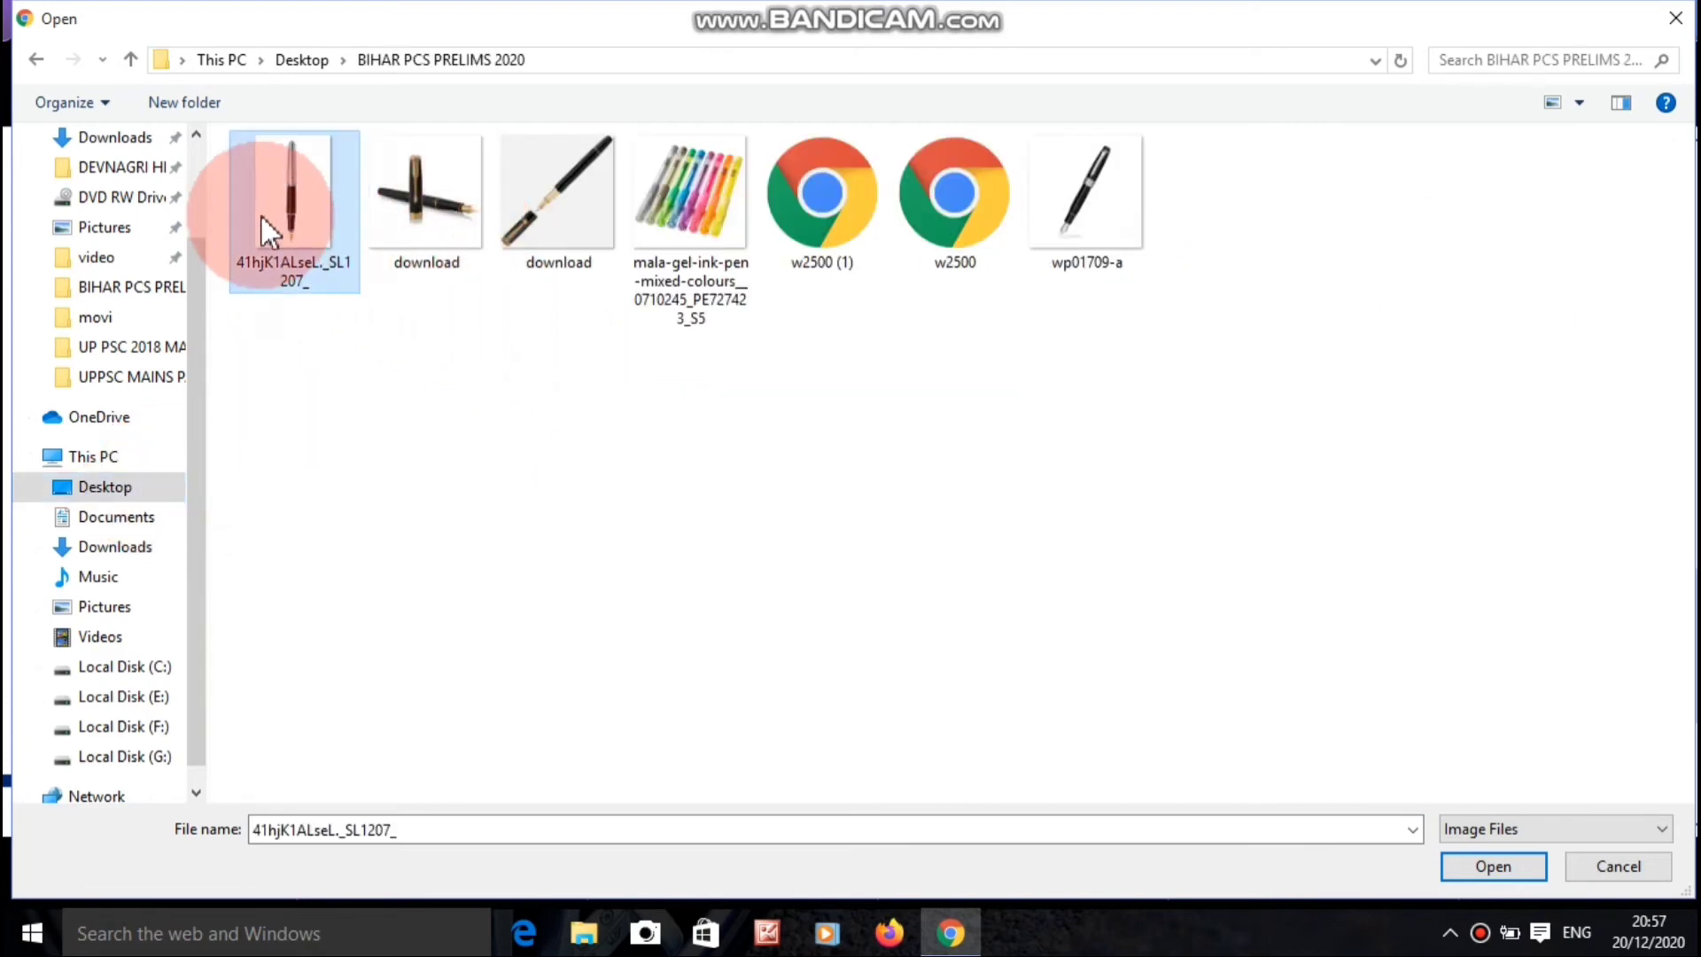
double_click(270, 232)
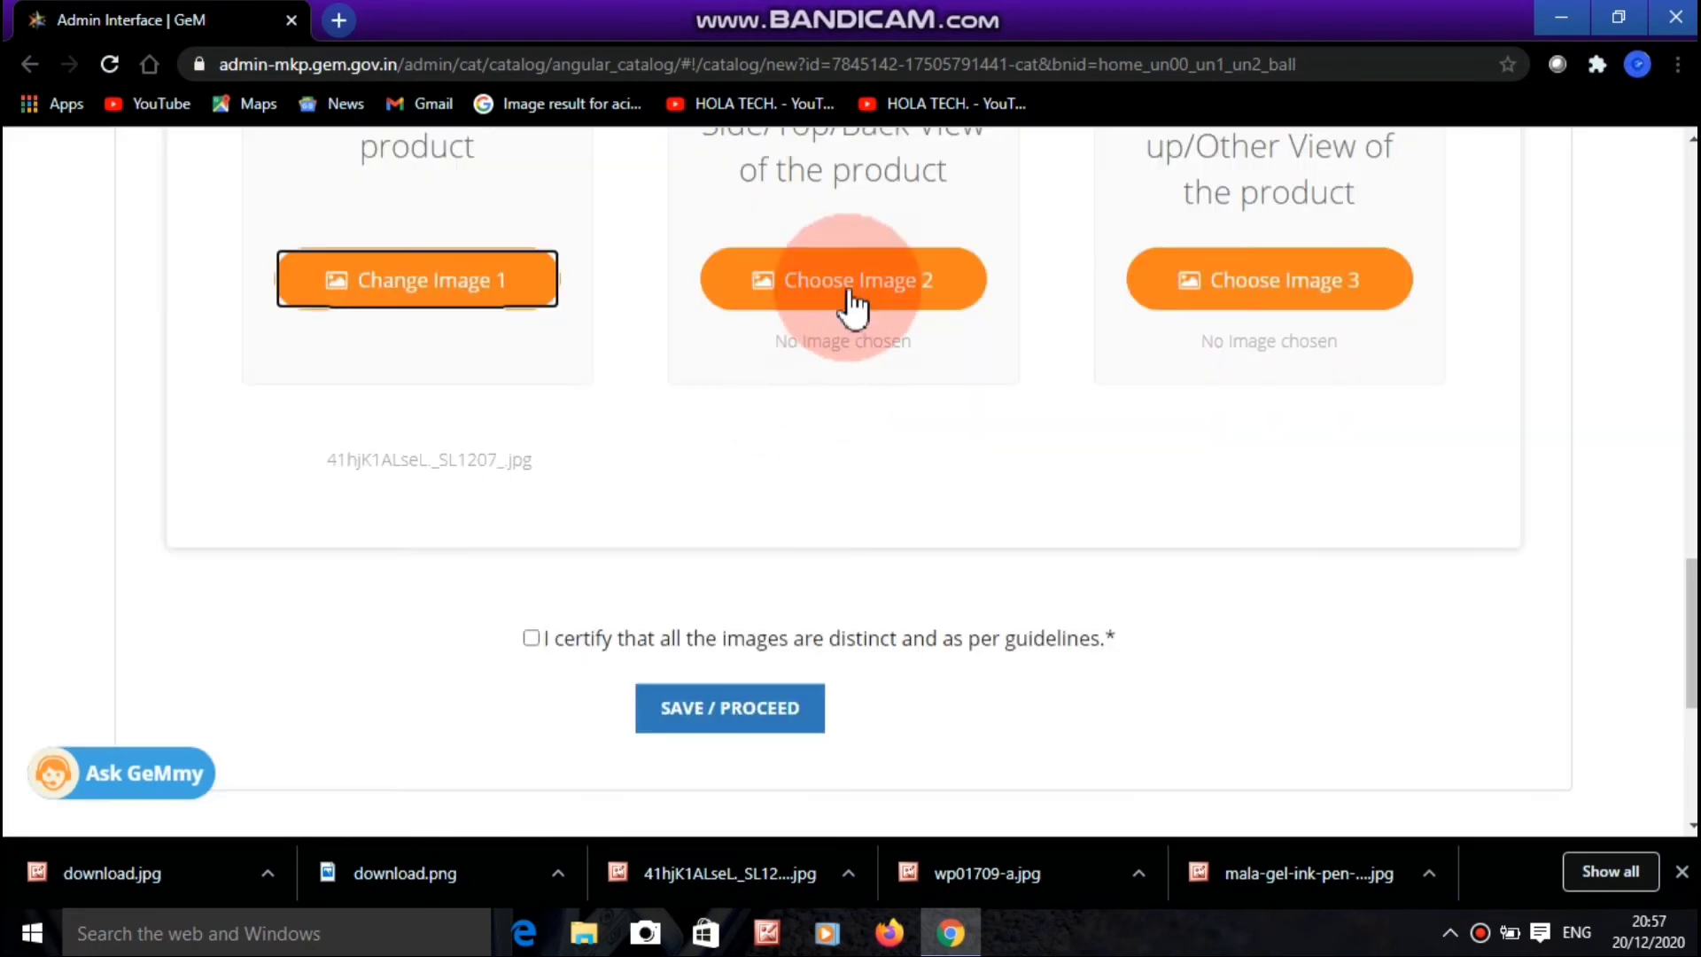
Add download.jpg as product image 2 and download.png as product image 3 from the same folder
click(848, 287)
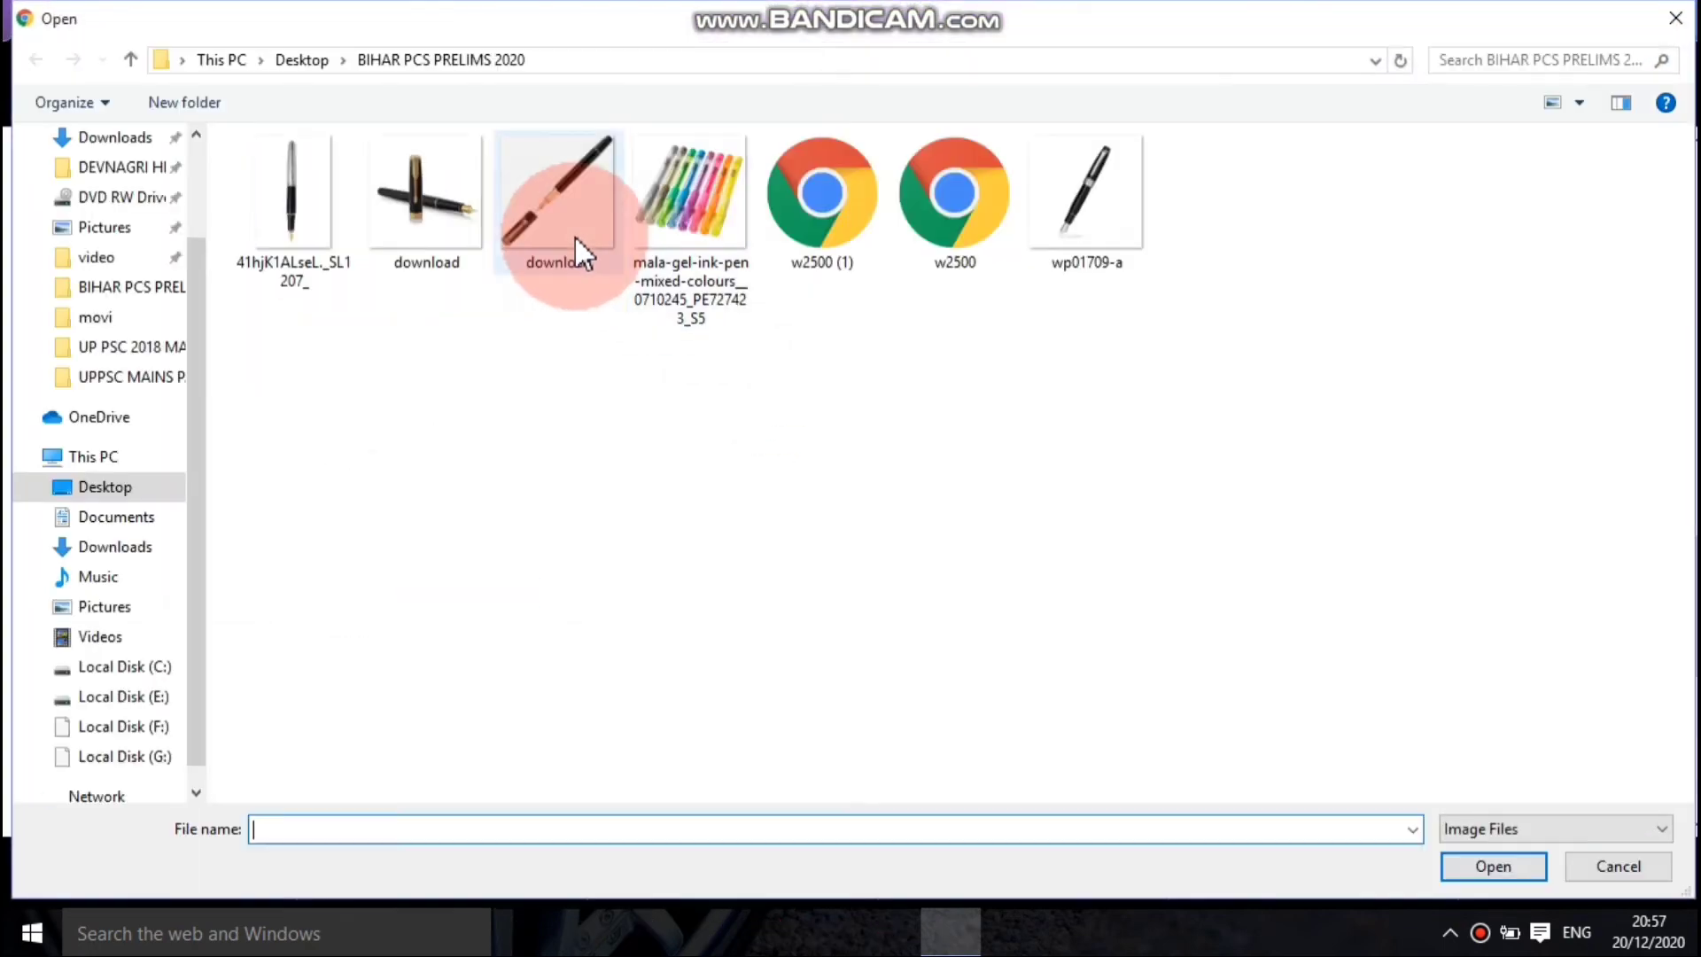
click(436, 237)
double_click(438, 228)
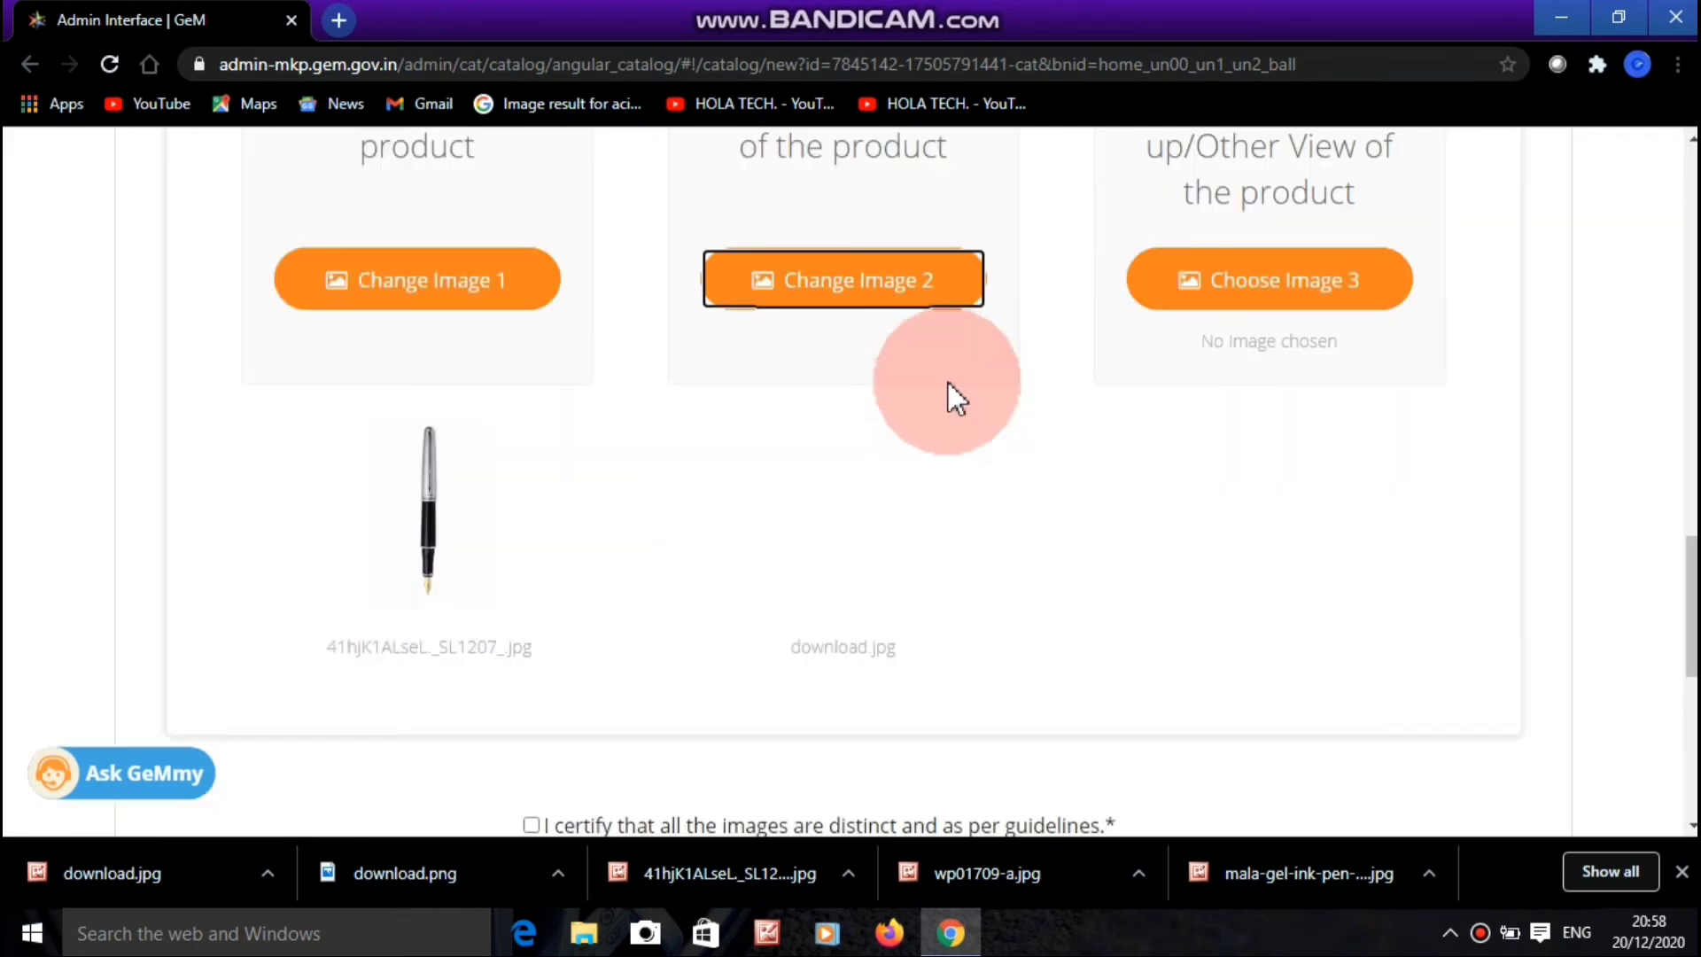
click(1175, 287)
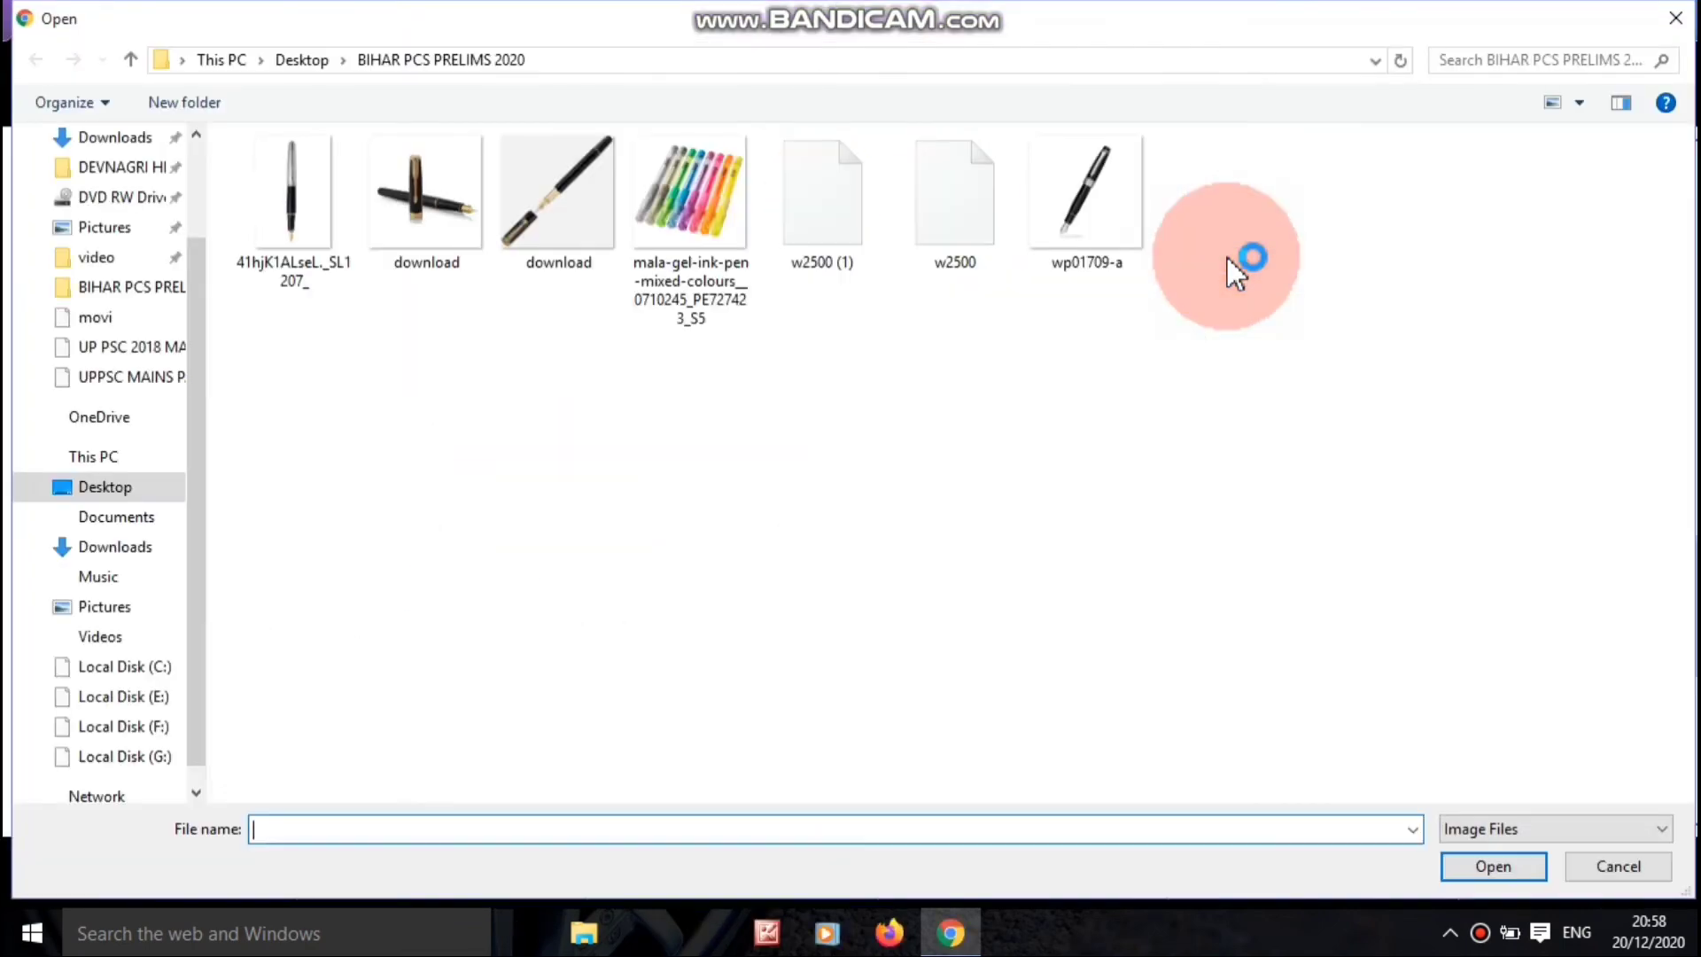
click(573, 216)
double_click(567, 216)
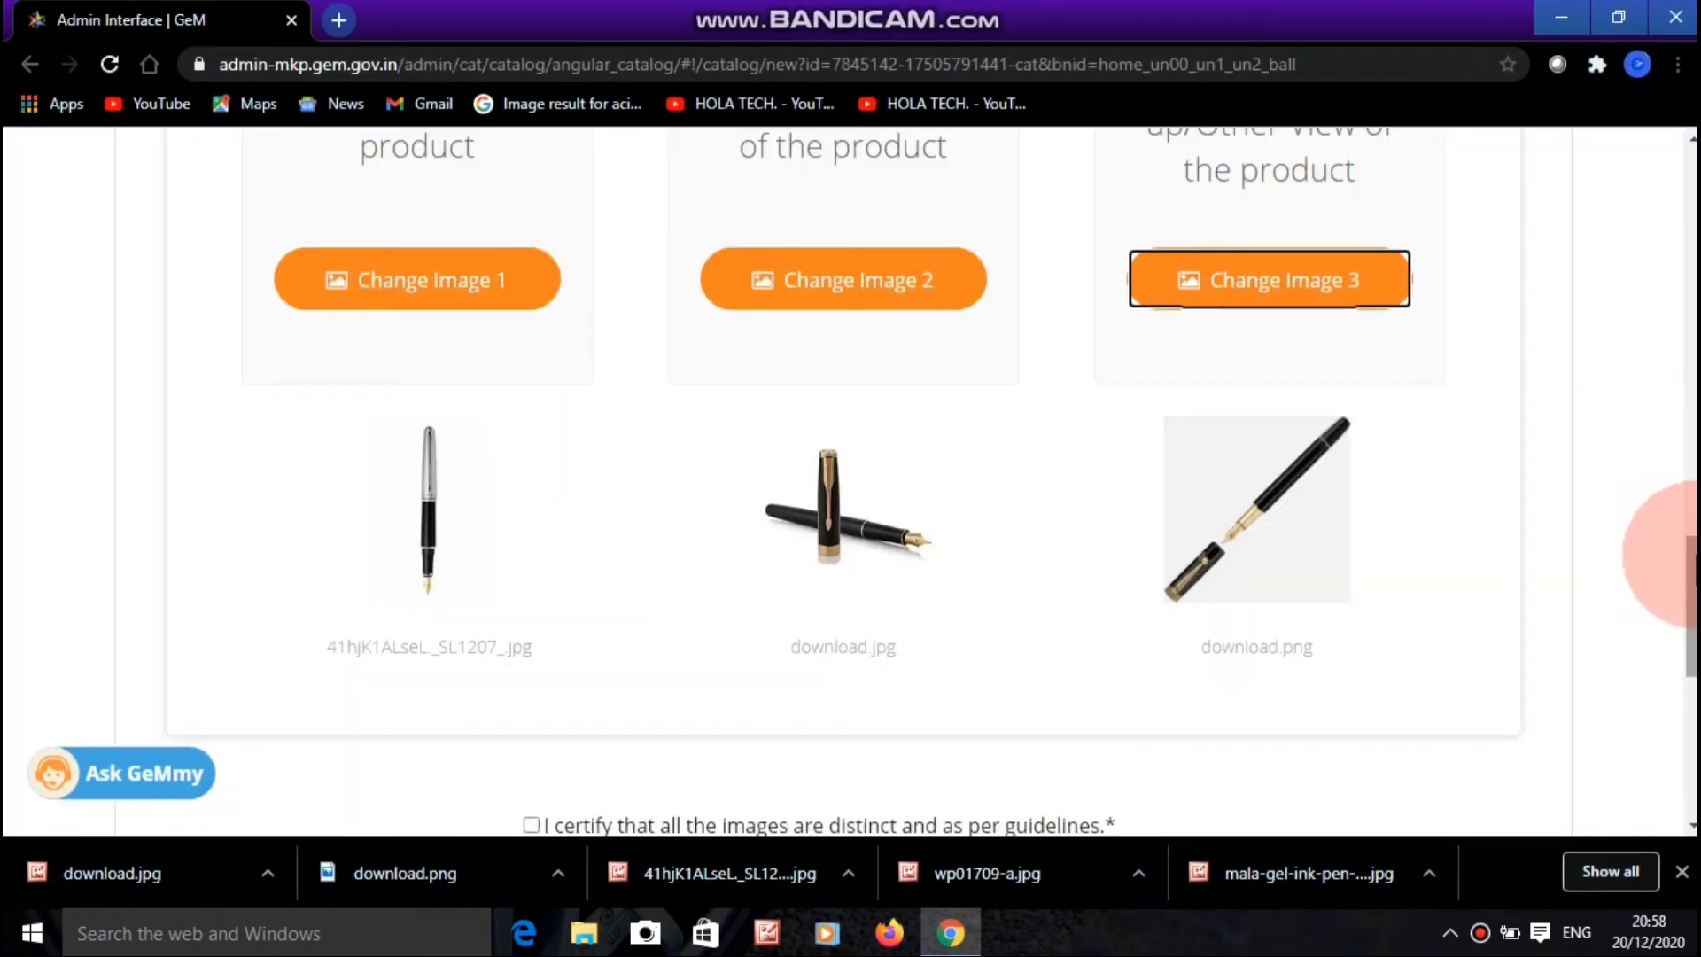
Certify that all the product images are distinct and as per guidelines
scroll(1679, 580, down, 1)
scroll(1670, 583, down, 2)
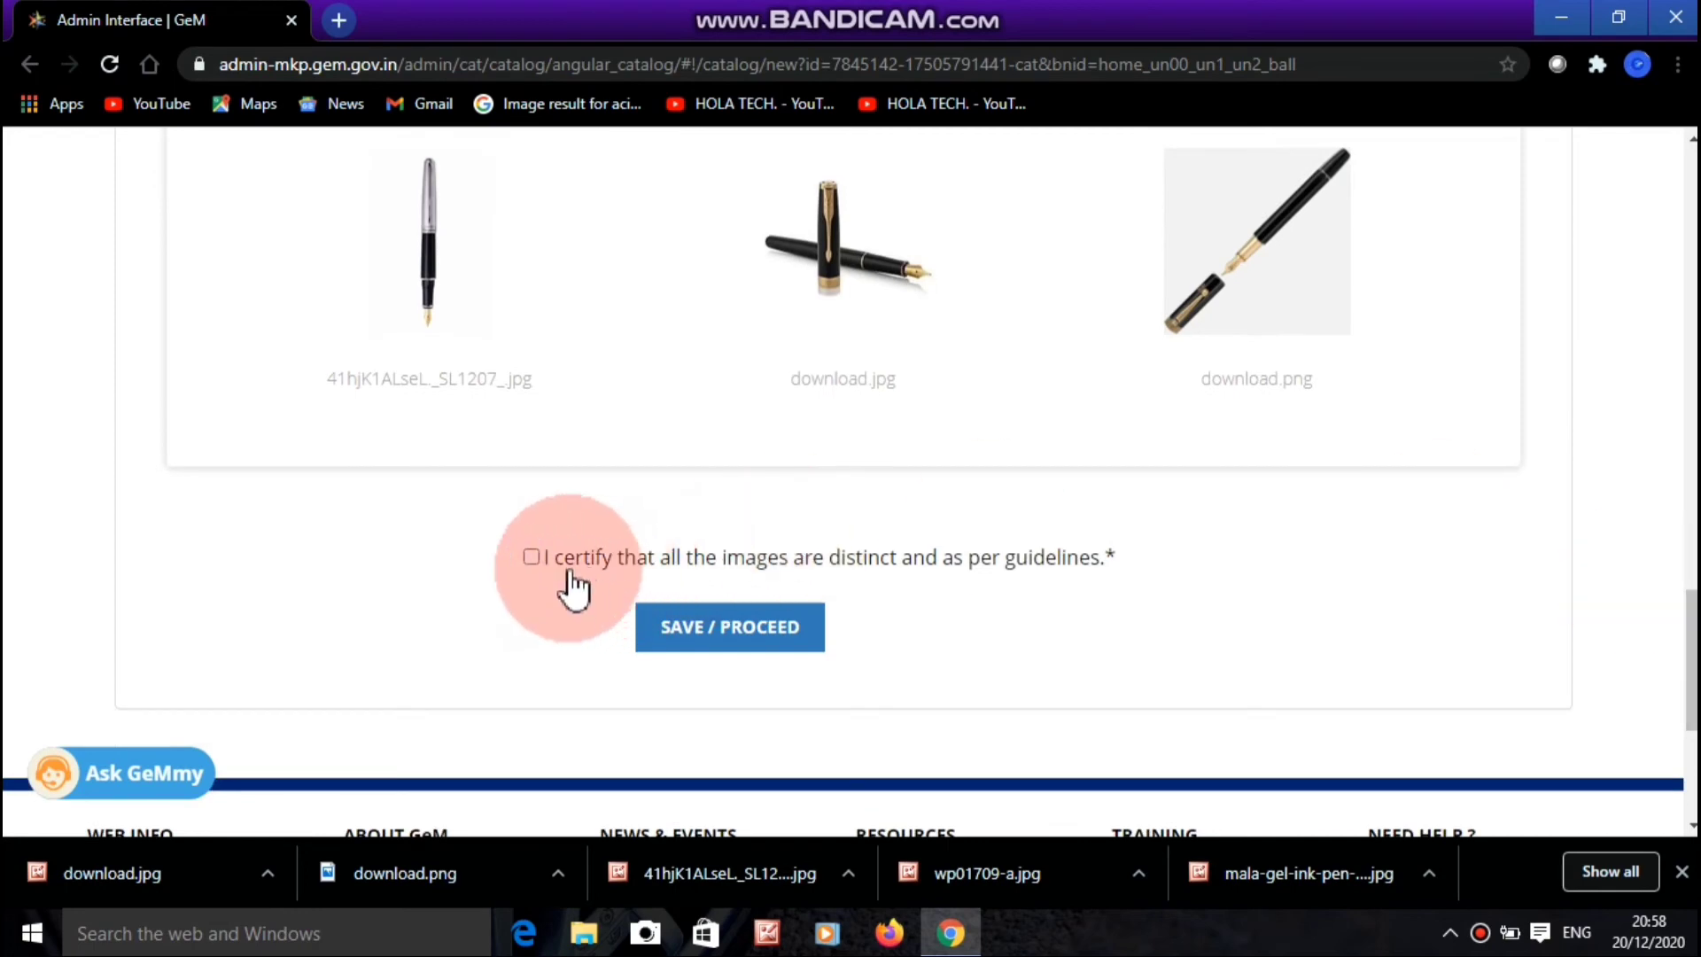
click(532, 558)
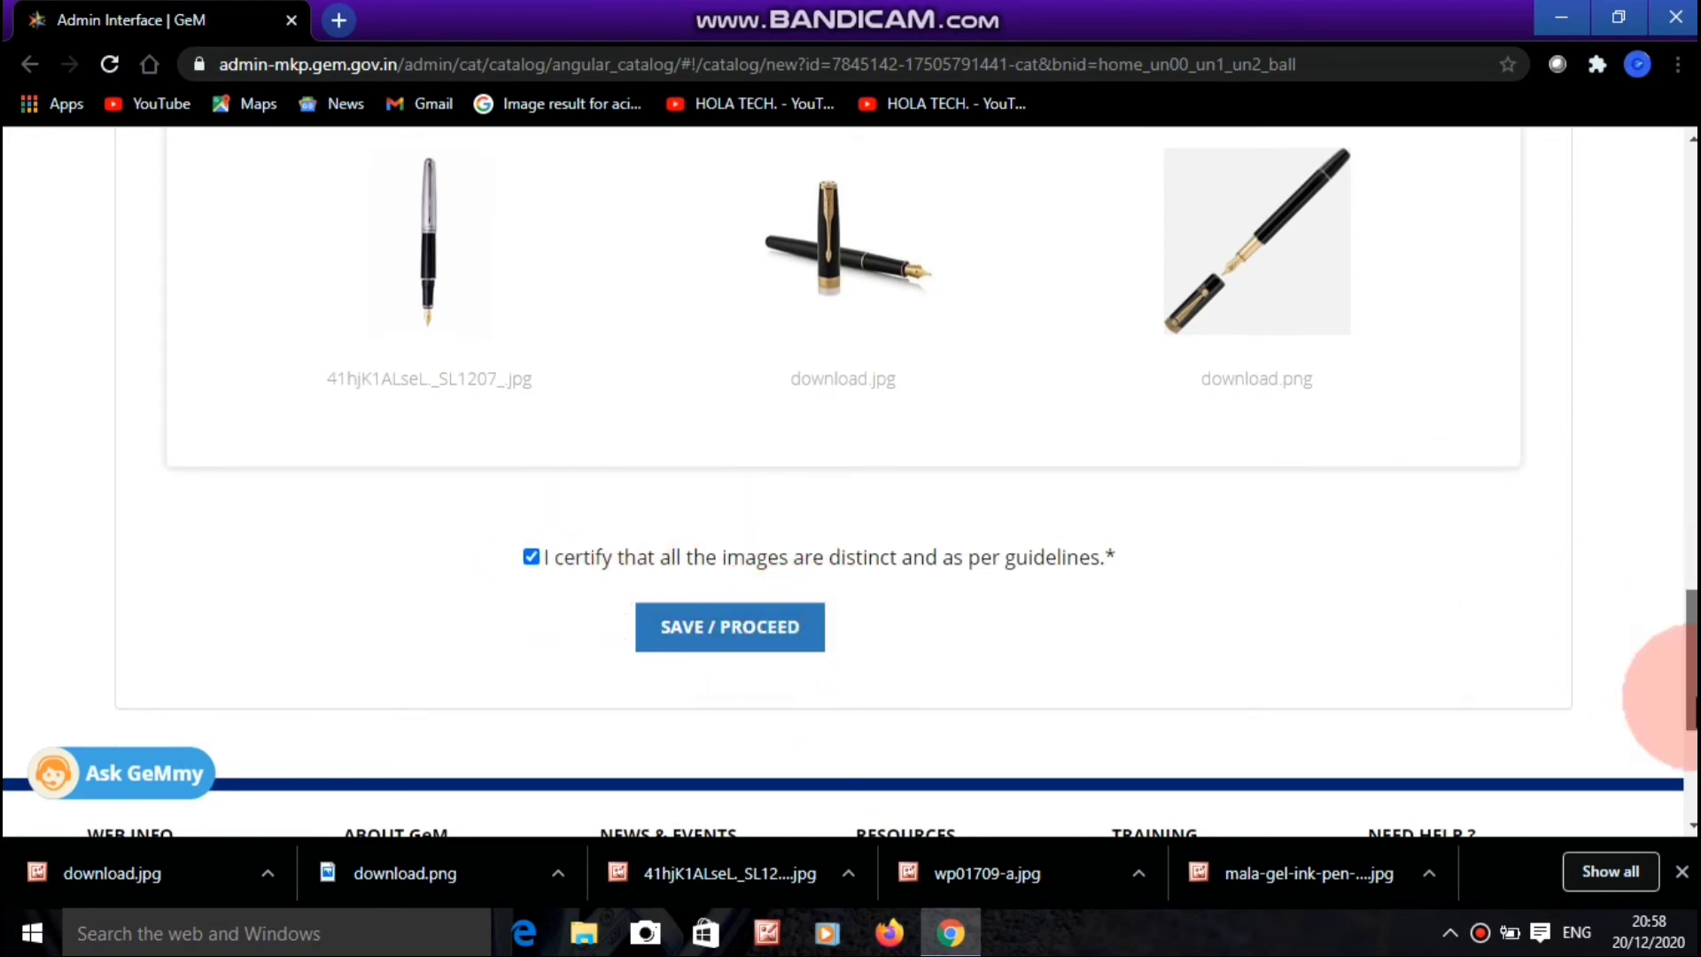
Reopen the Offering Quantity & Price section and check its price, document, delivery and stock fields for invalid entries
drag(1690, 687, 1693, 354)
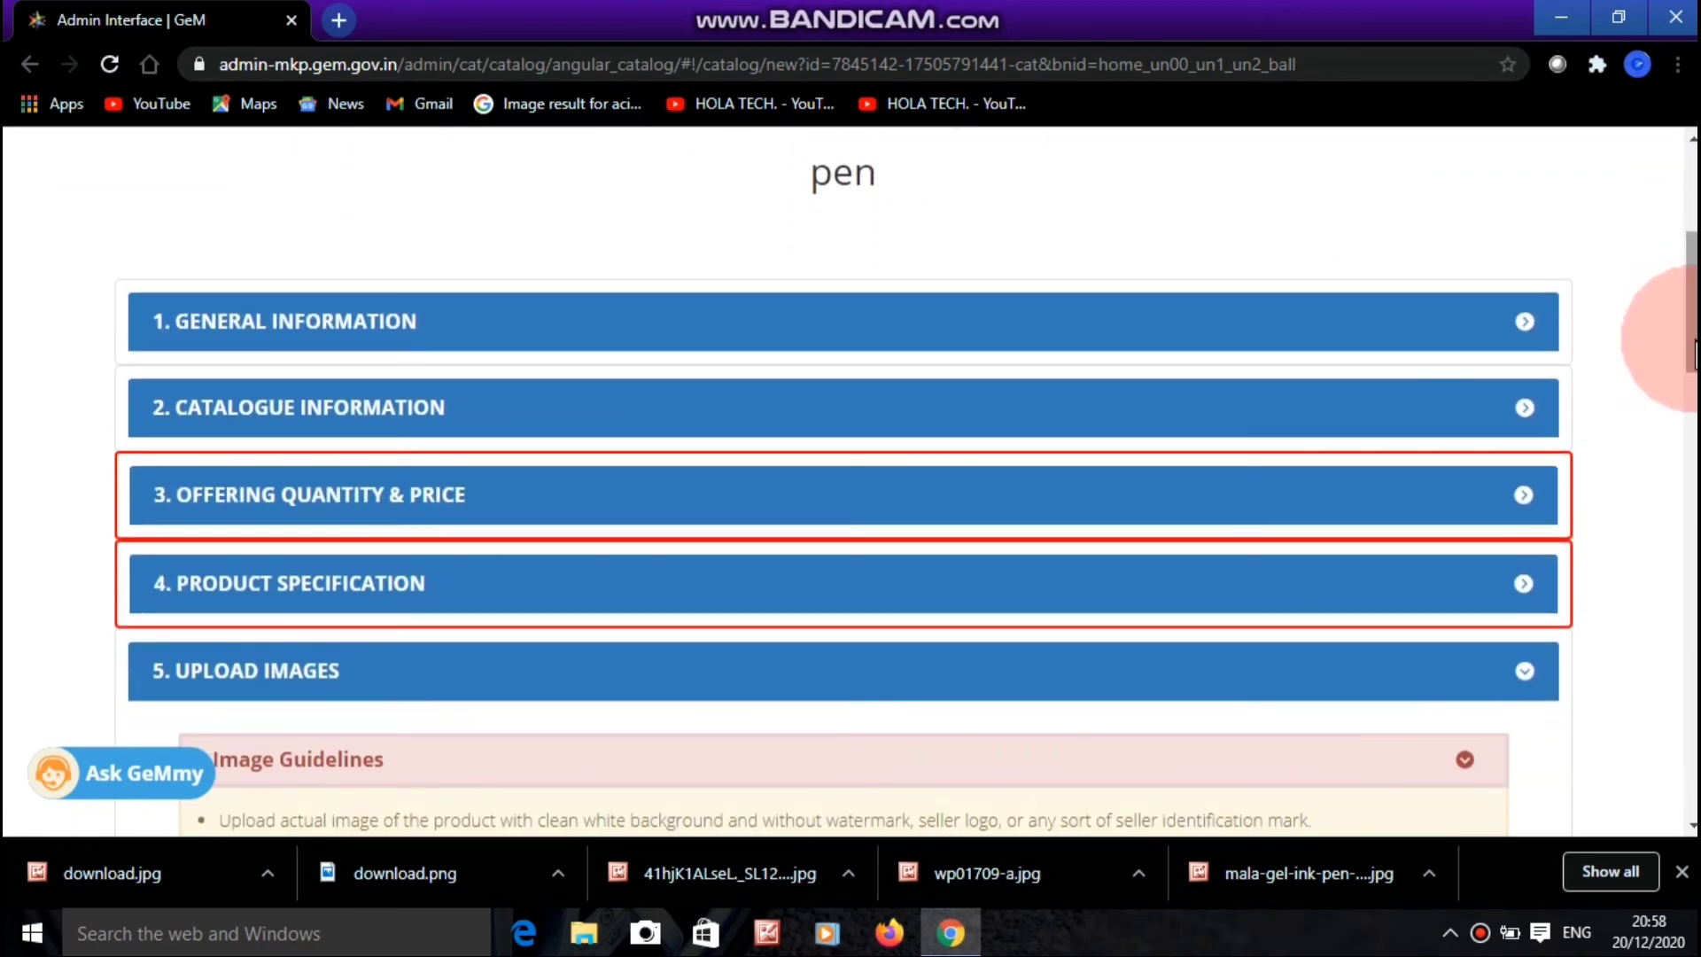
click(1275, 520)
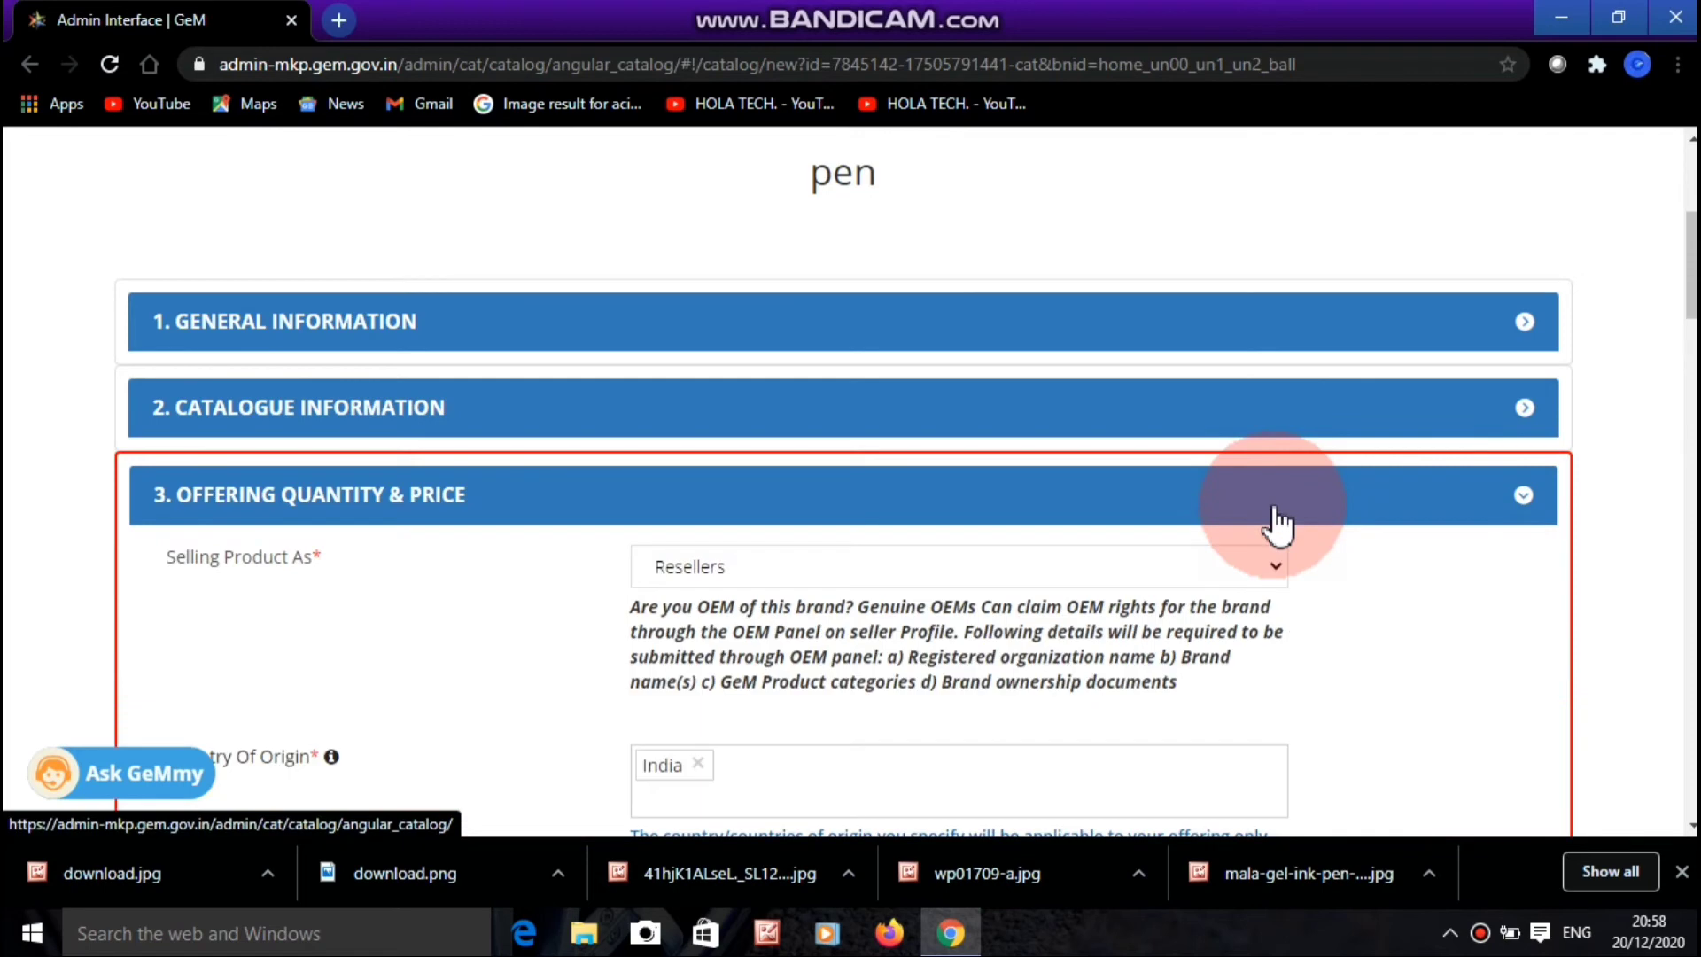
scroll(1392, 603, down, 1)
scroll(1392, 602, down, 5)
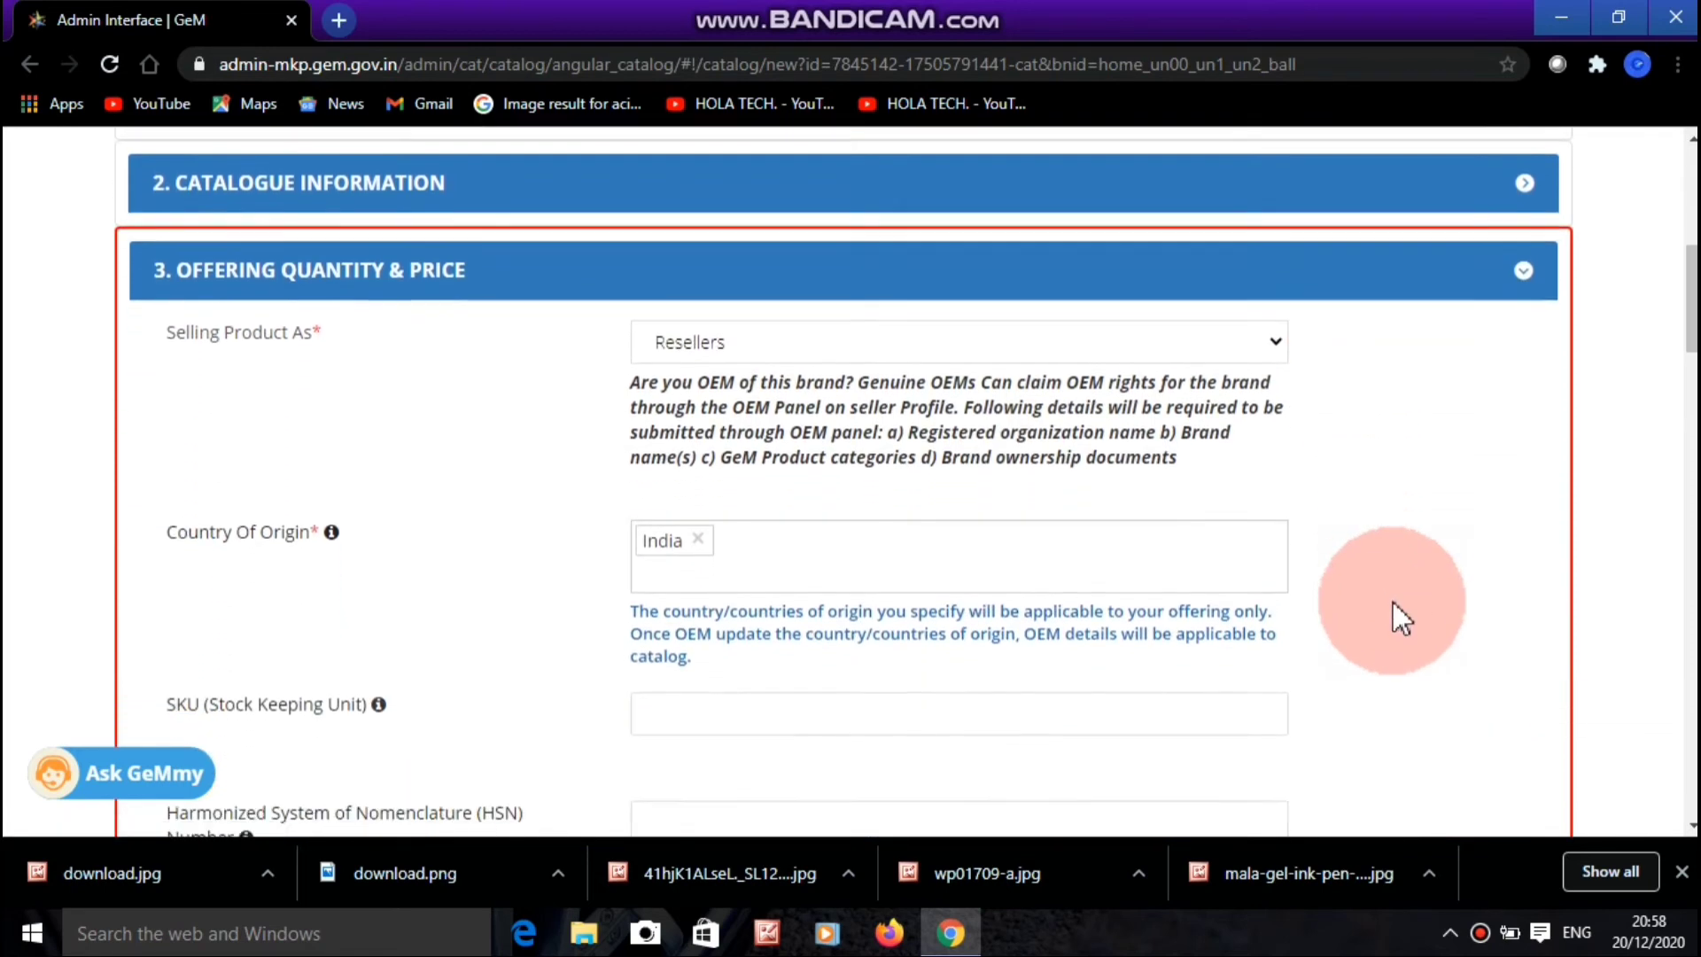
scroll(1392, 603, down, 1)
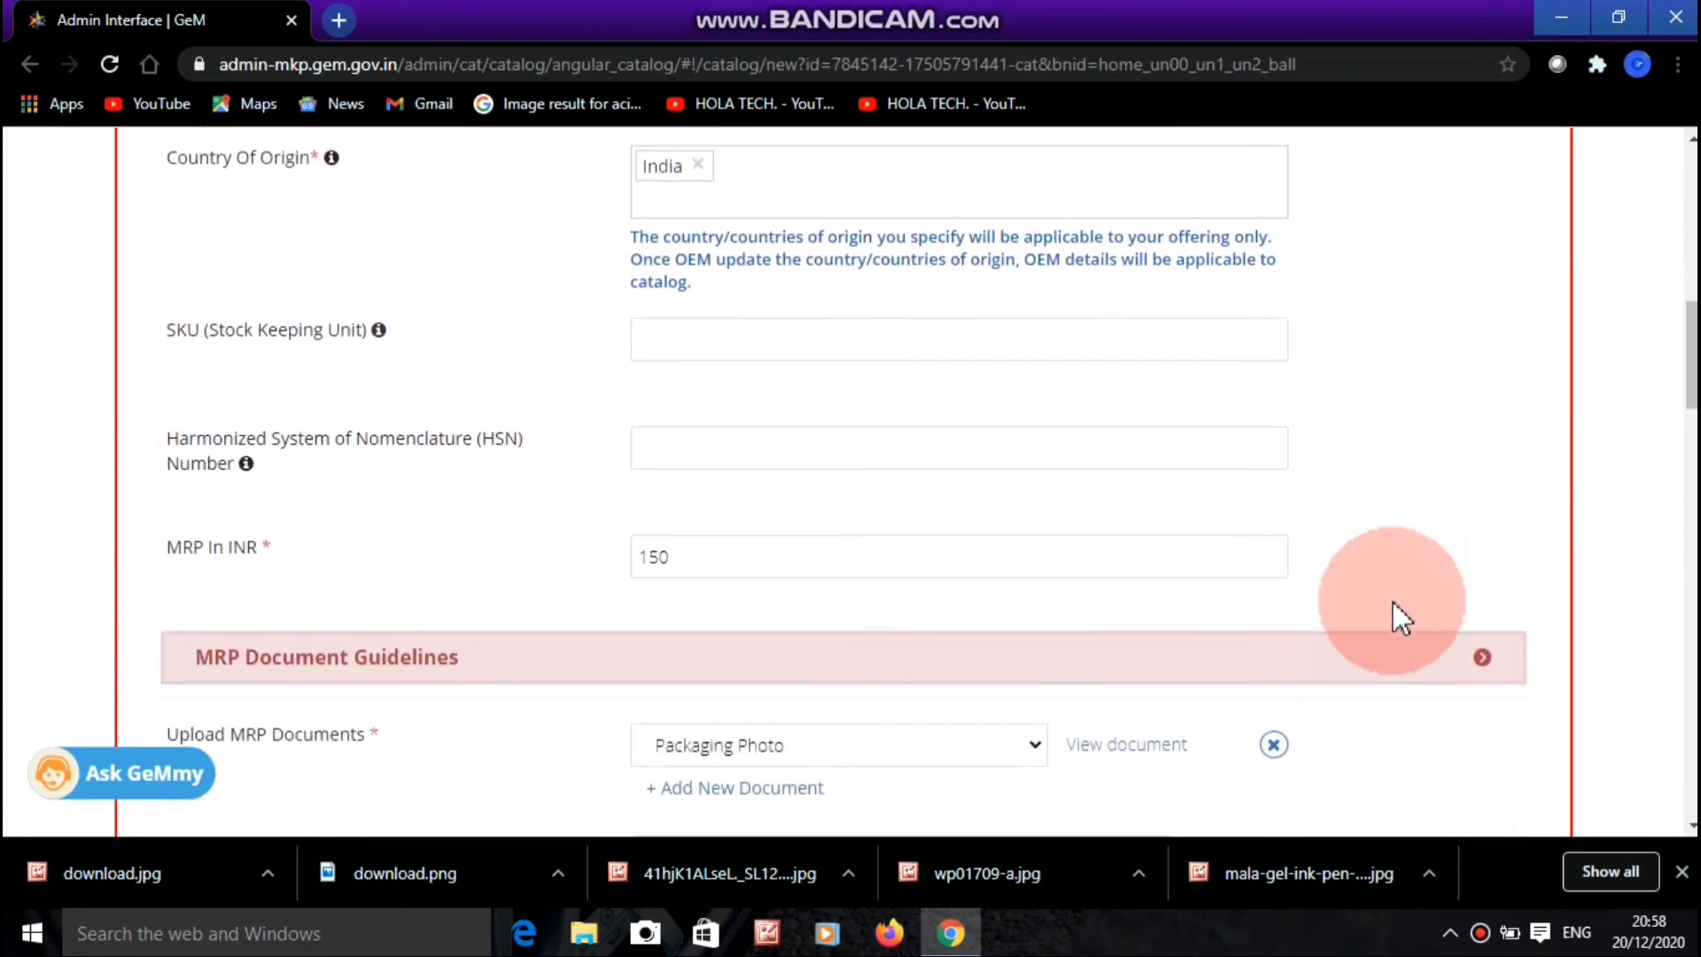
scroll(1392, 602, down, 3)
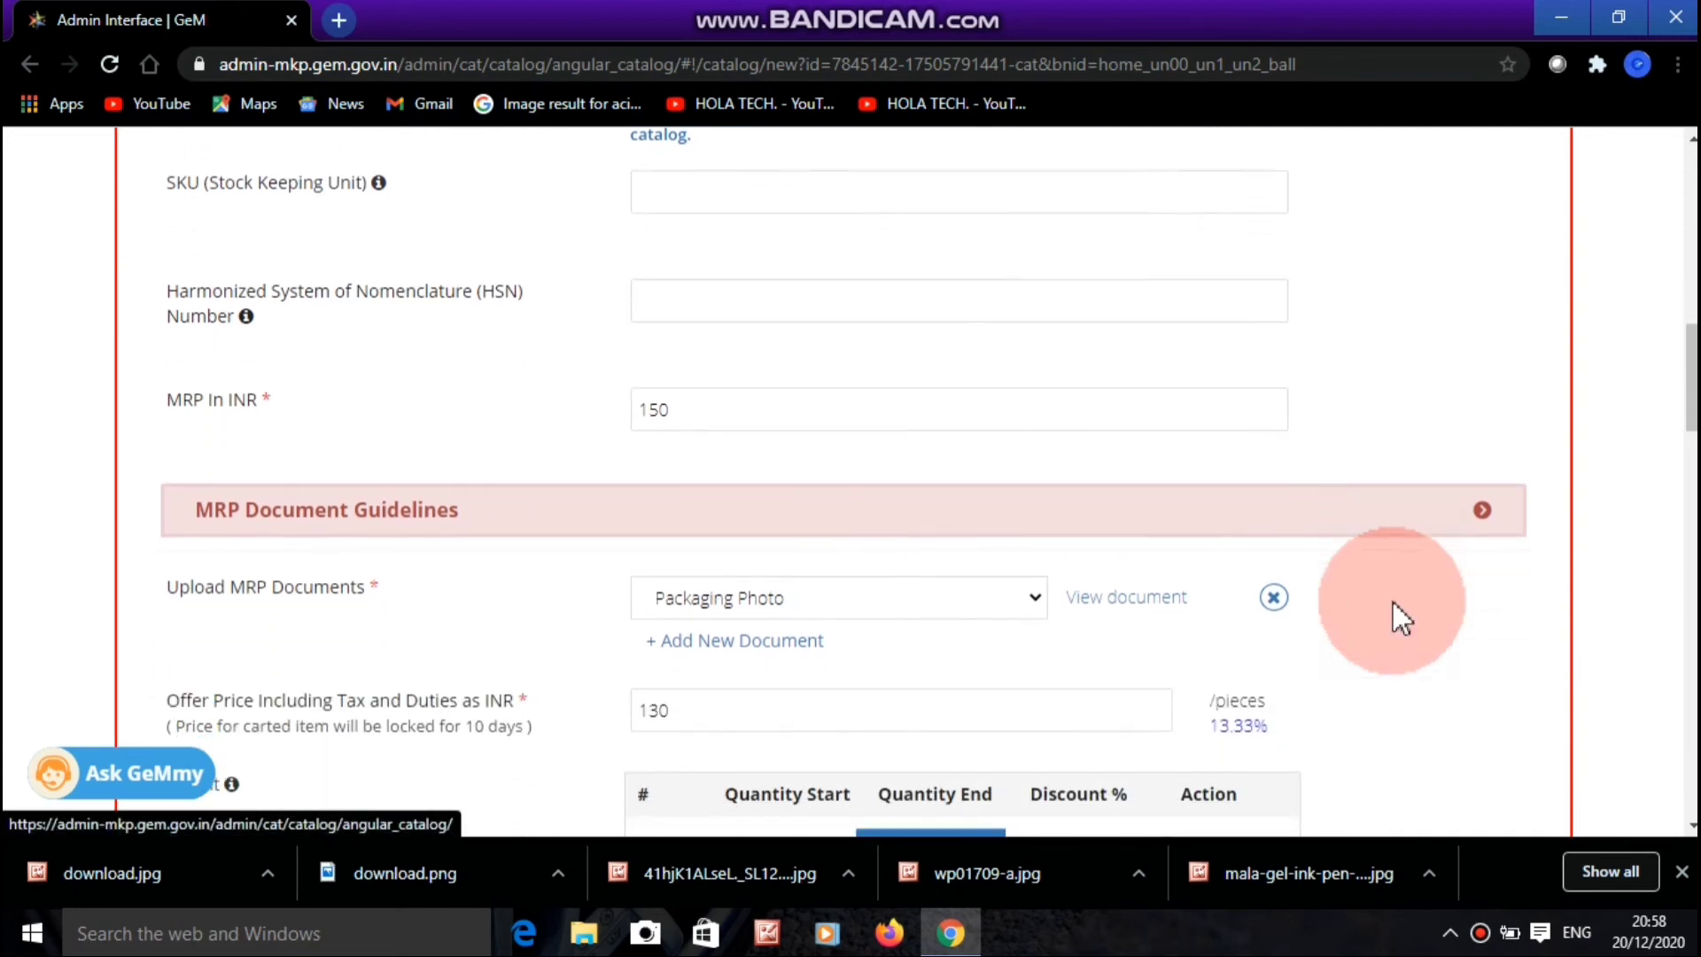
scroll(1393, 603, down, 3)
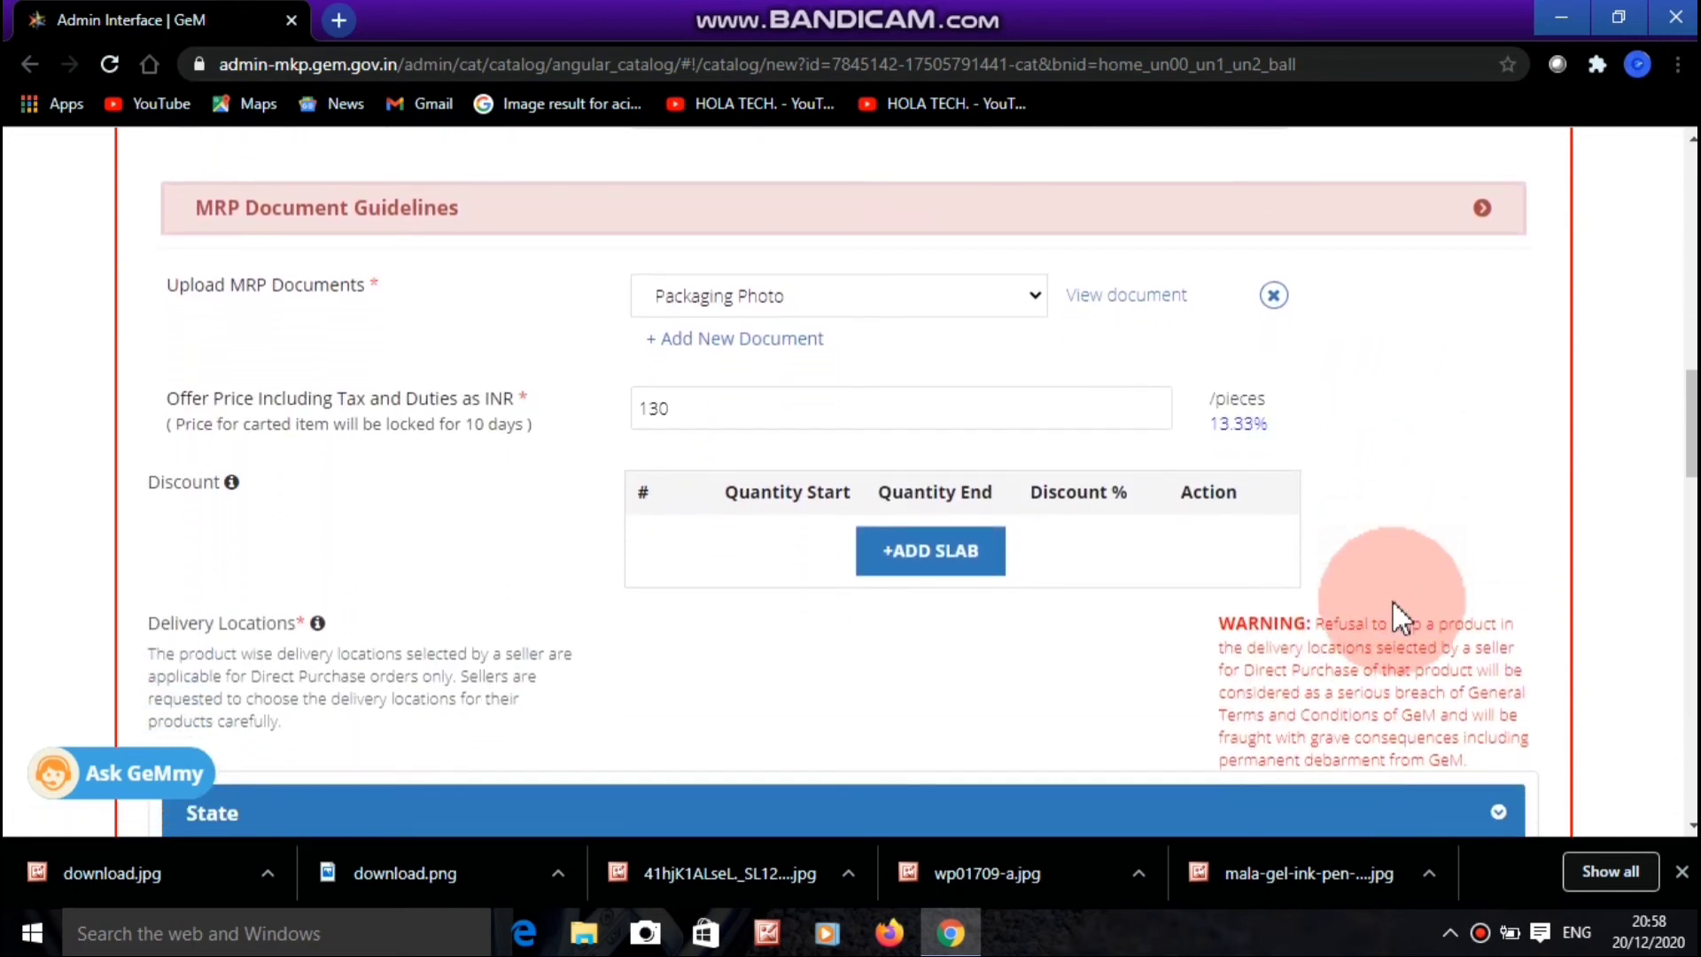
scroll(1392, 602, down, 3)
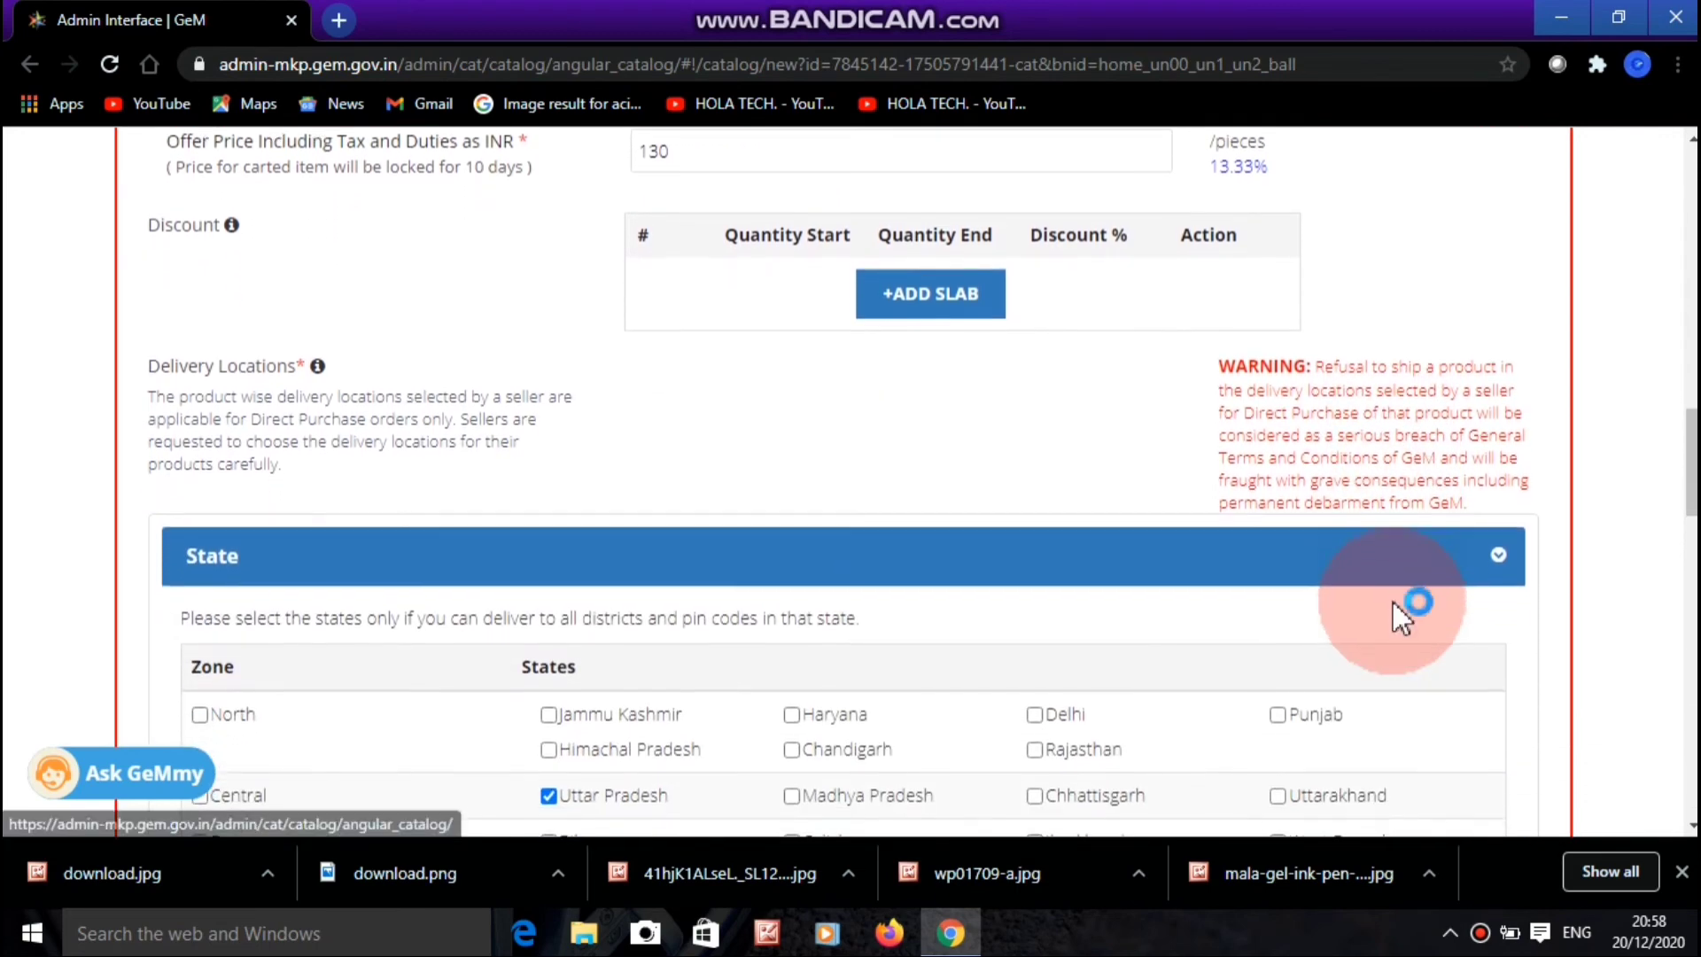
scroll(1392, 602, down, 6)
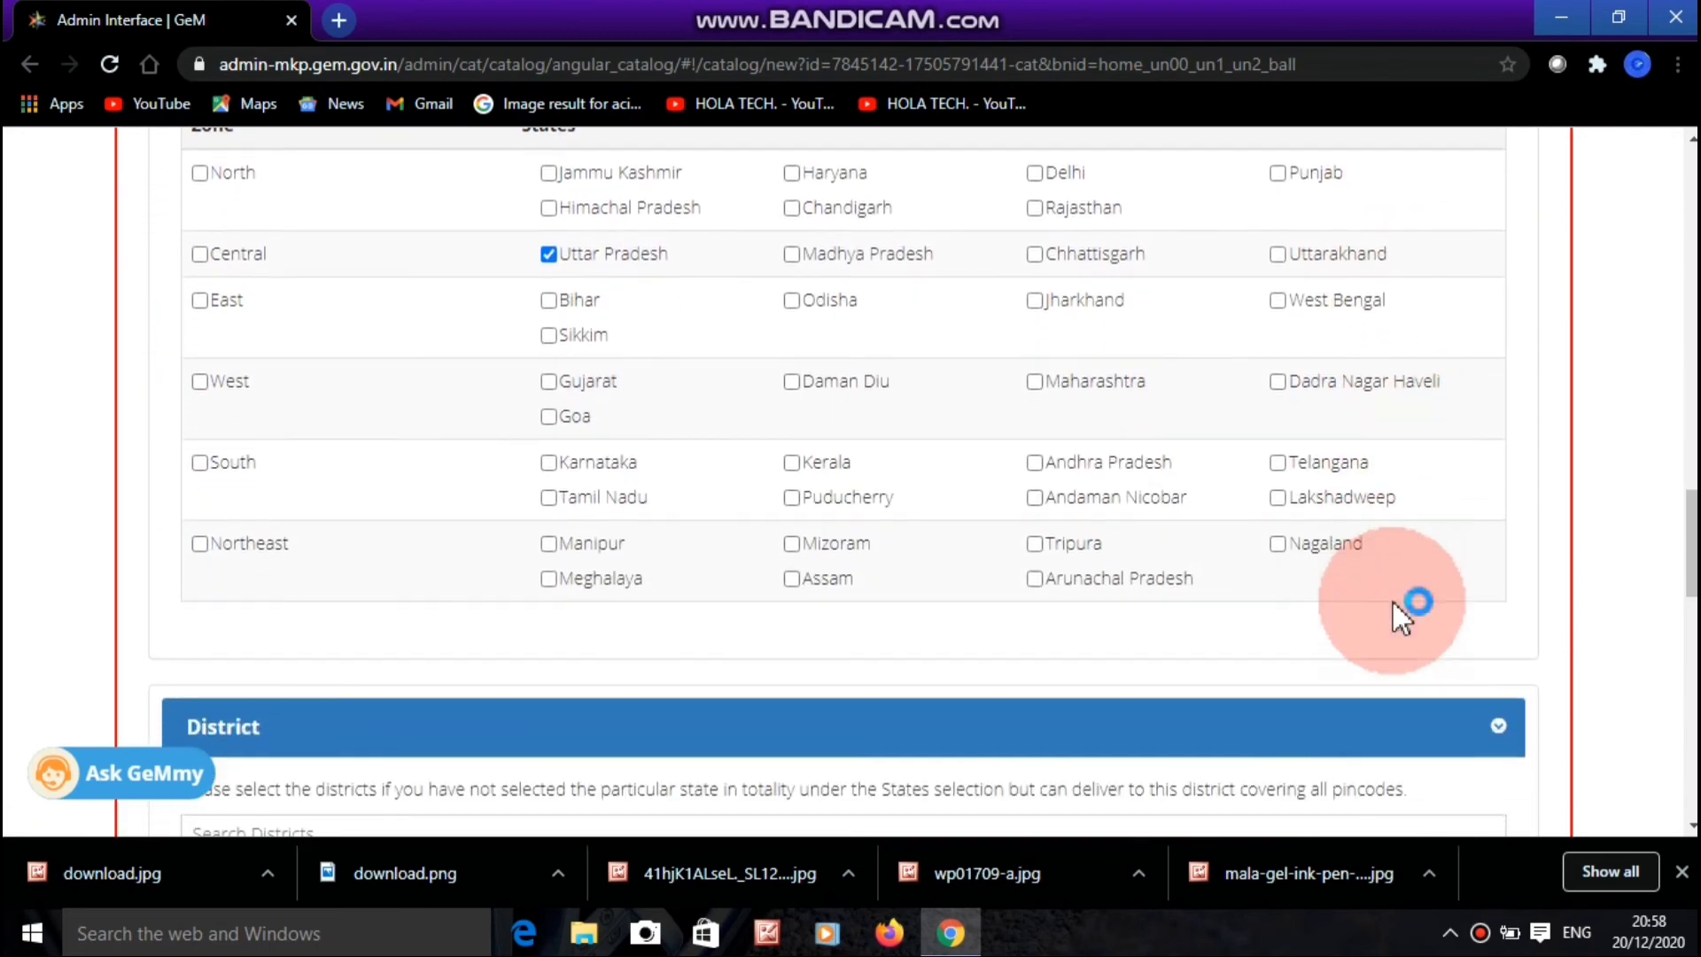
scroll(1393, 602, down, 3)
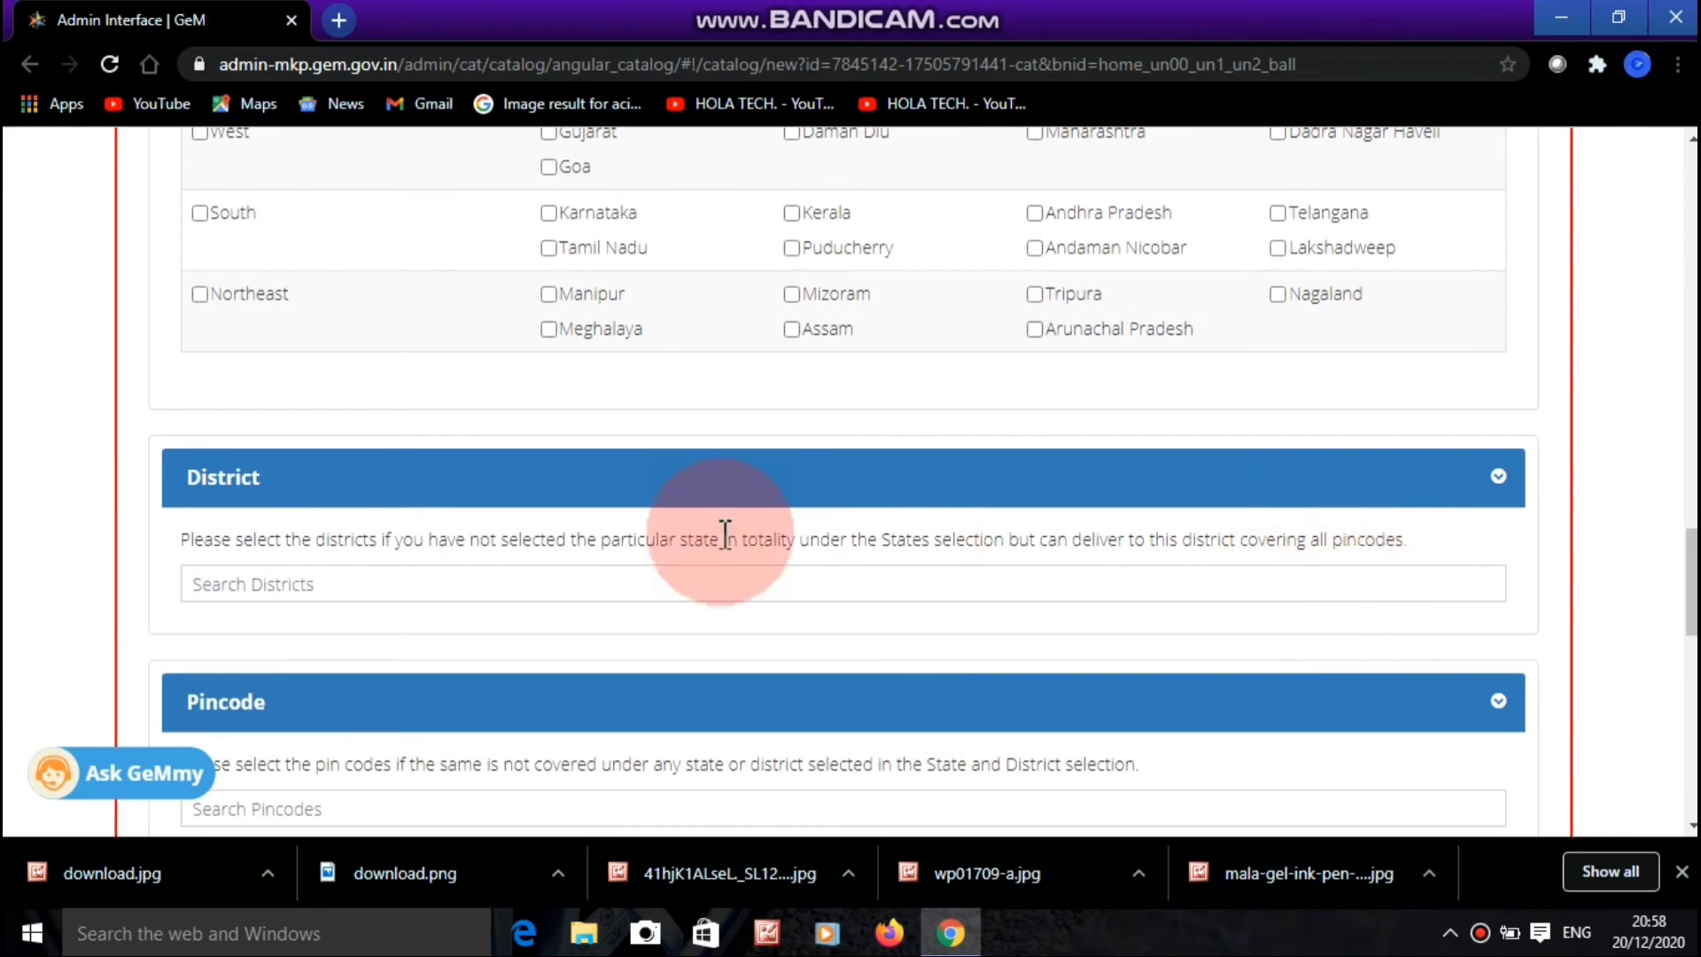
click(381, 576)
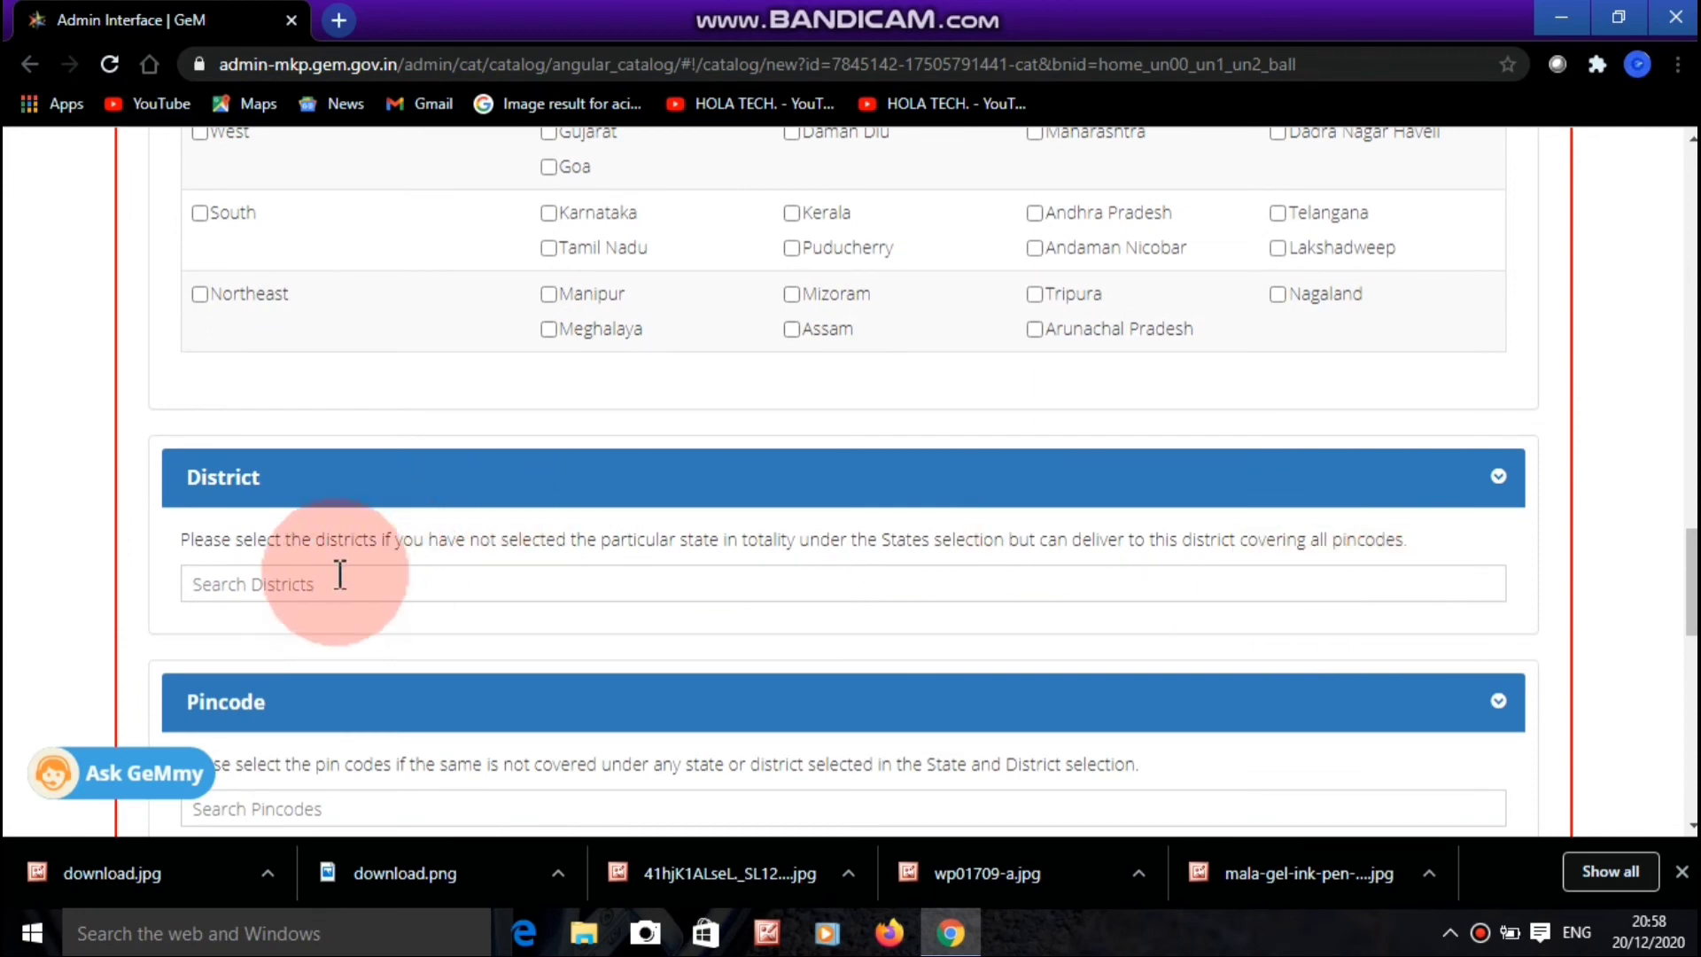
scroll(339, 620, down, 2)
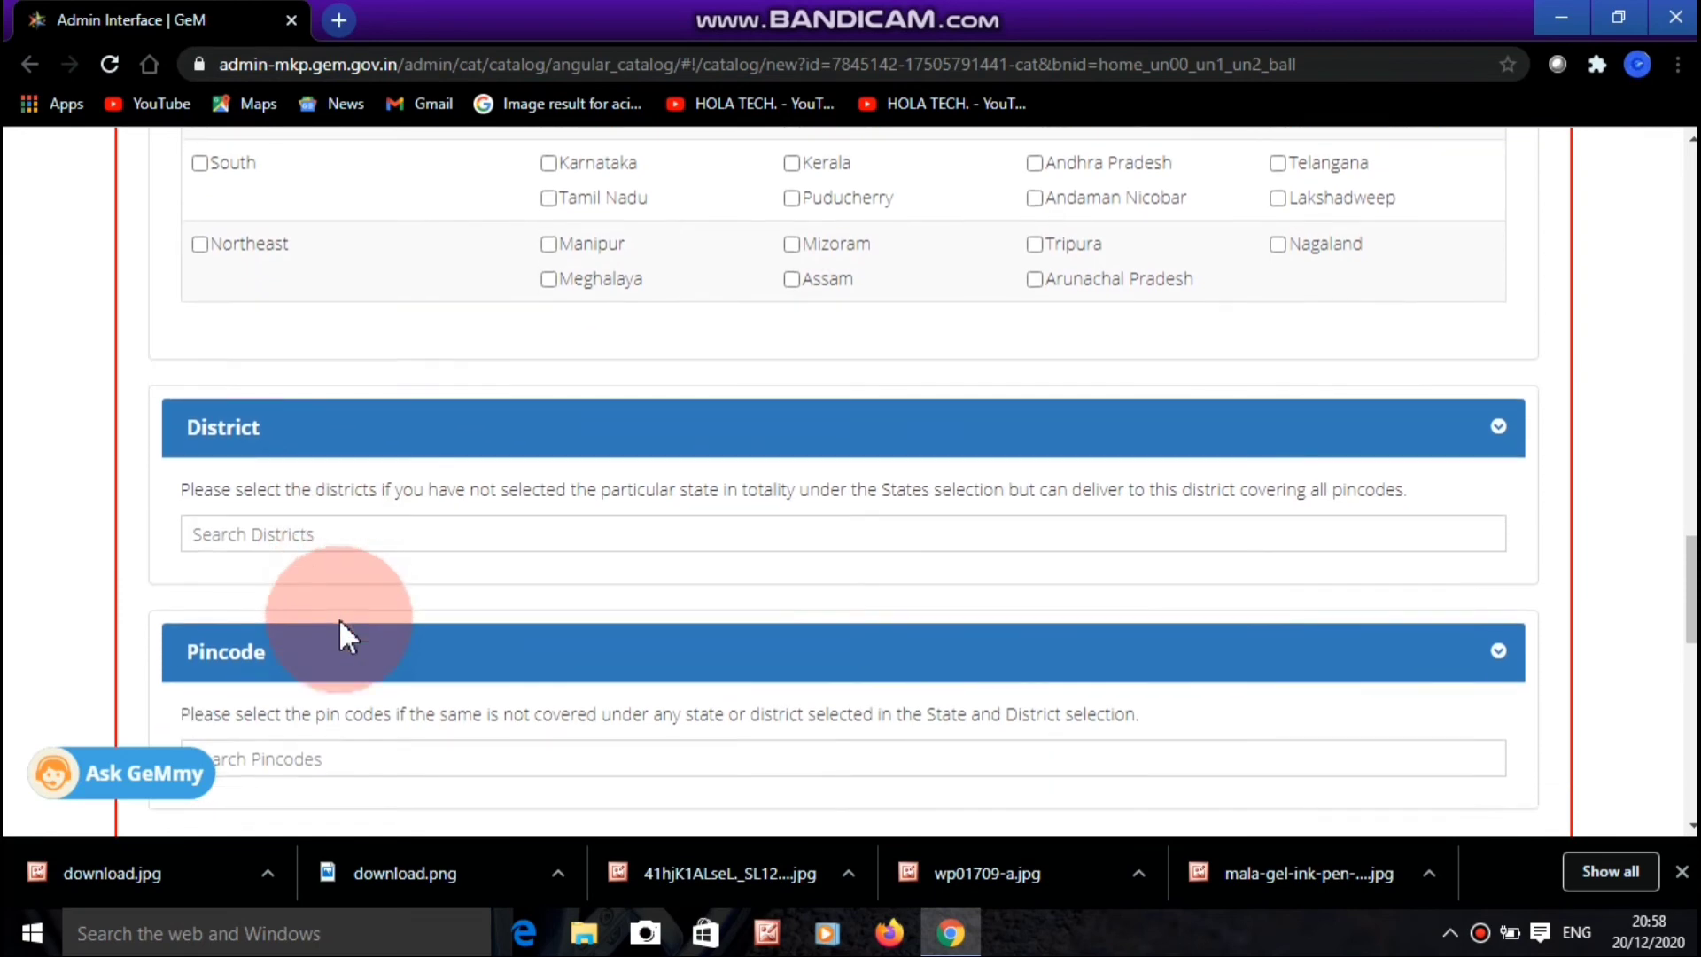
scroll(344, 620, down, 4)
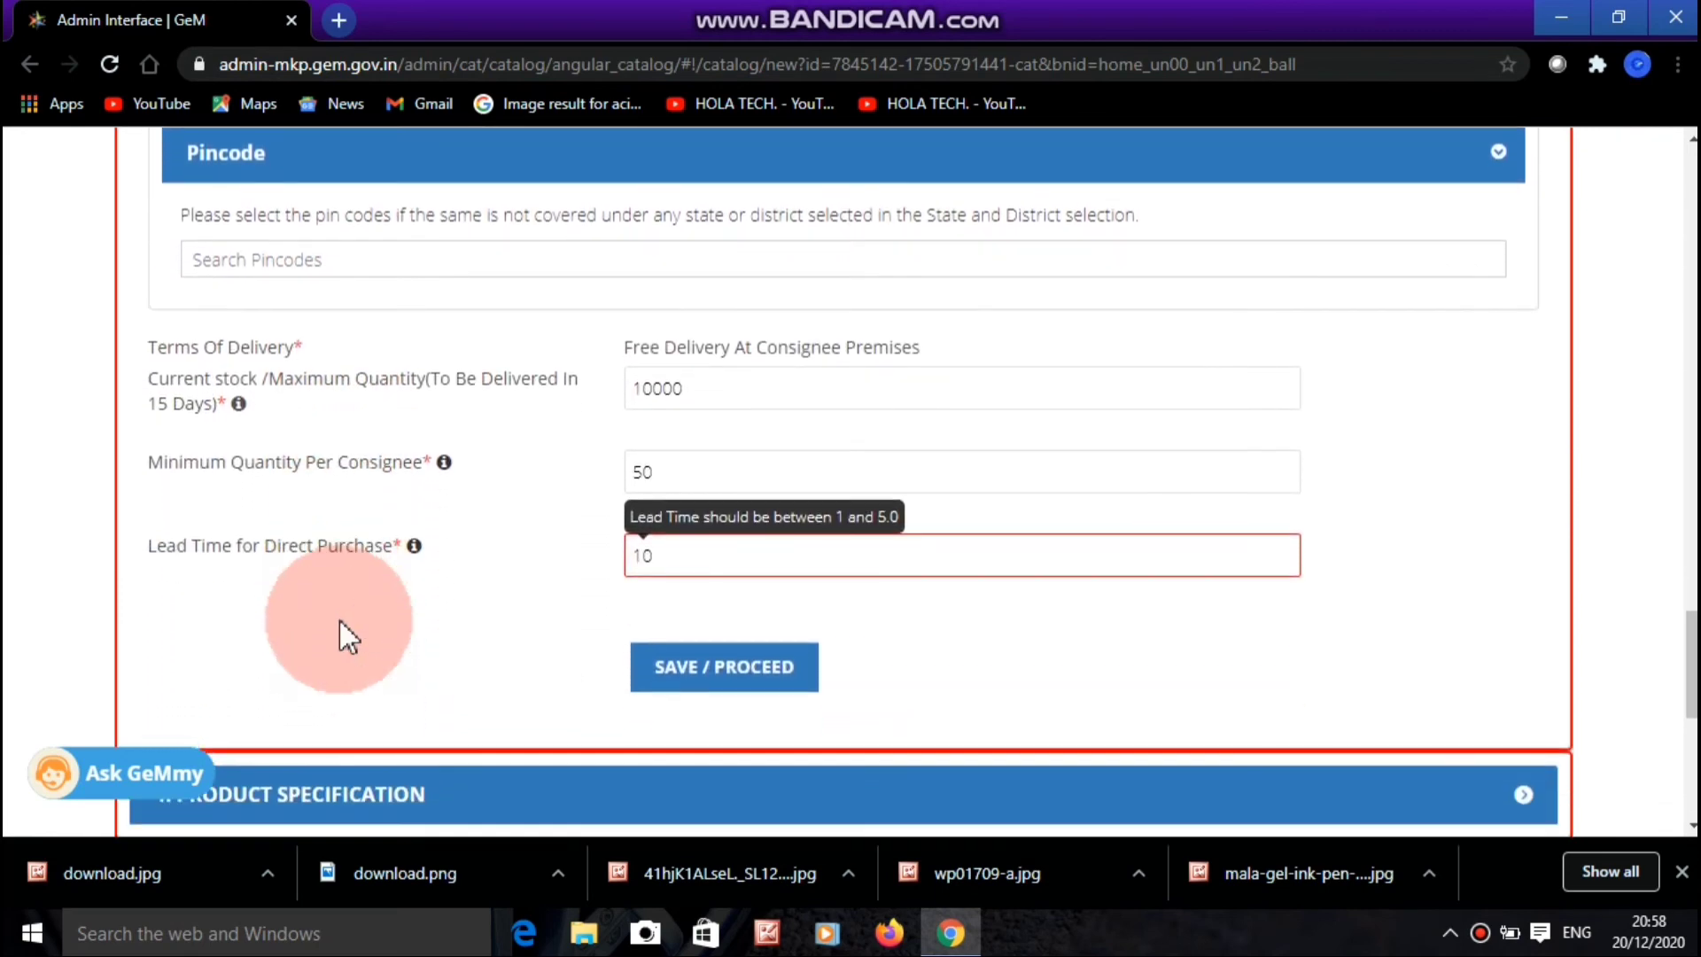
Set the lead time for direct purchase to 5 and save the Offering Quantity & Price section
click(679, 564)
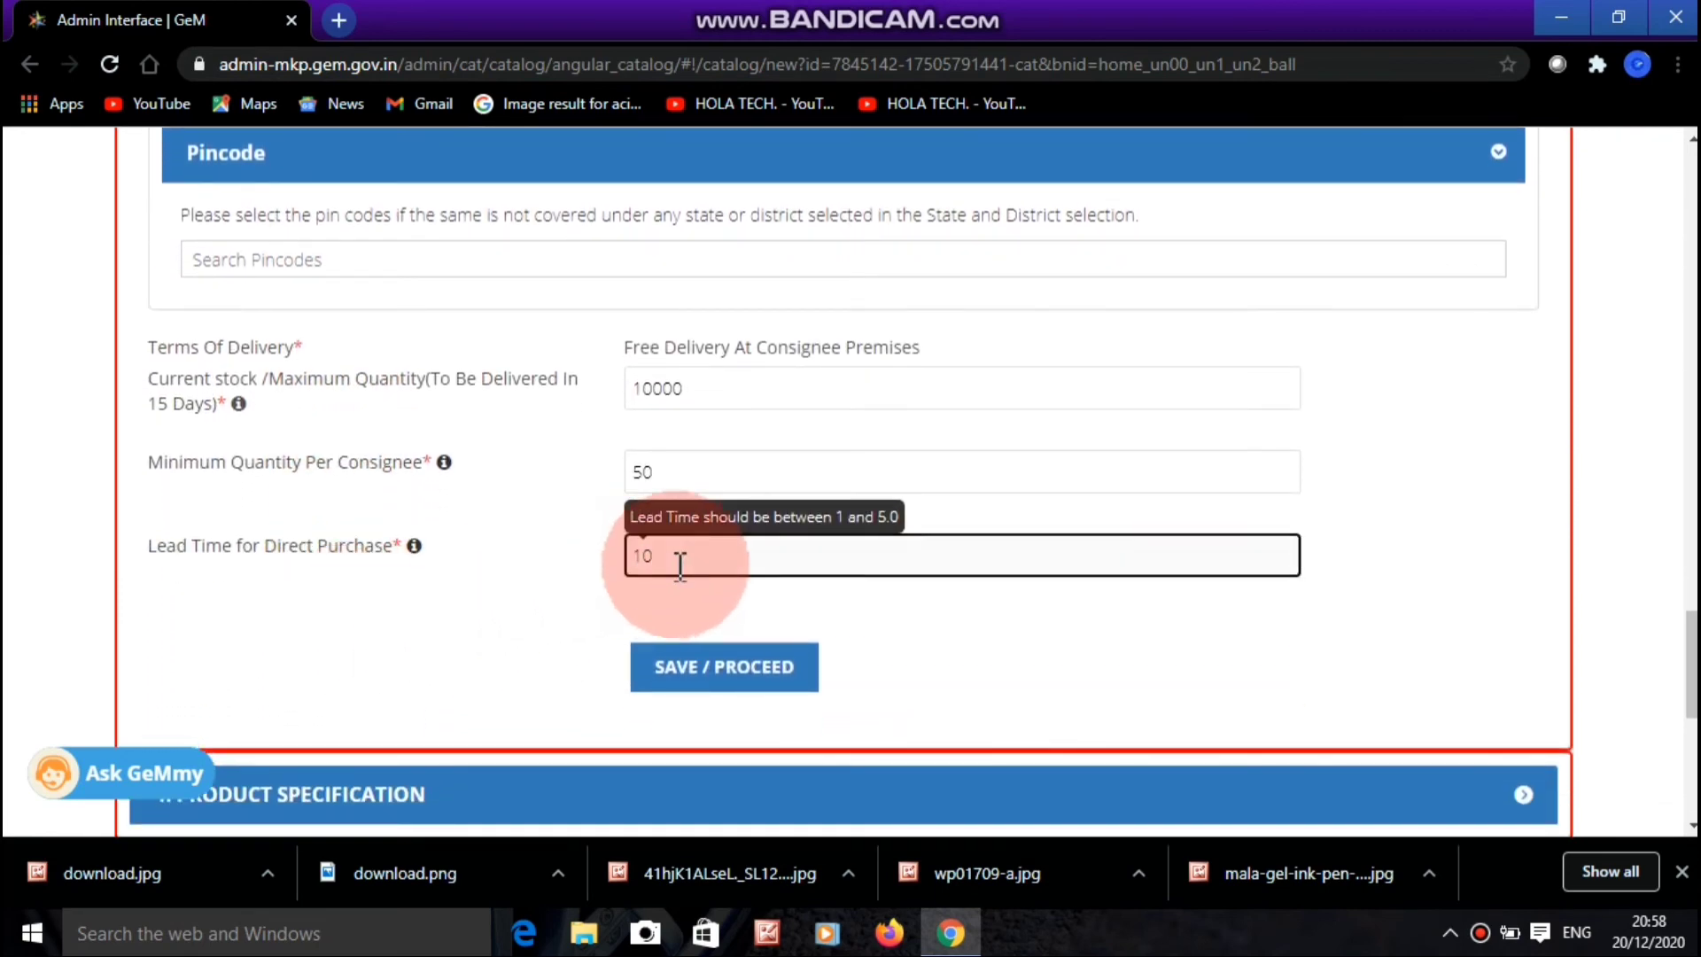
key(BackSpace)
key(BackSpace)
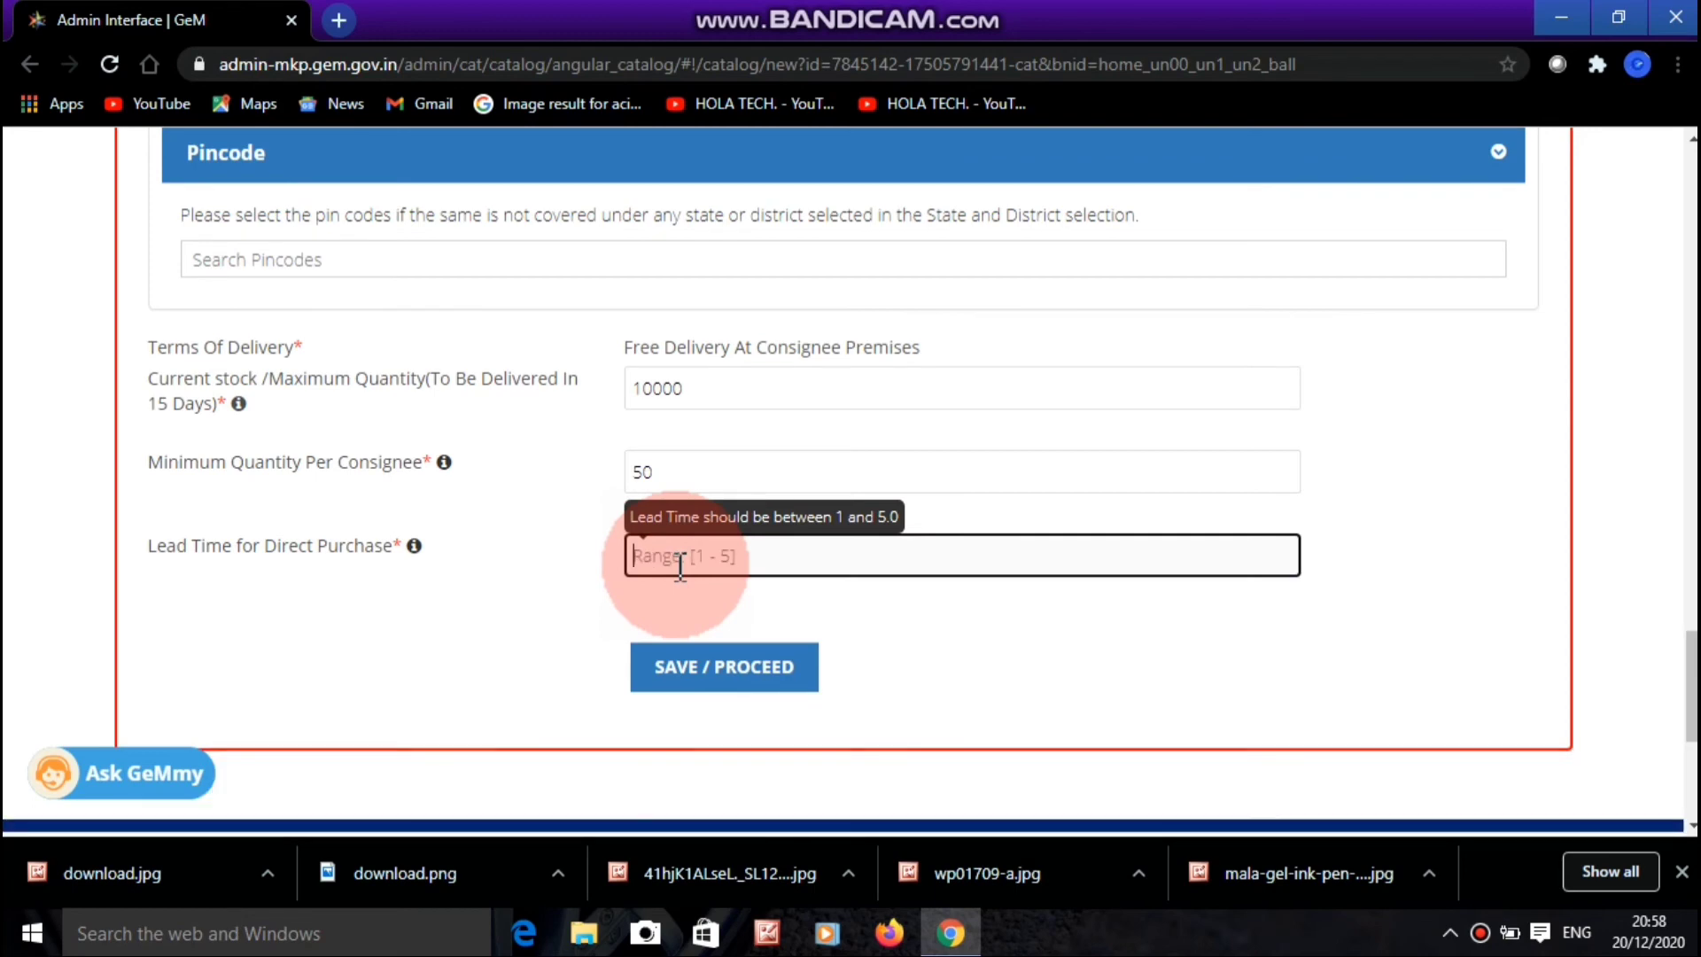
text(5)
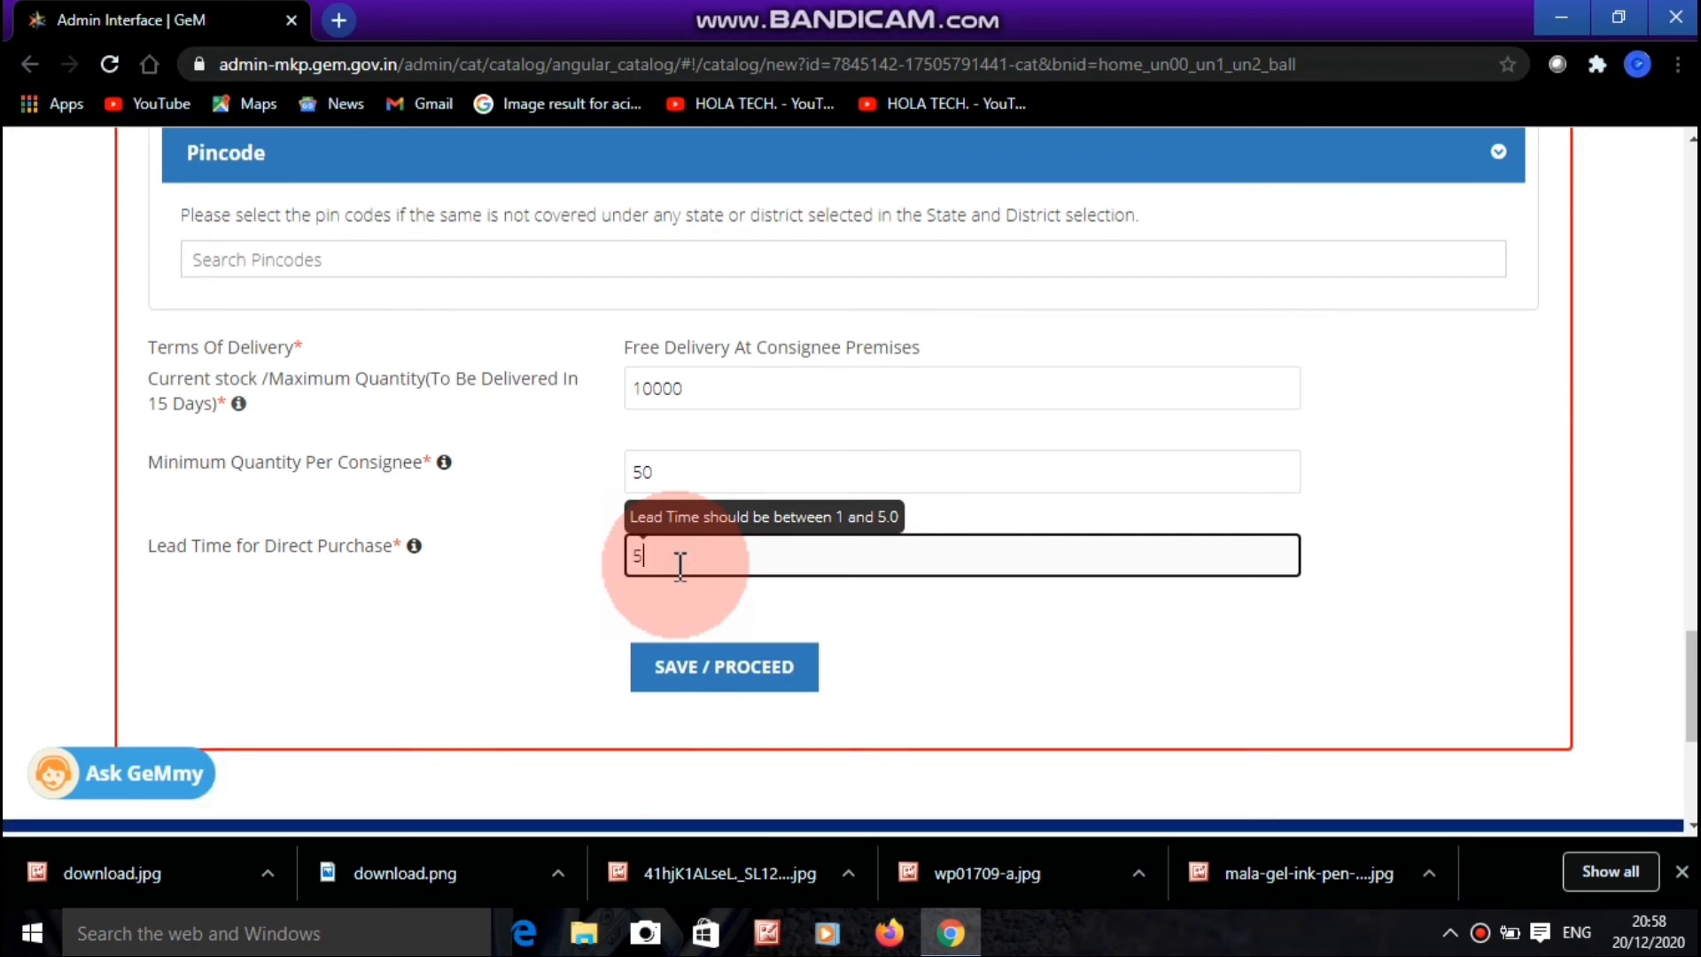
click(700, 679)
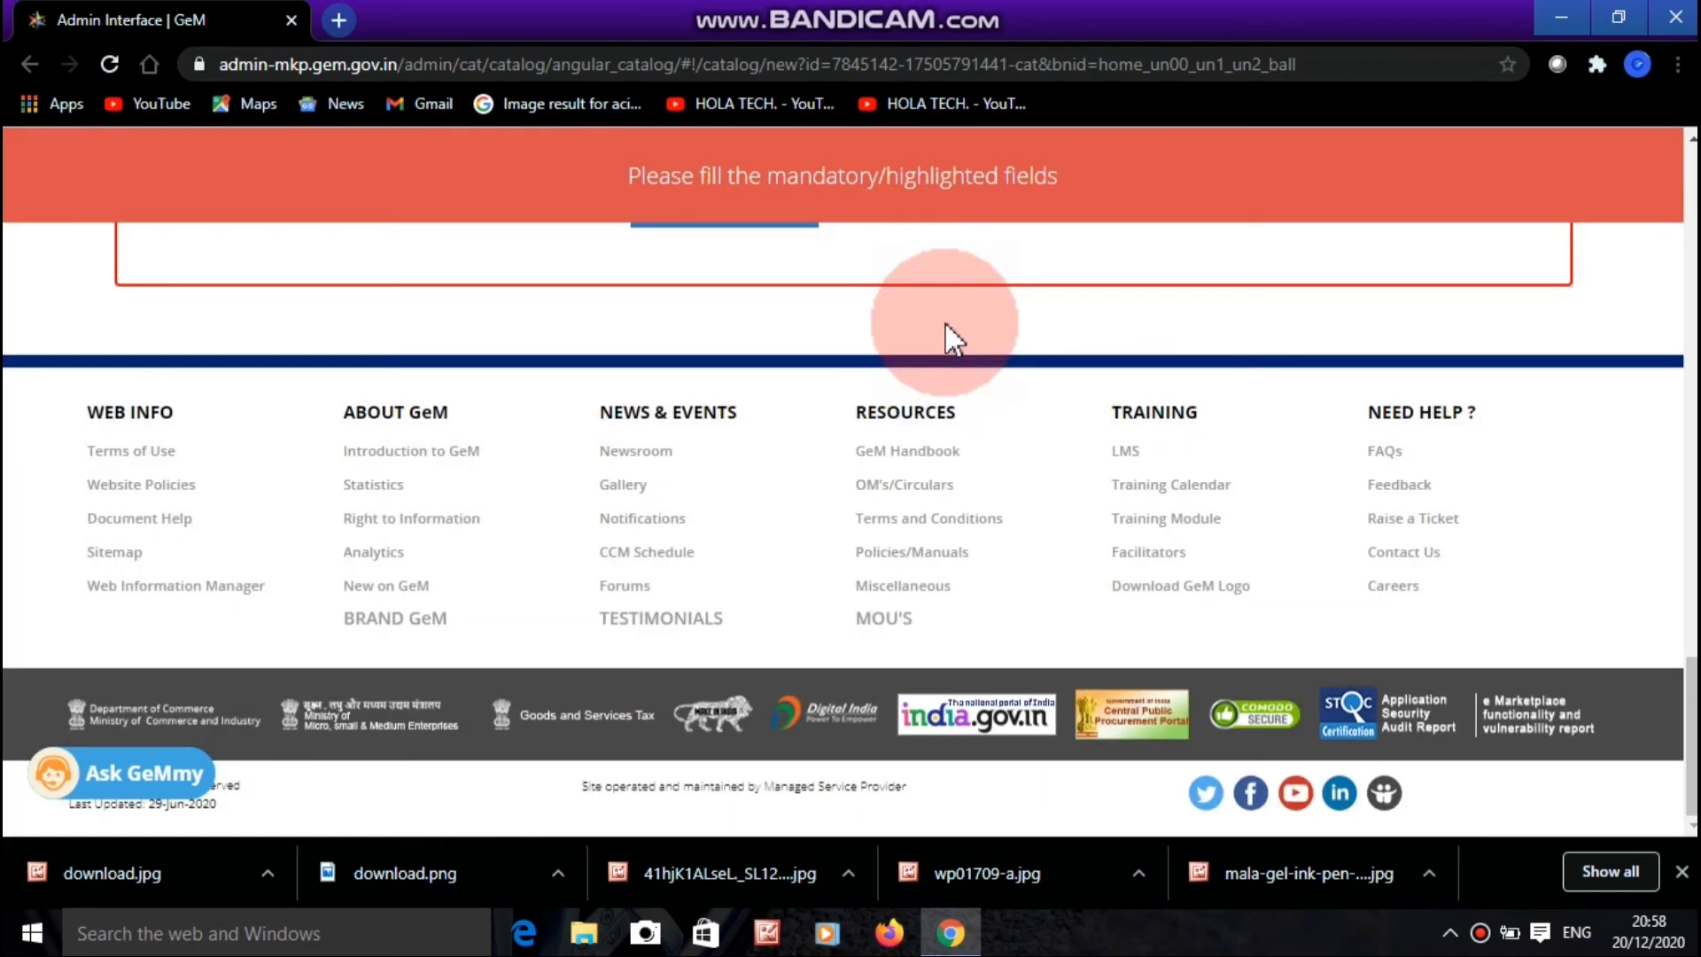
Enter "yes" as the water-based type of ink and select all ink colors in the Product Specification section
scroll(944, 322, up, 3)
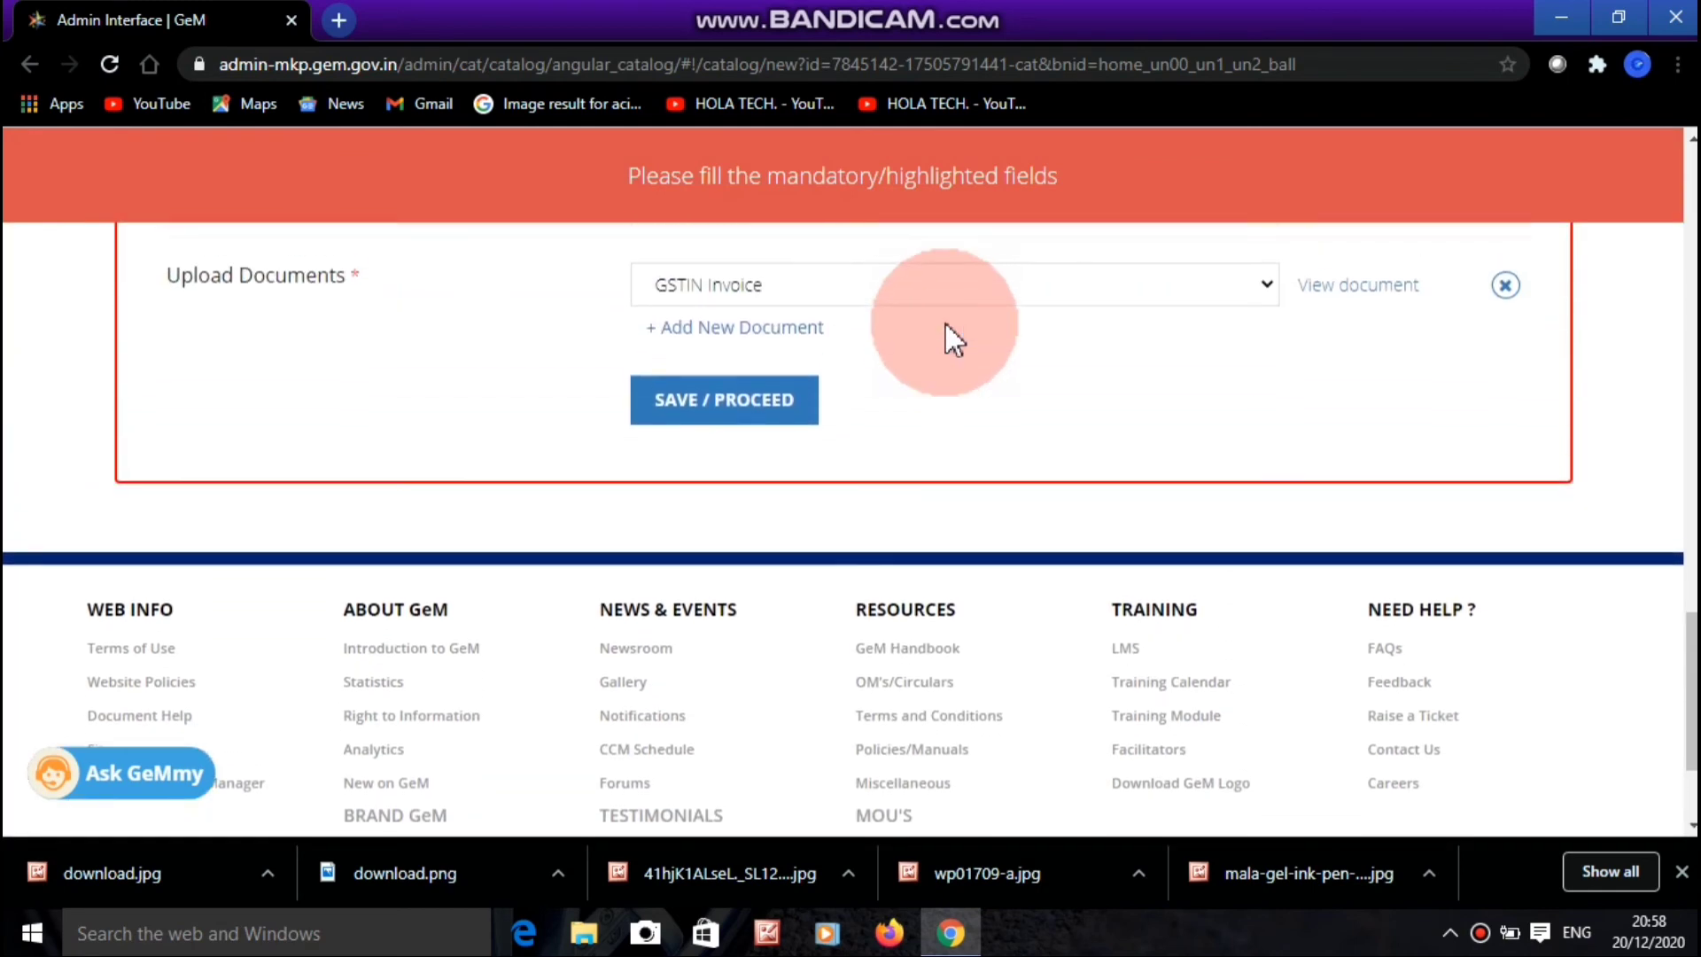
scroll(944, 323, up, 10)
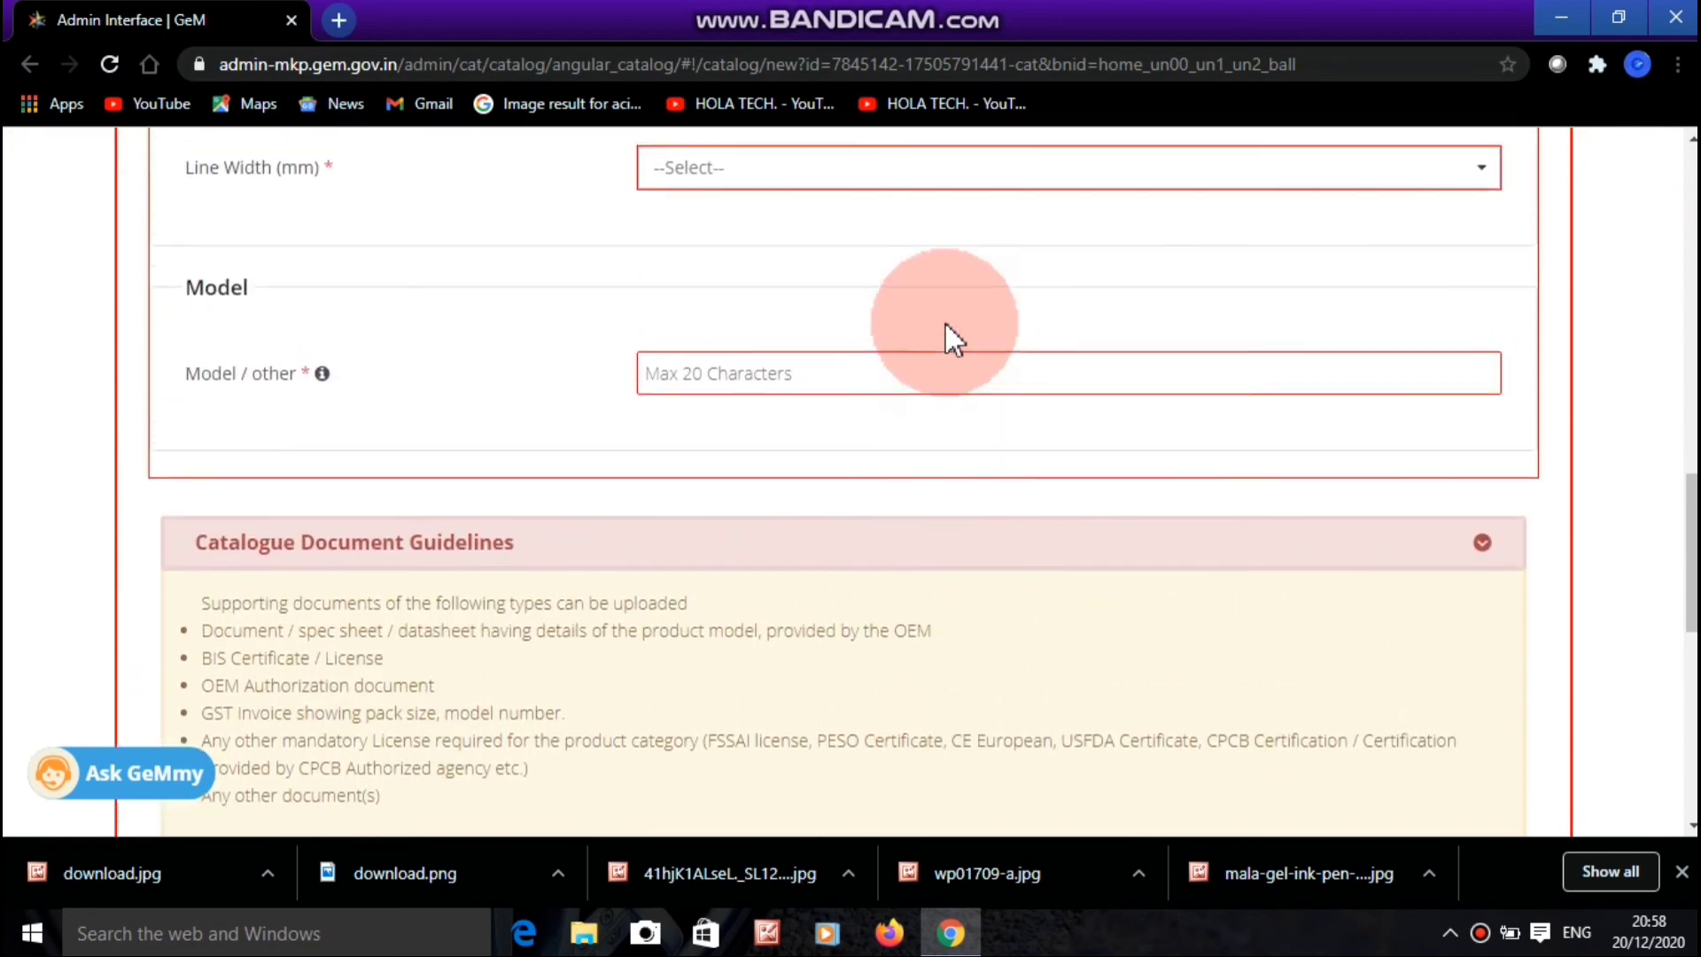
scroll(944, 322, up, 8)
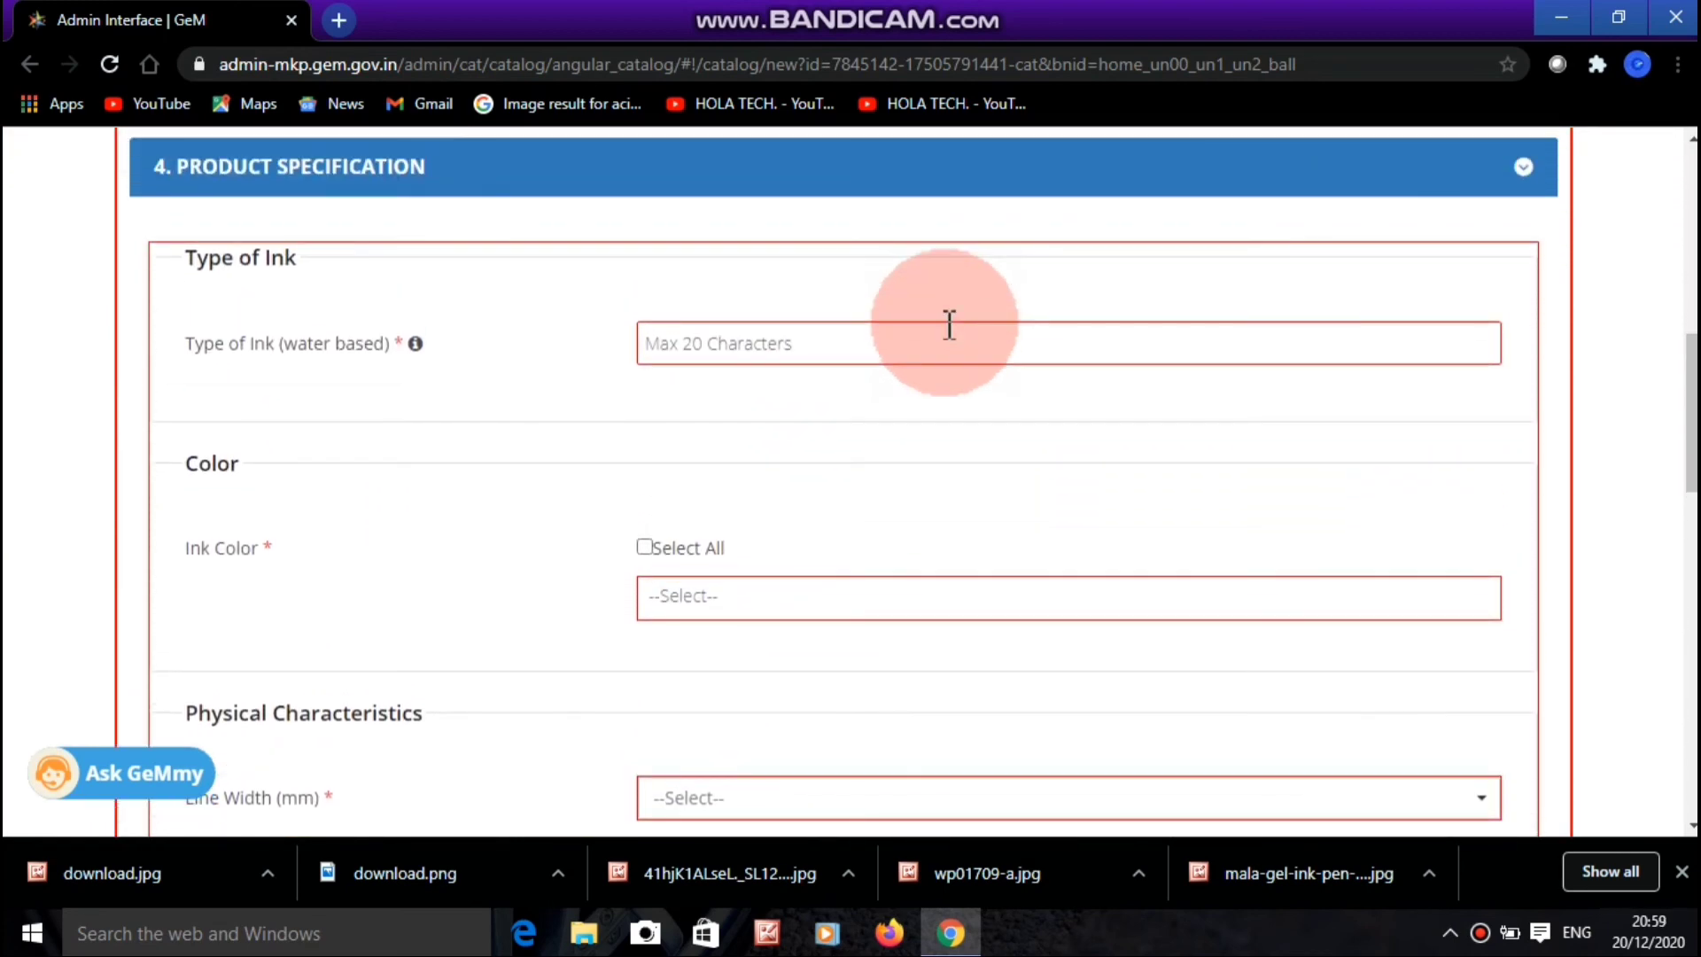
scroll(945, 322, up, 1)
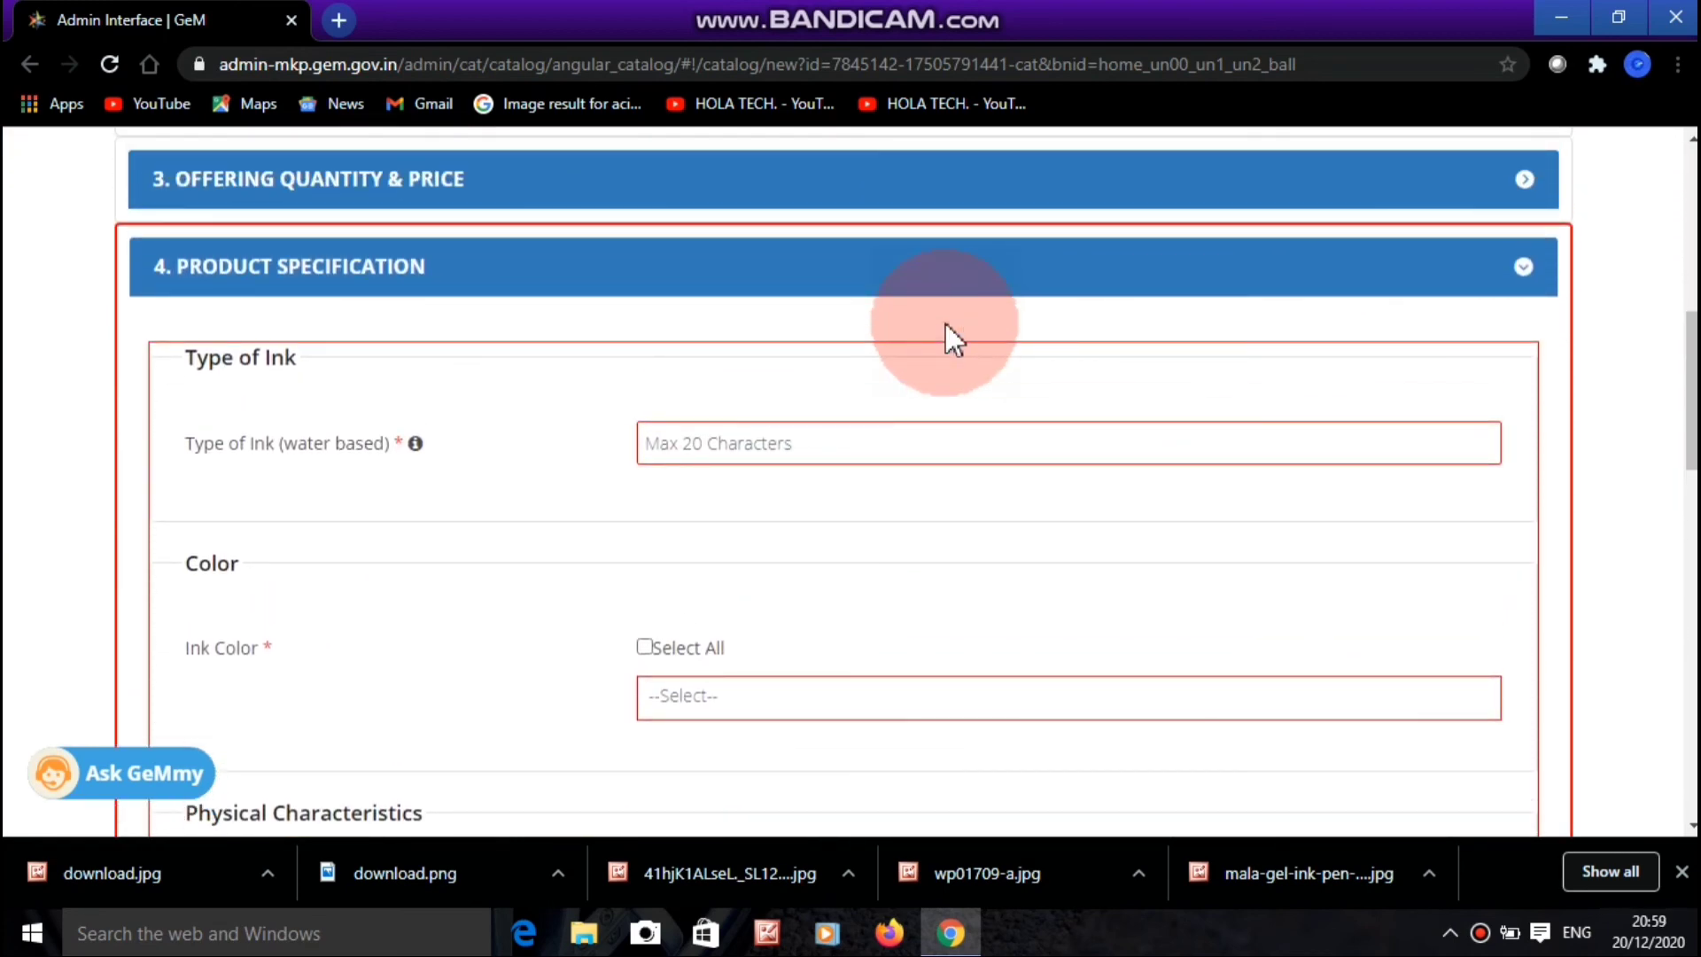
scroll(944, 323, down, 2)
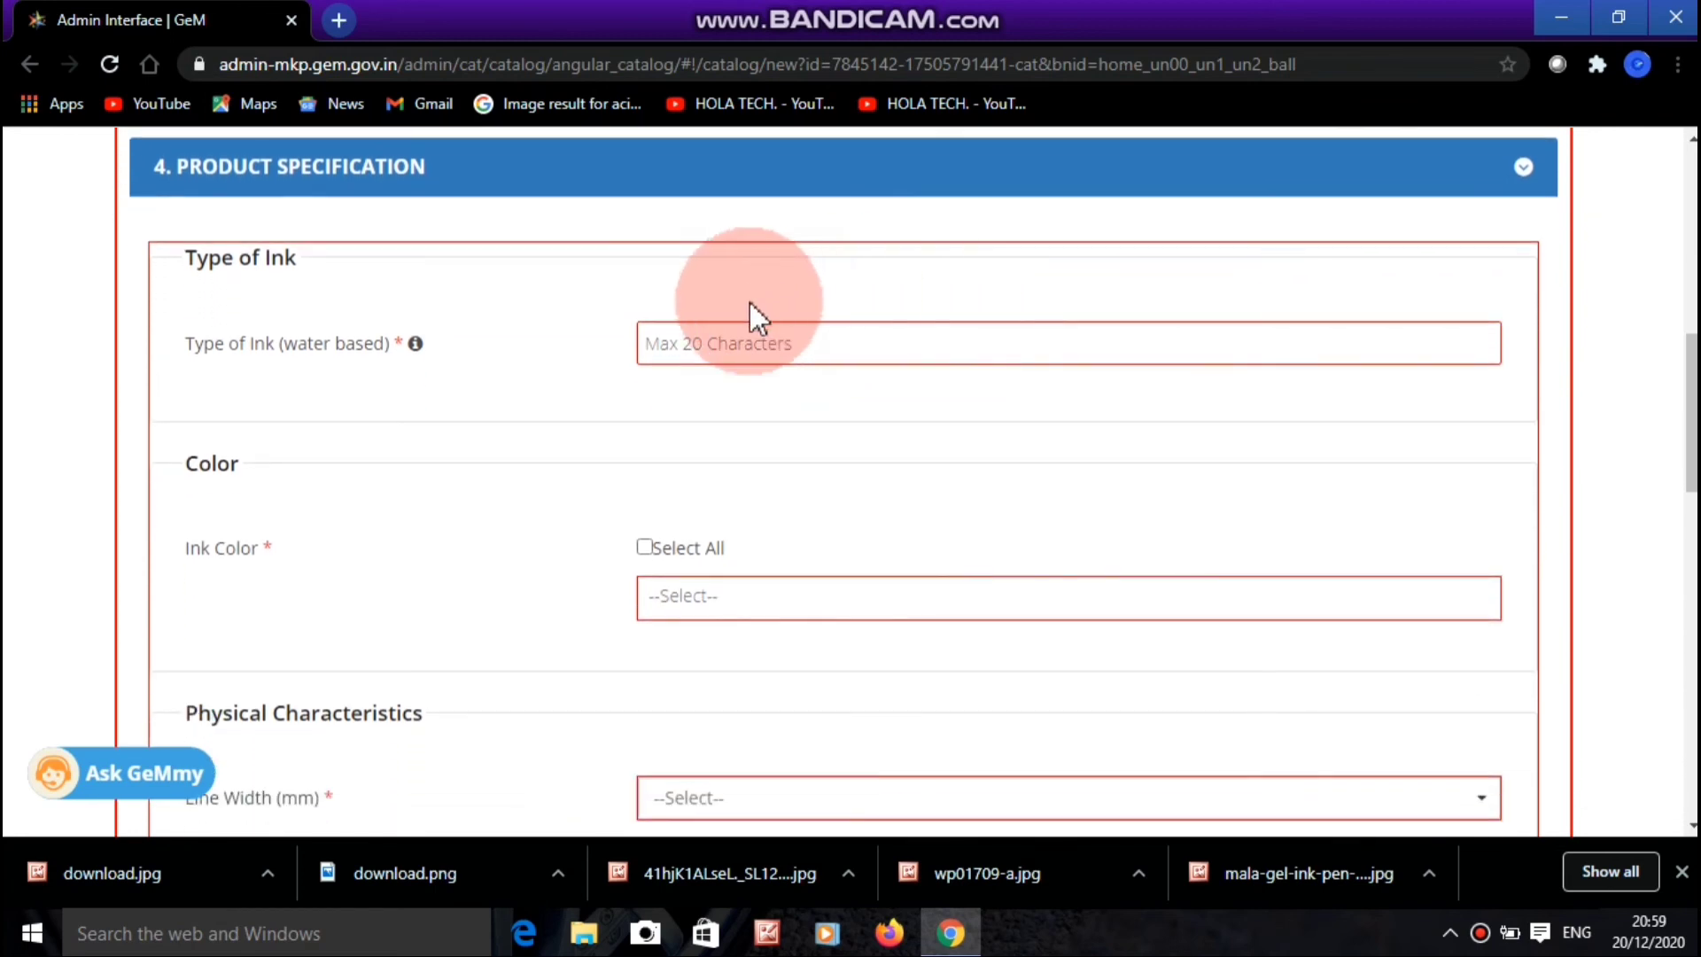
click(739, 326)
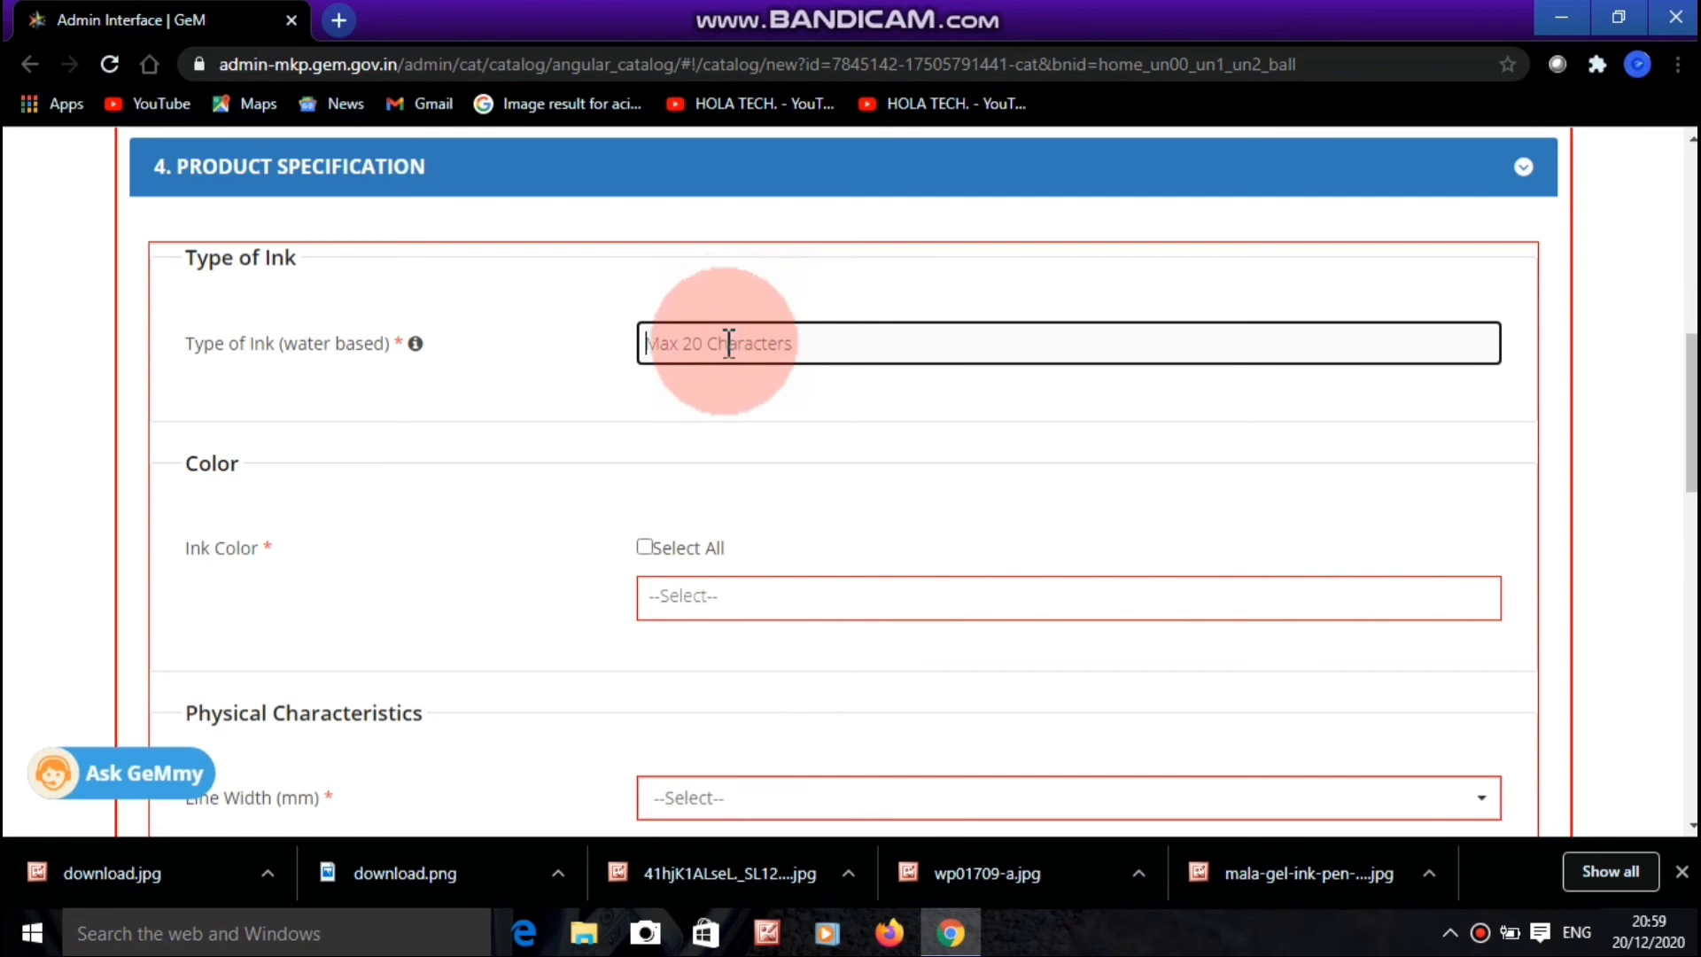
text(yes)
click(645, 546)
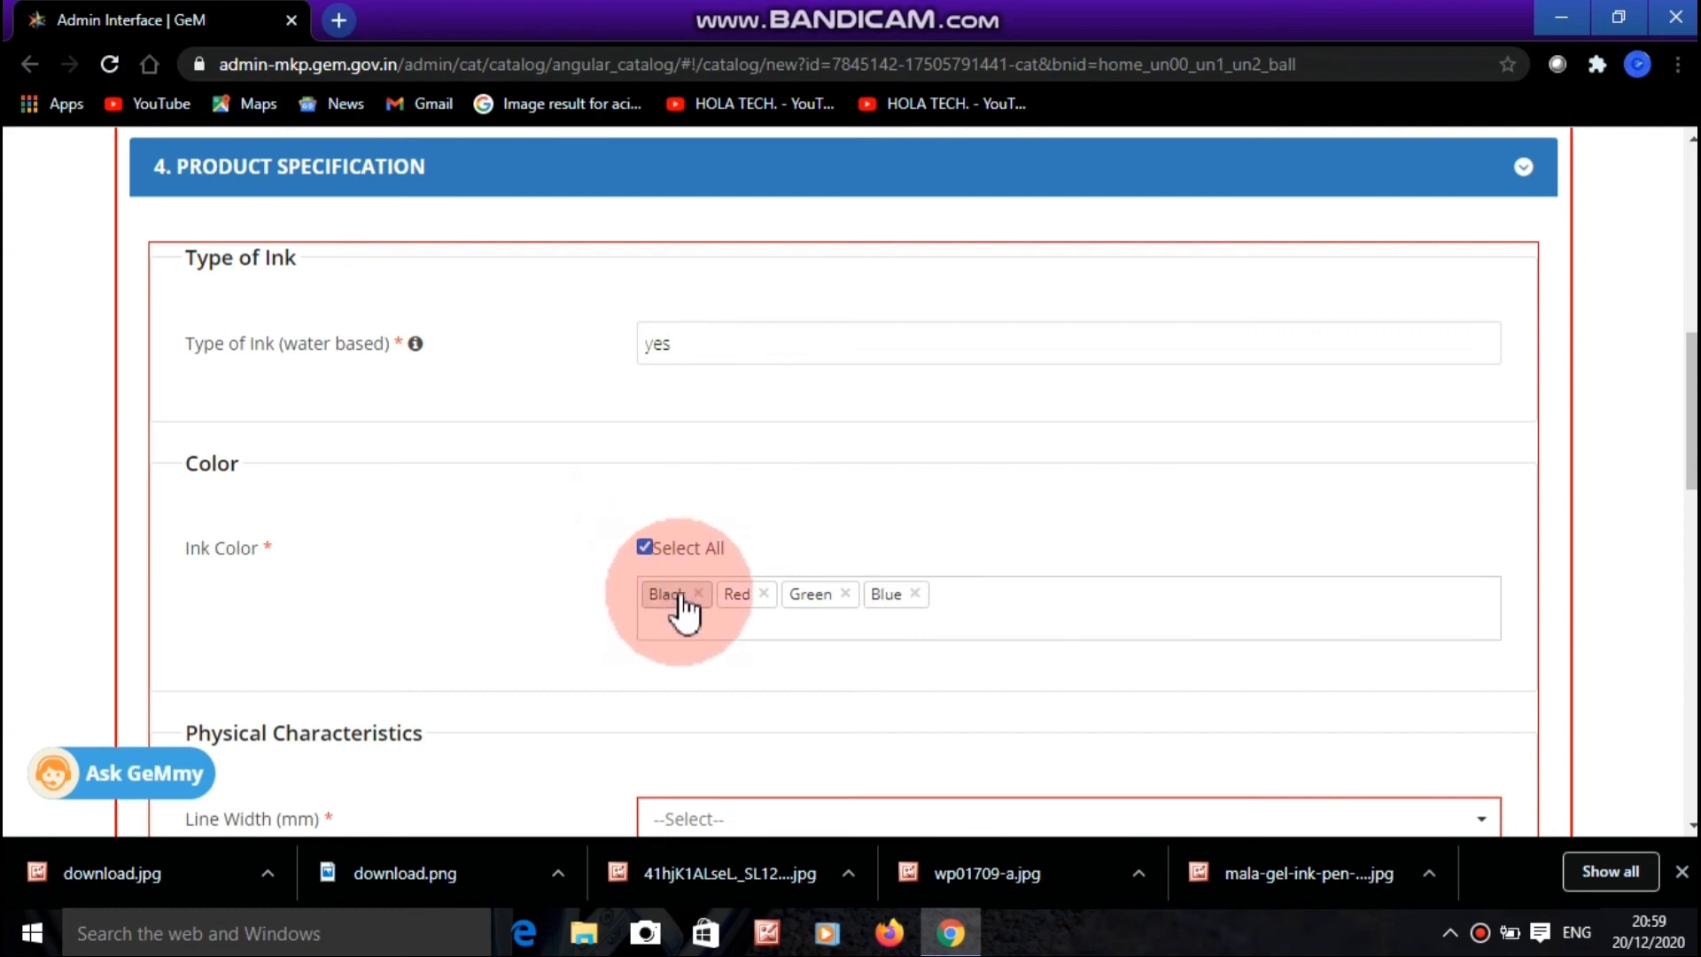
scroll(576, 598, down, 1)
scroll(570, 585, down, 2)
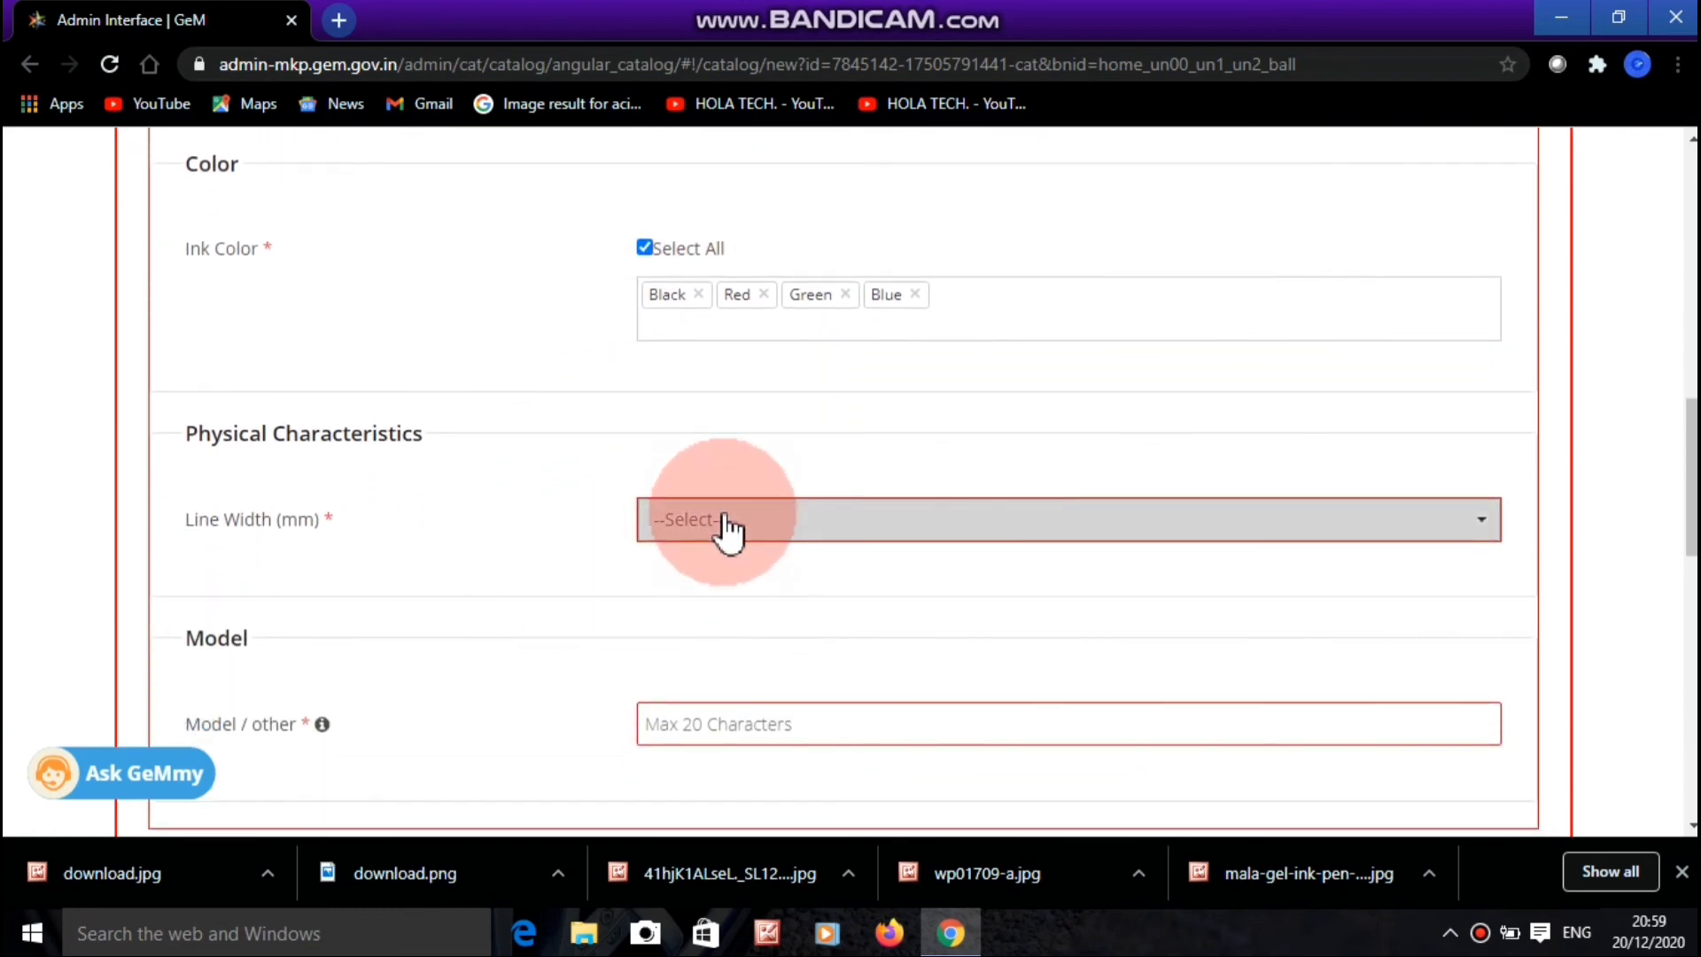
Set the line width to 0.3 mm and enter "gel pen" as the model in the Product Specification section
click(724, 542)
click(642, 563)
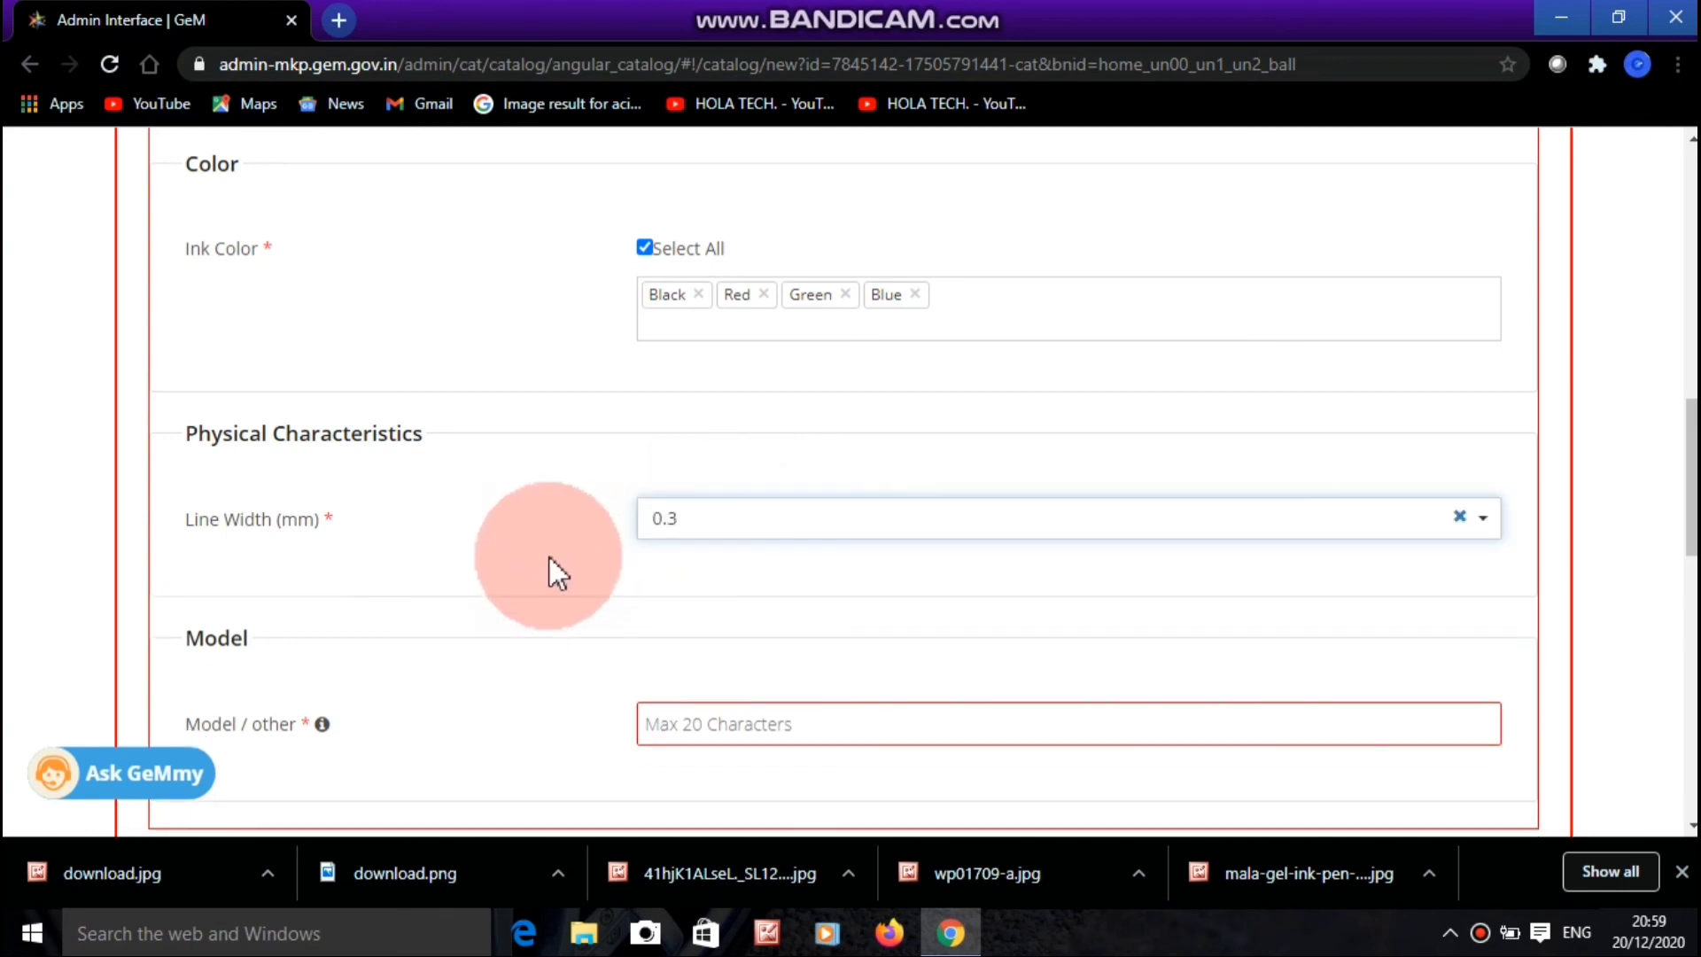
scroll(550, 558, down, 3)
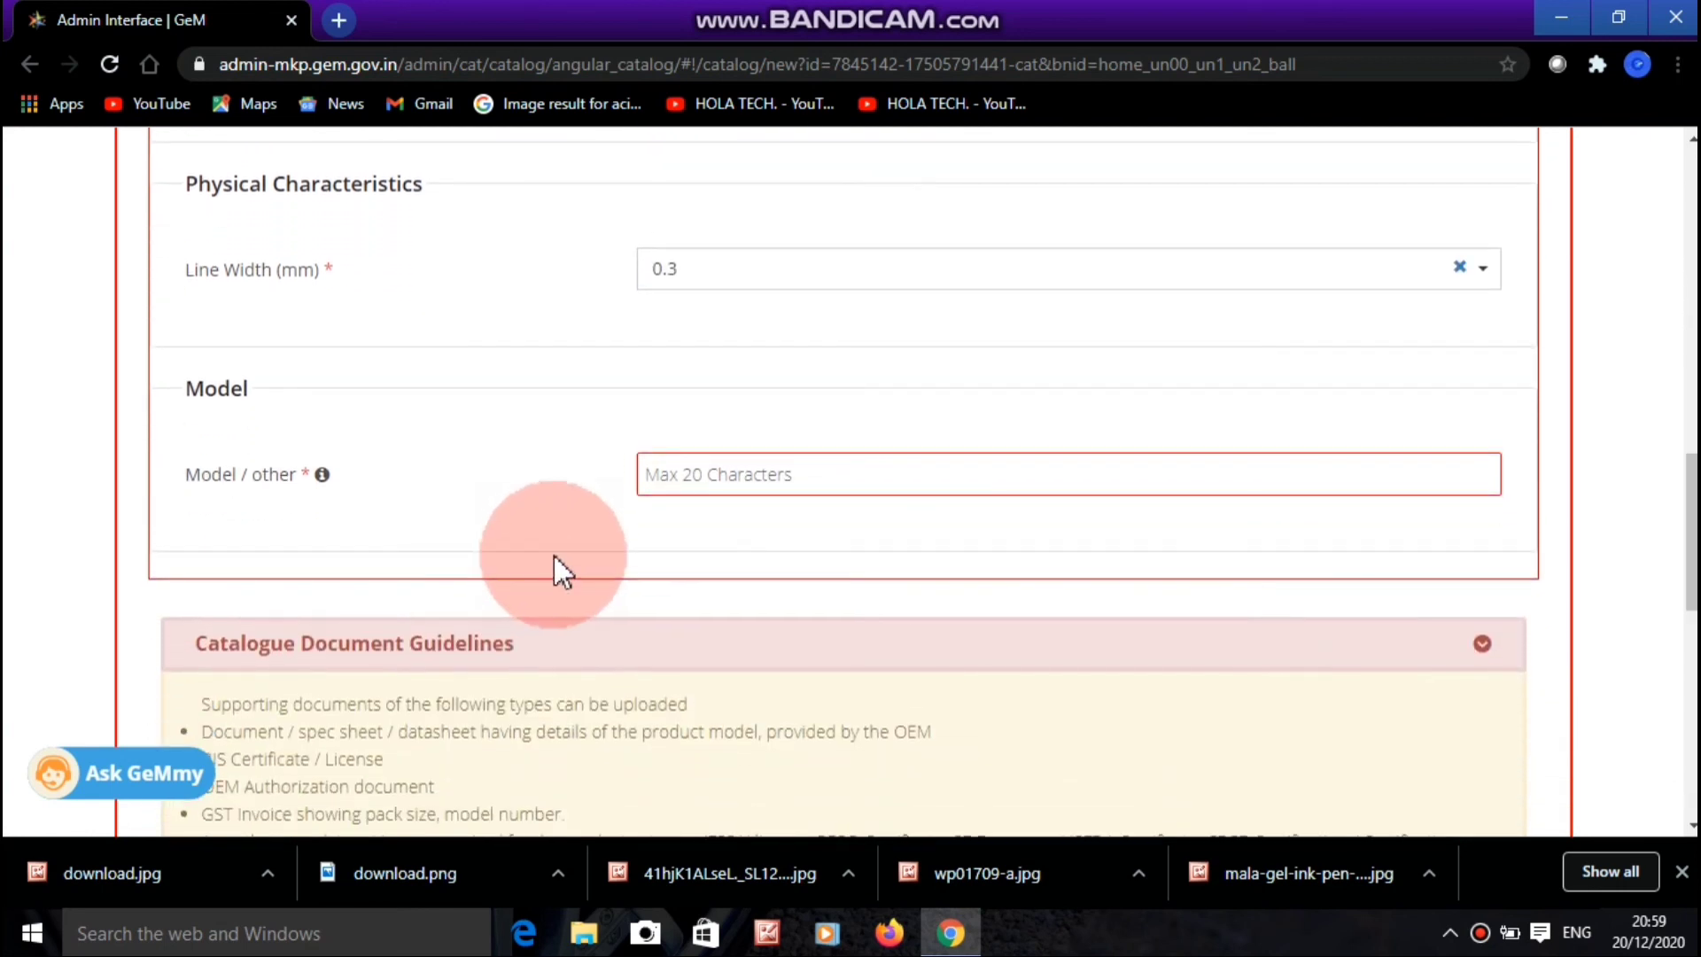
click(825, 470)
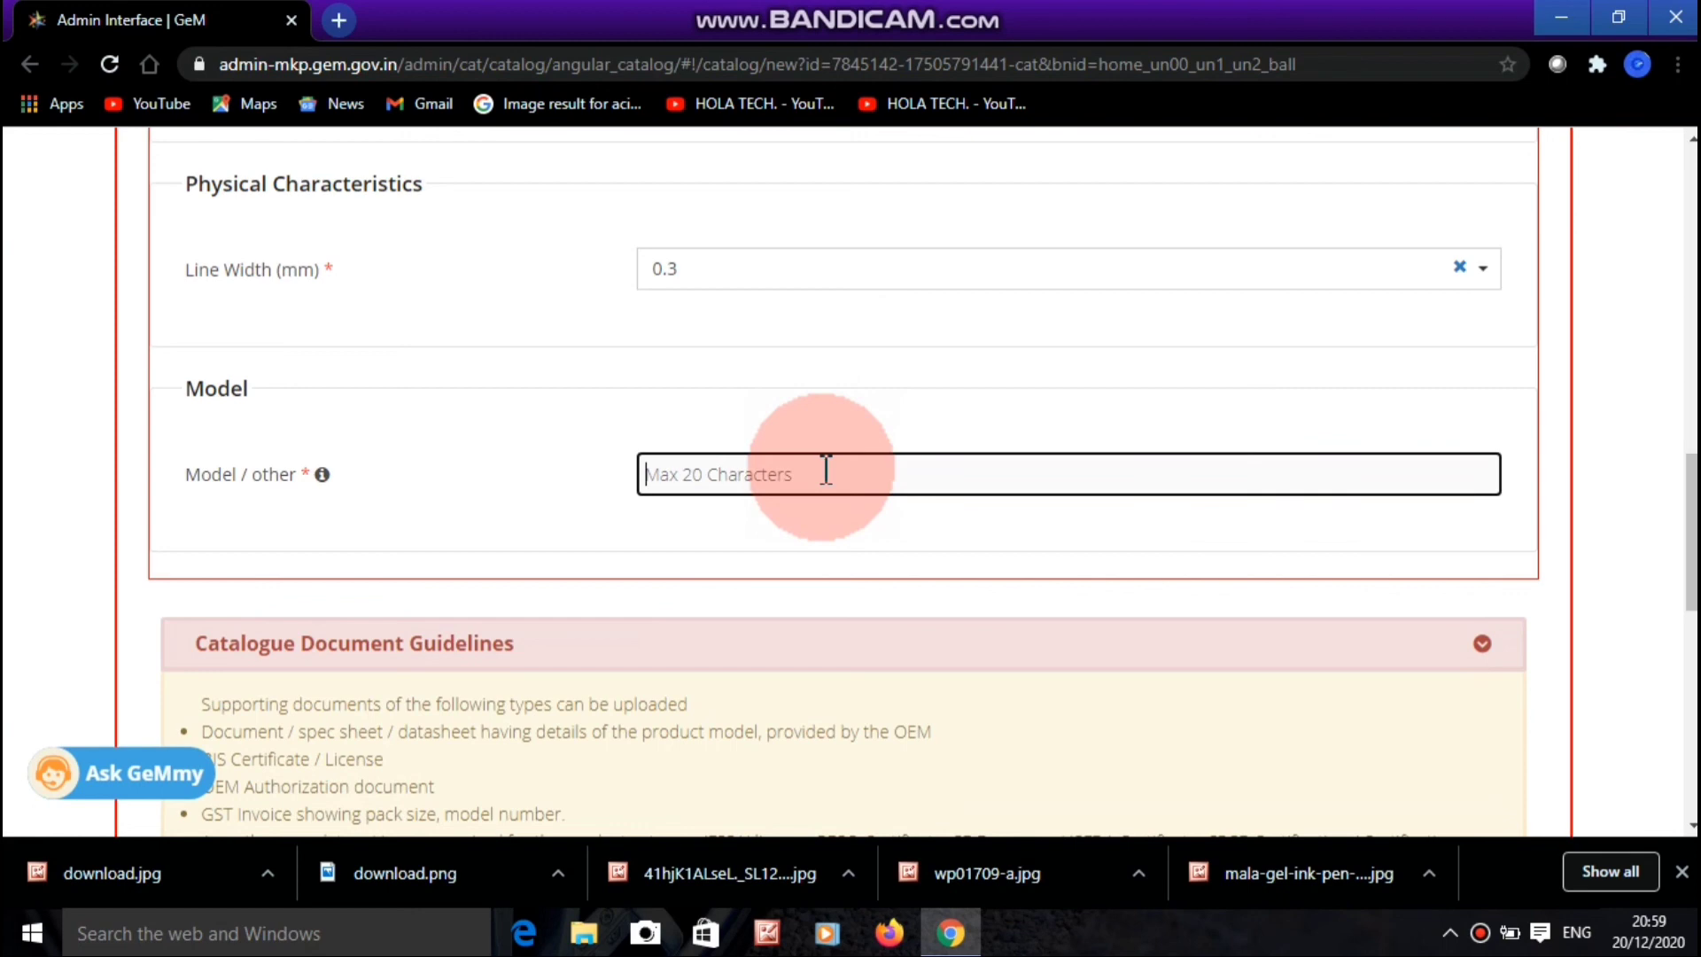
text(ge)
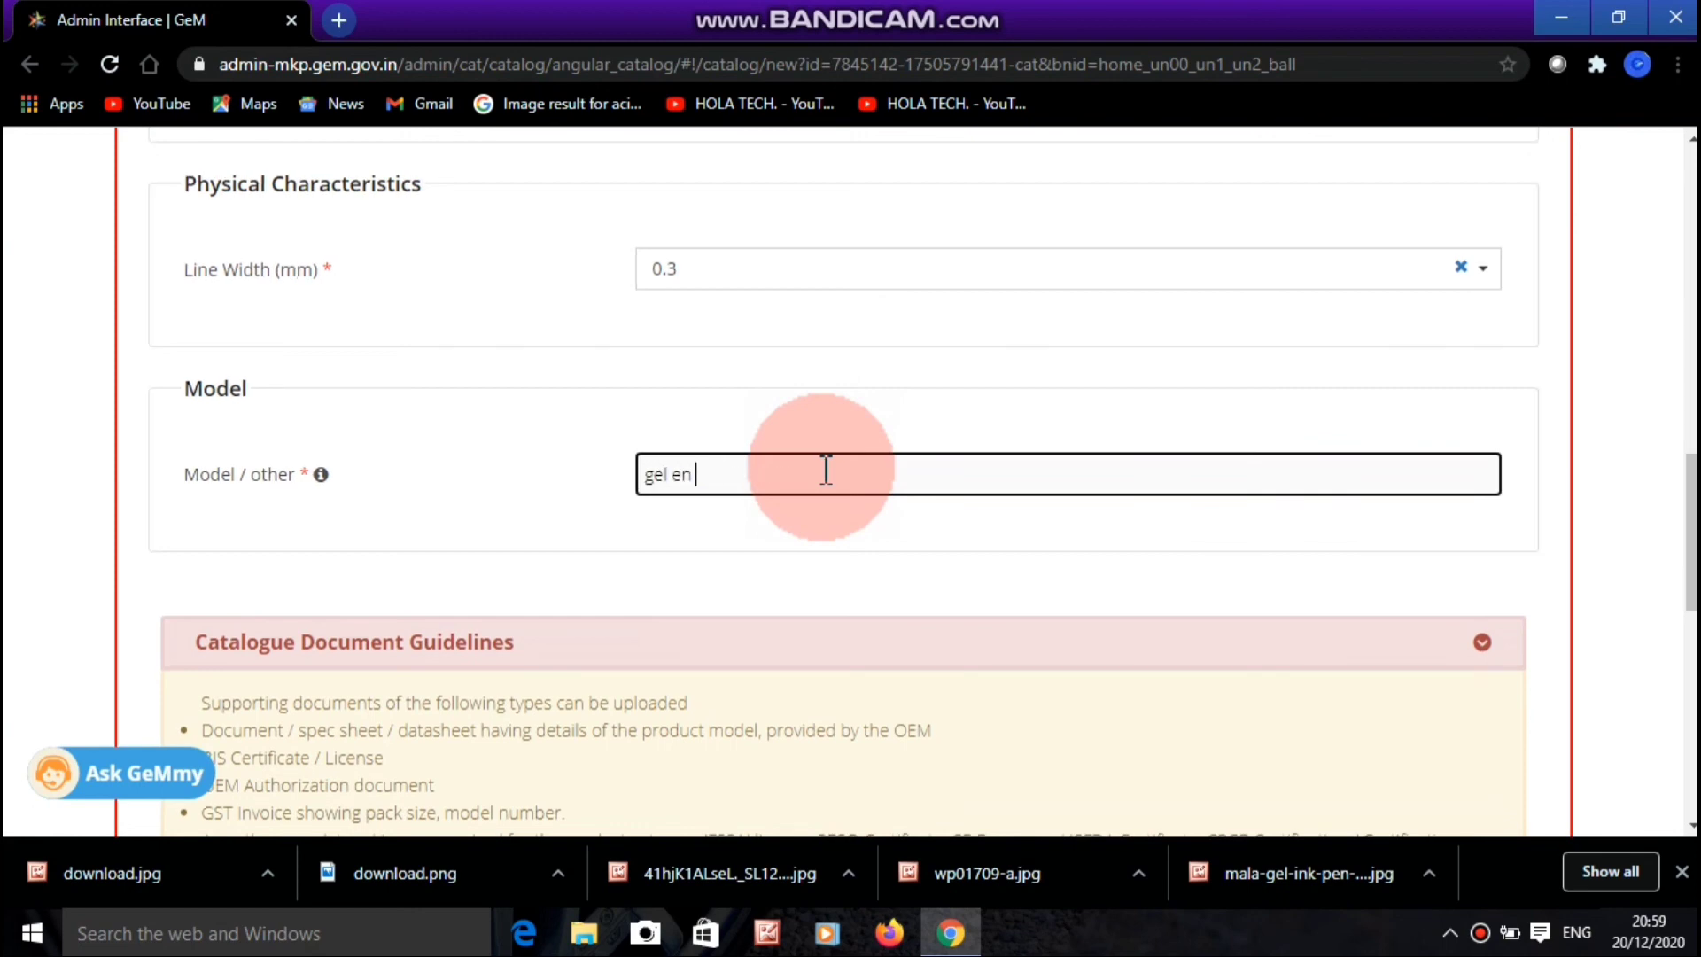
text(l )
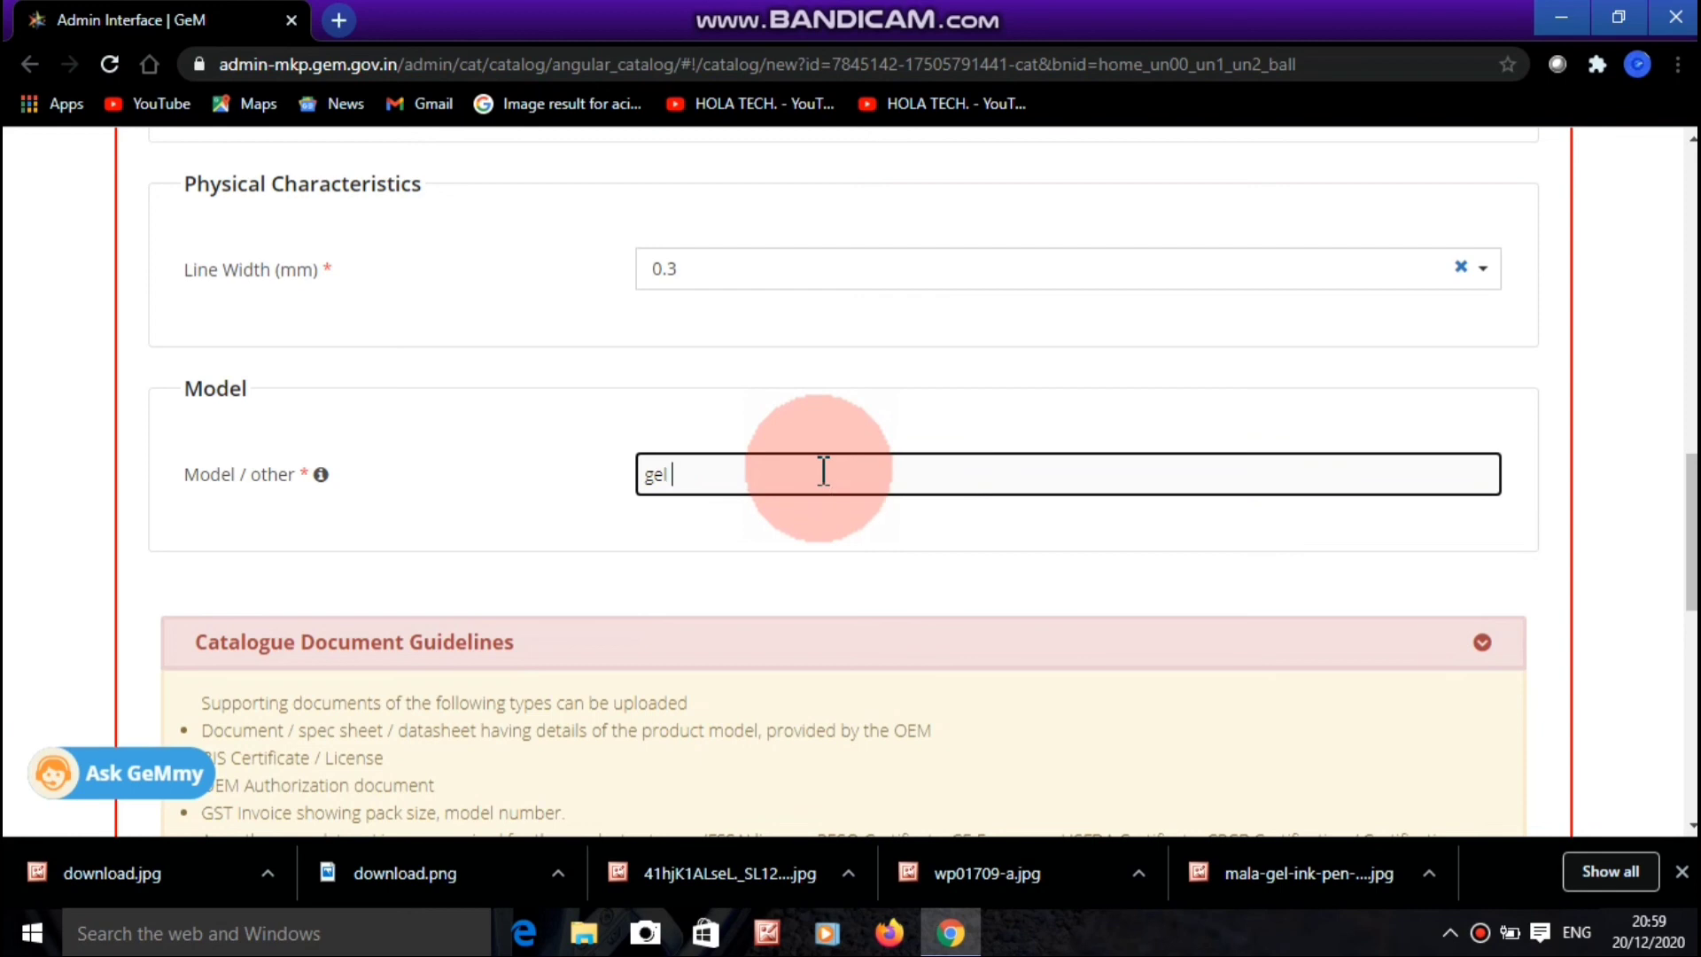
text(pen)
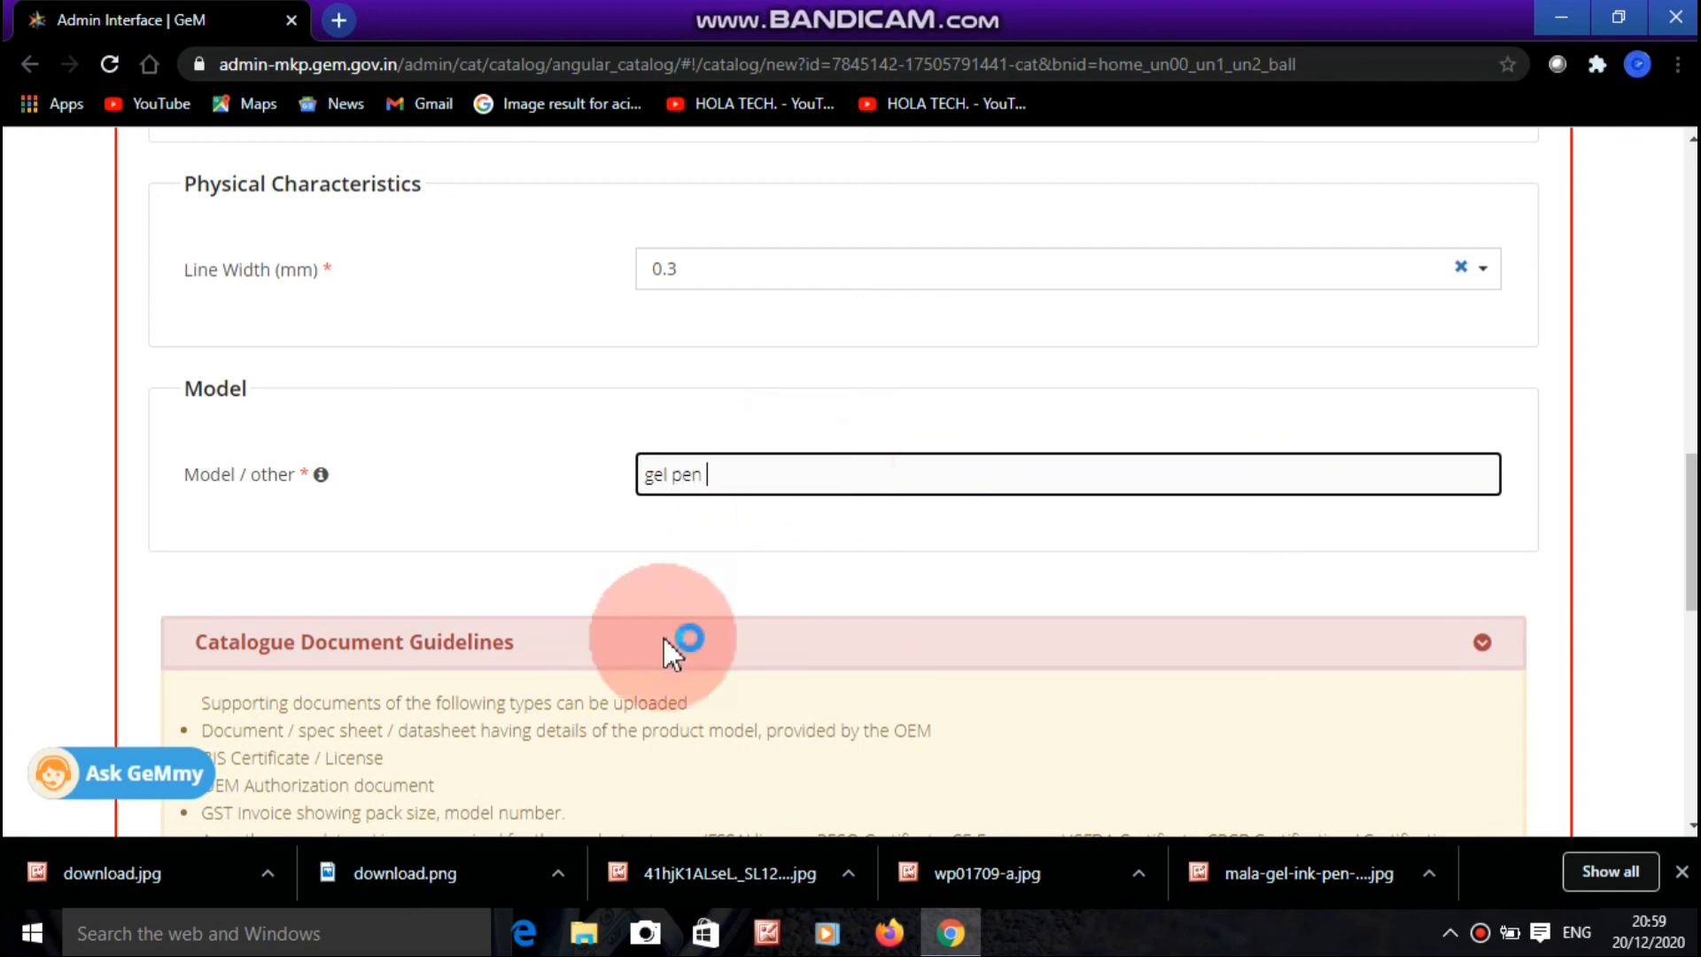
click(650, 573)
Save the Product Specification section with the GSTIN Invoice as its supporting document
scroll(650, 572, down, 1)
scroll(650, 572, down, 5)
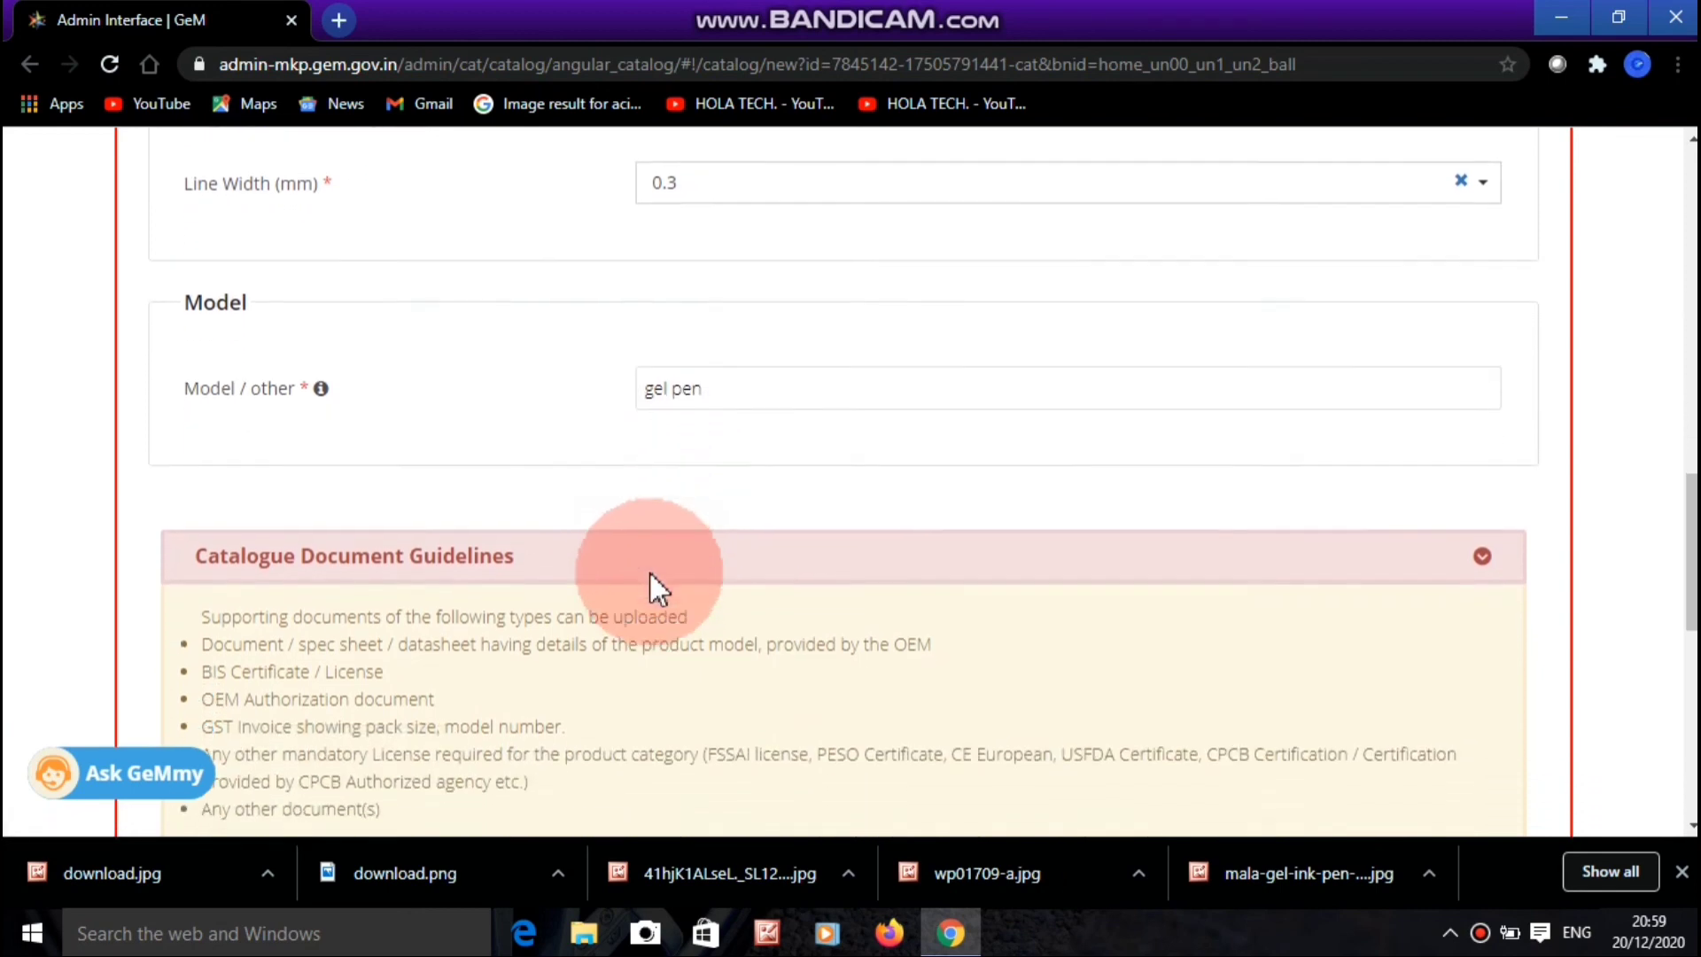
scroll(649, 572, down, 1)
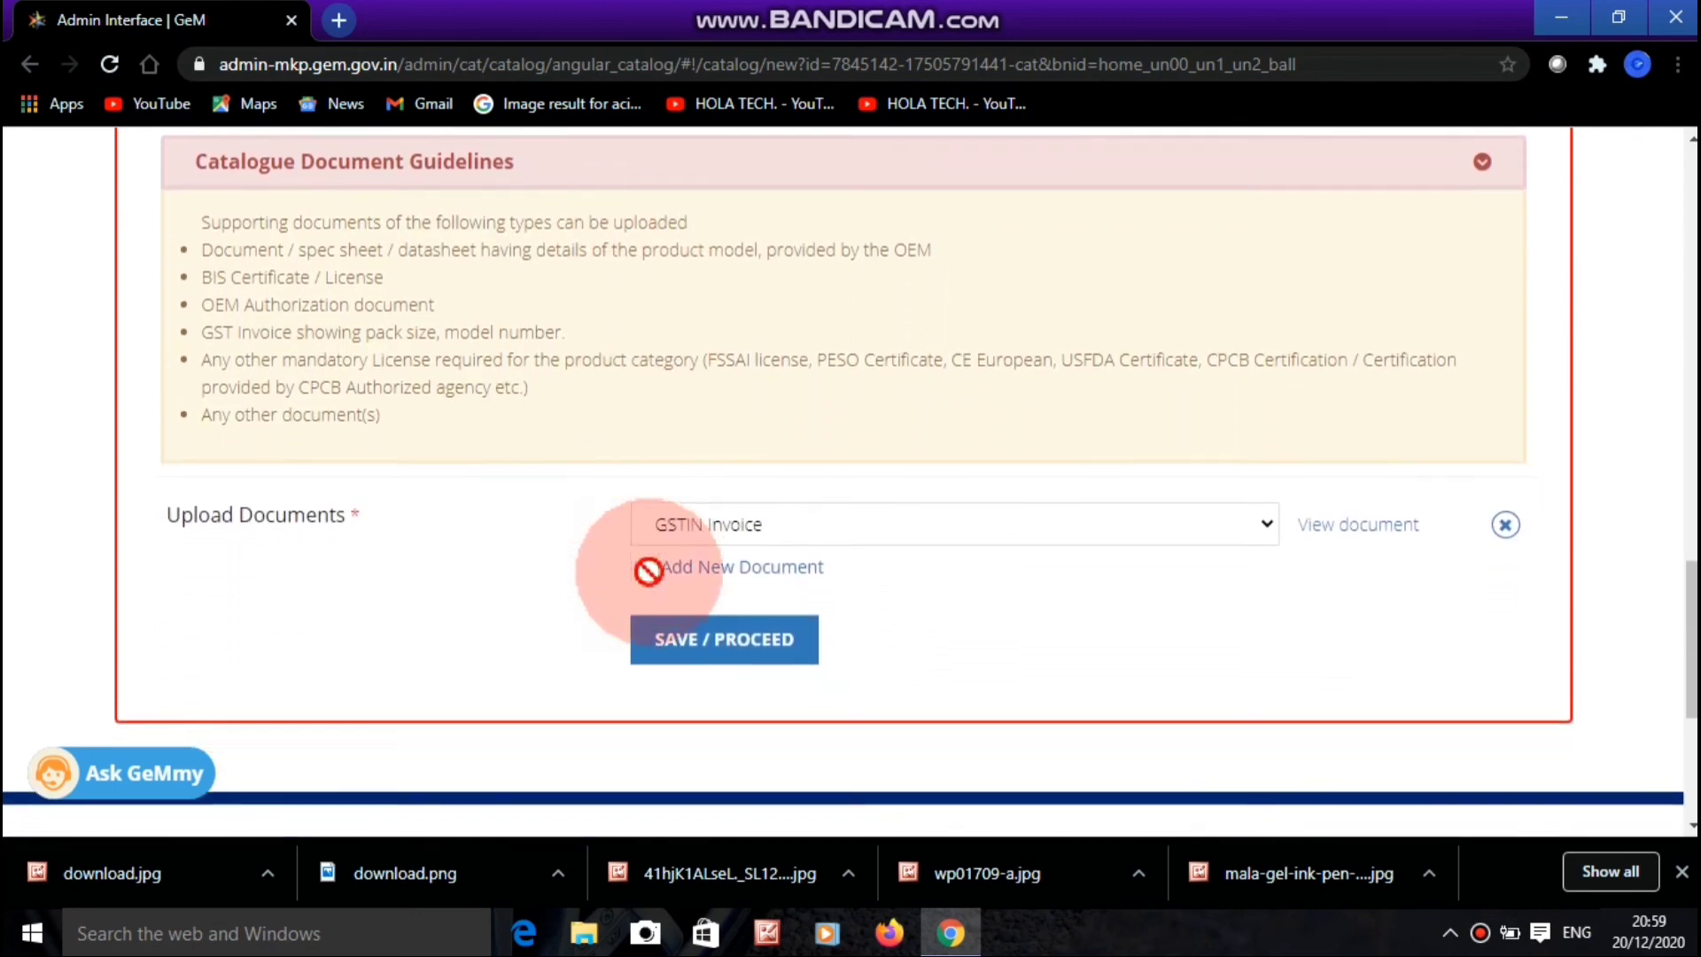
click(706, 622)
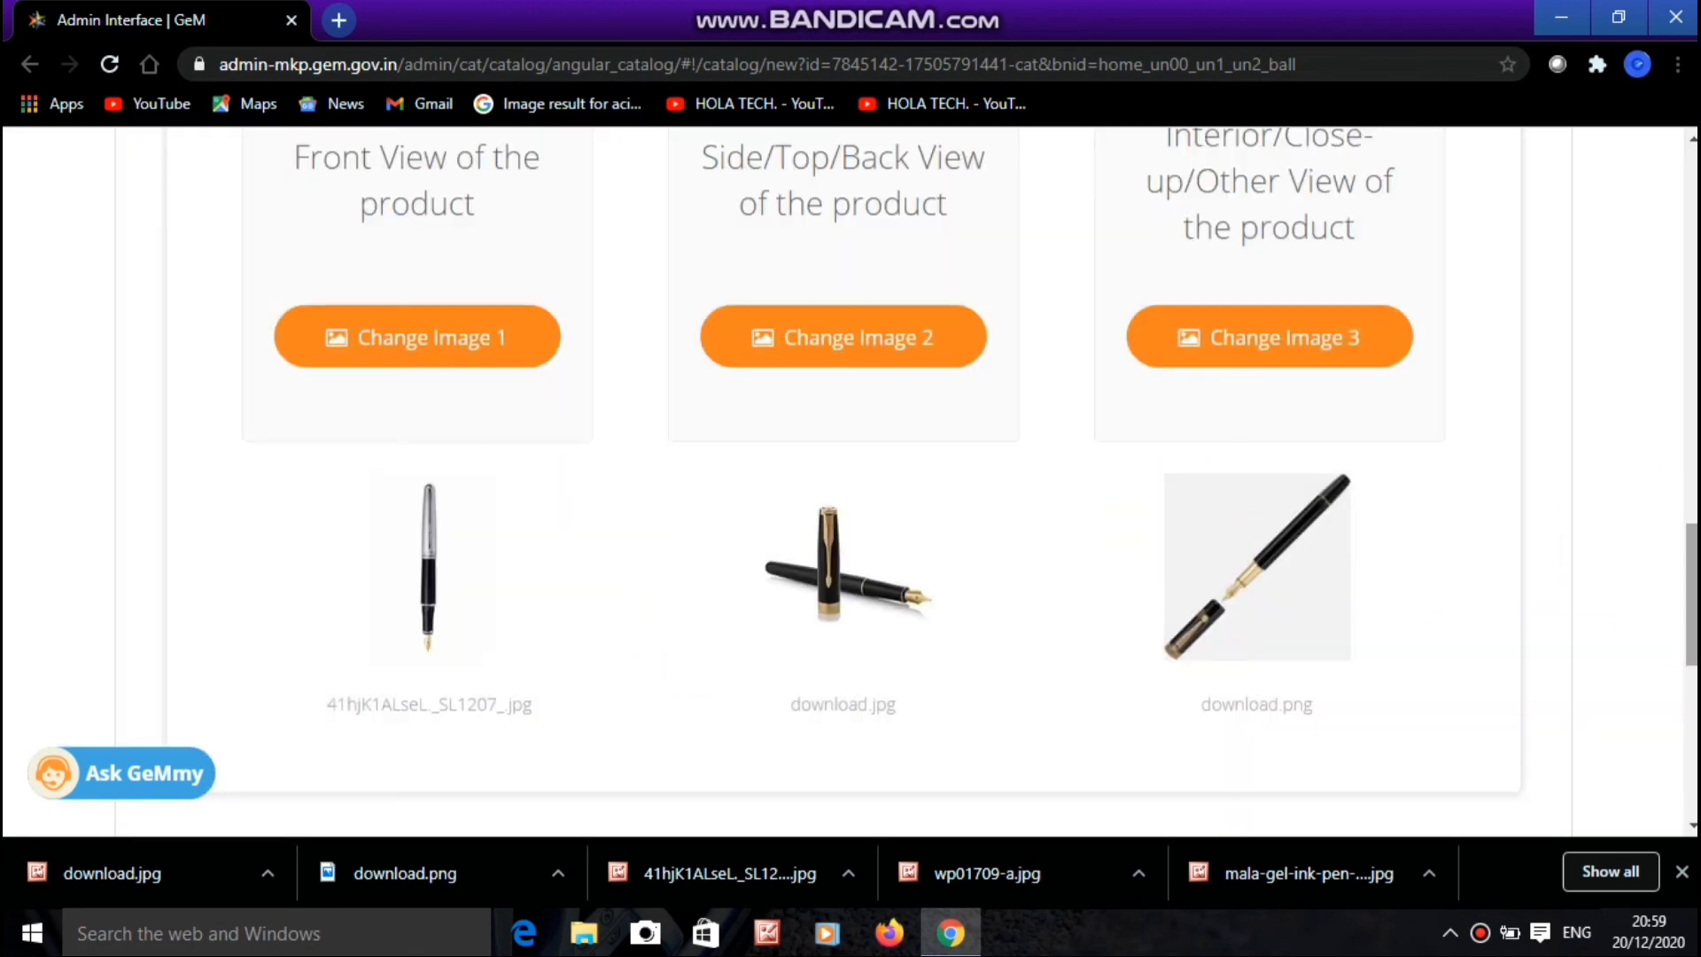
Check the catalogue's section progress and review the three product images and their certification in the Upload Images section
drag(1691, 589, 1692, 259)
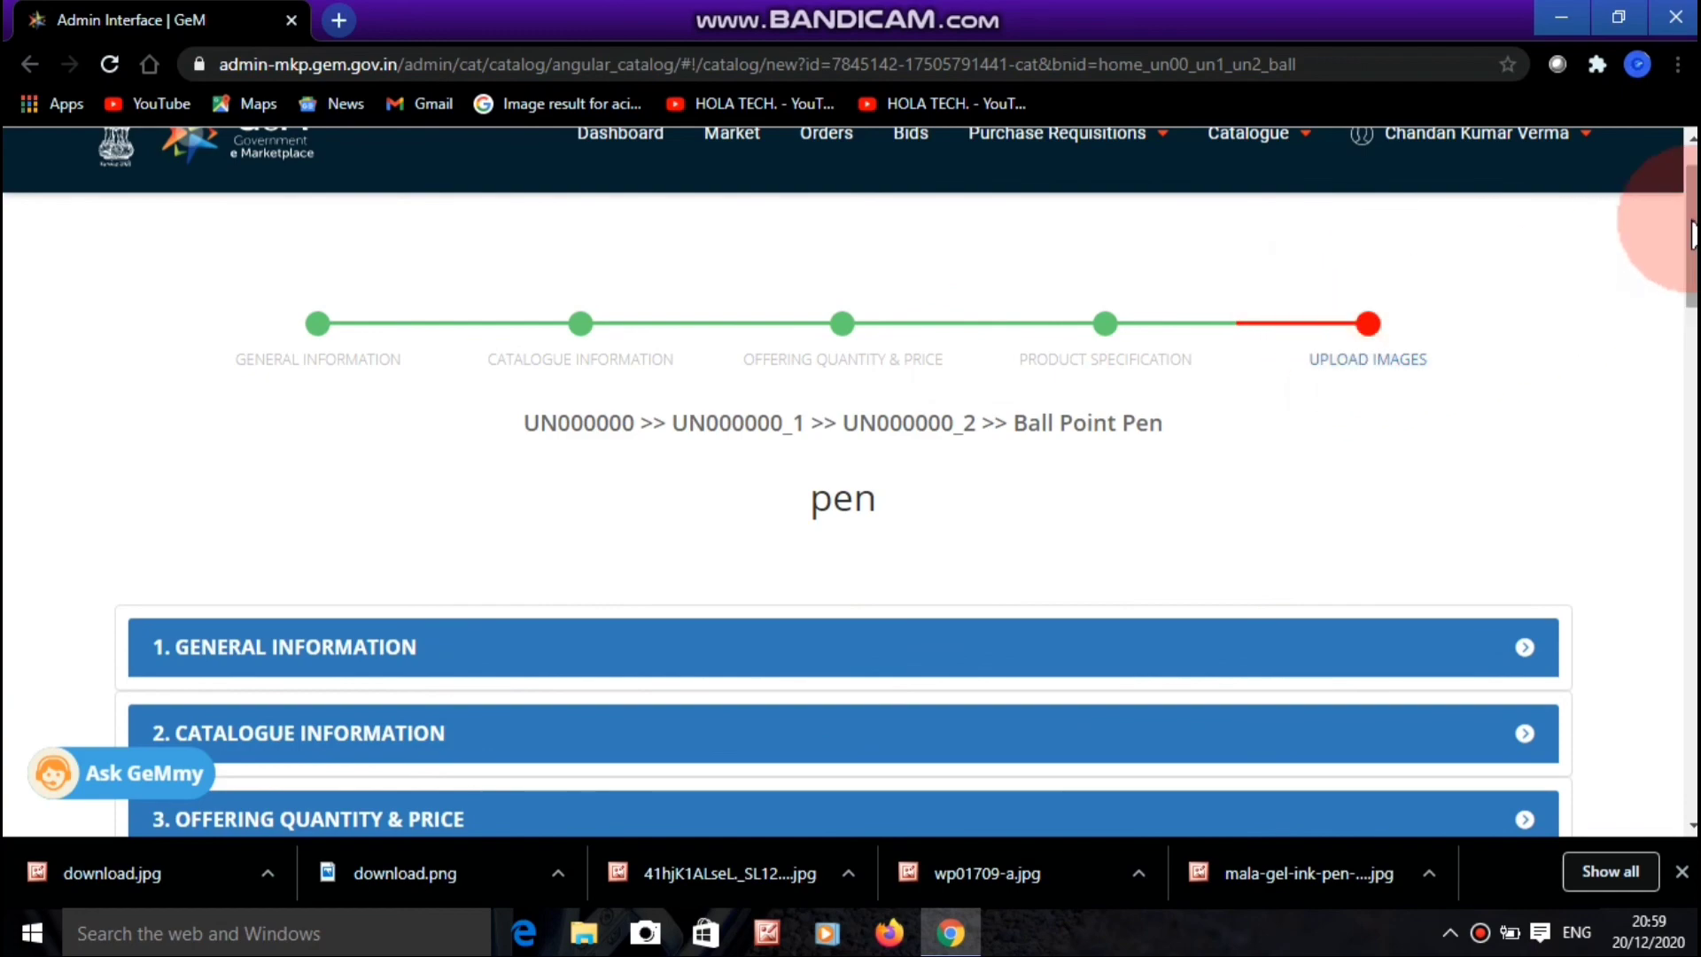
drag(1688, 228, 1678, 611)
scroll(1666, 625, down, 3)
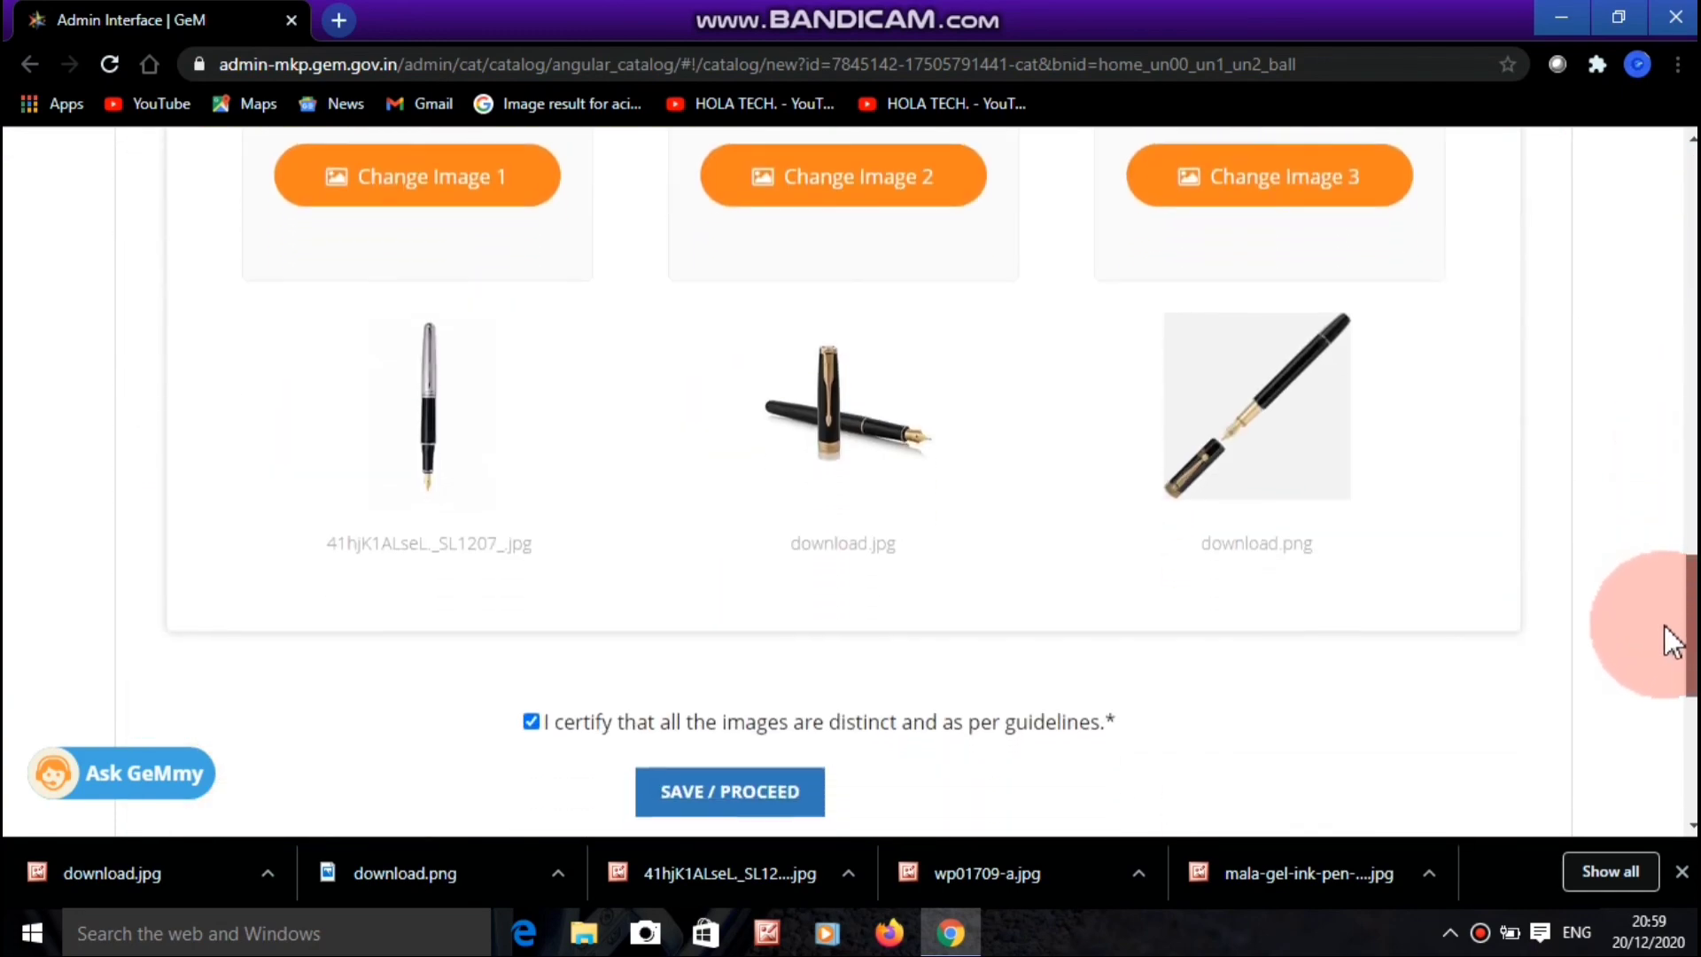